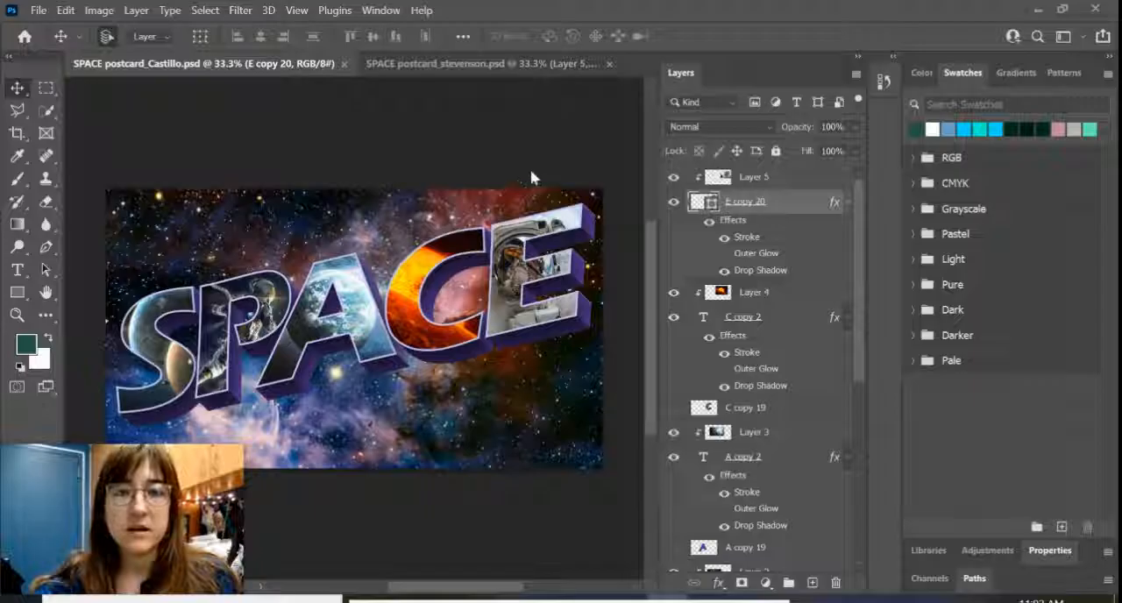
Step: Switch to the postcard document with the flat SPACE lettering and hide the Outer Glow effect on all five letter layers
left_click(505, 70)
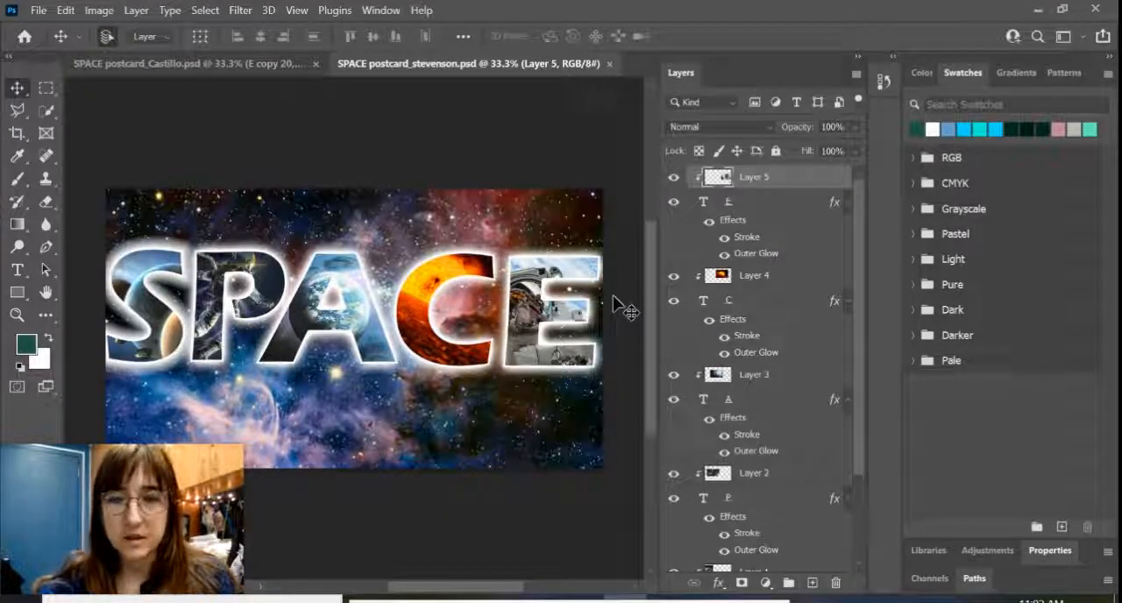
left_click(723, 254)
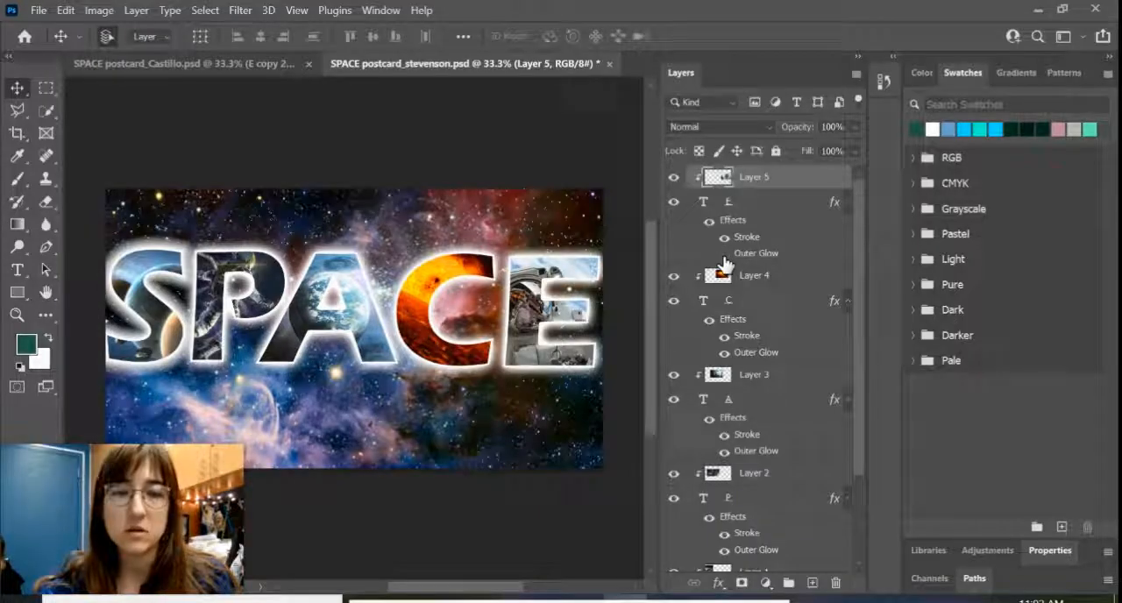
left_click(723, 351)
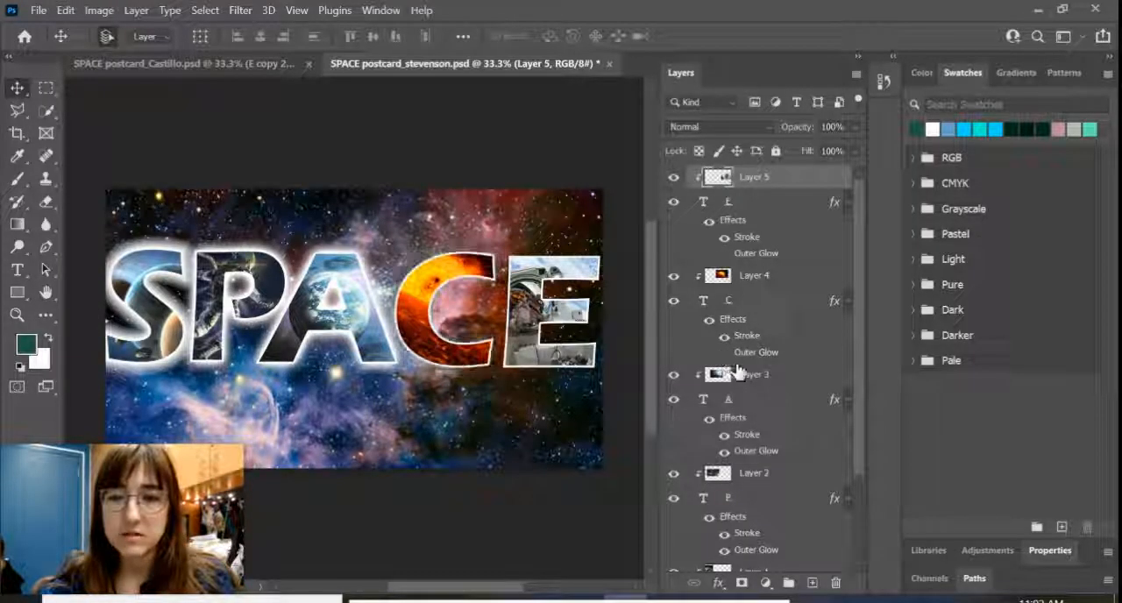
left_click(723, 452)
scroll(772, 447, "down", 2)
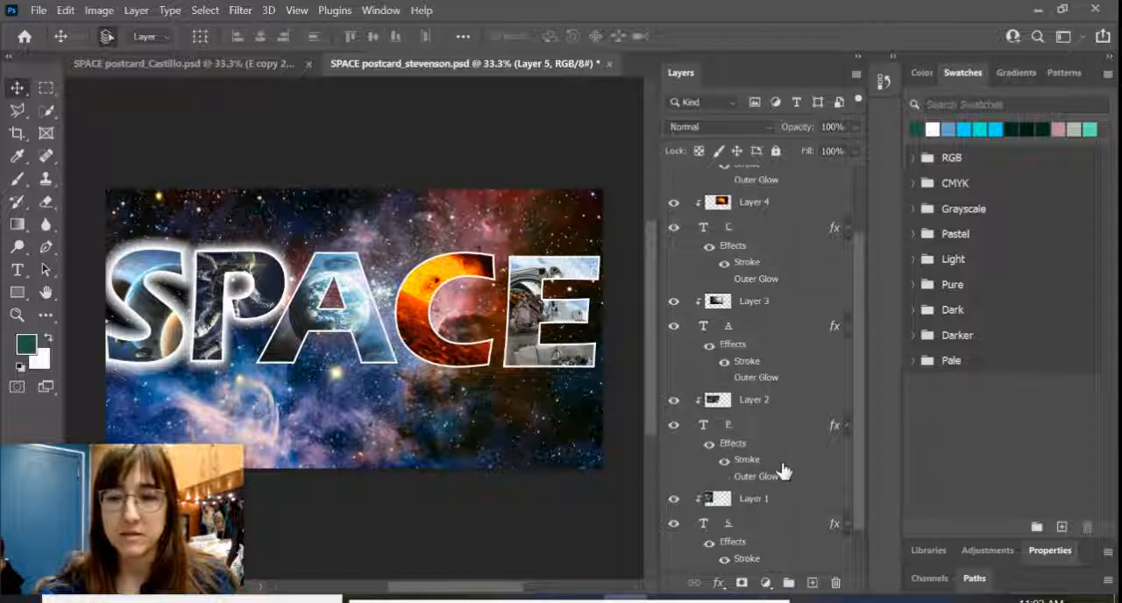
scroll(782, 471, "down", 1)
left_click(724, 536)
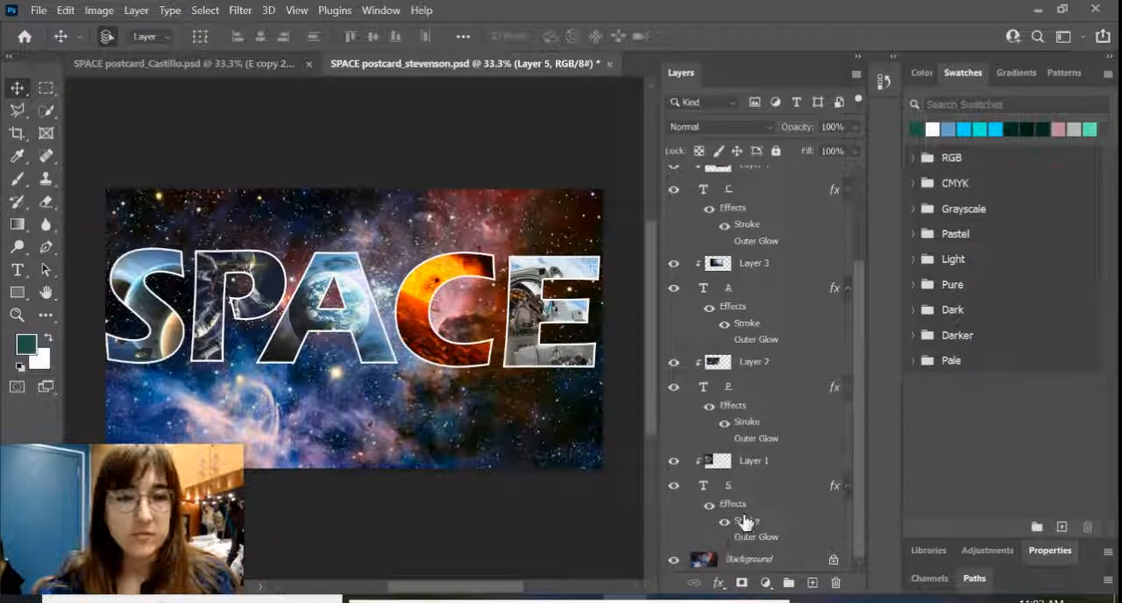
Step: Select the E, C, A, P and S text layers together and skew them vertically by about -16.75° so the word rises toward the E
scroll(800, 371, "up", 3)
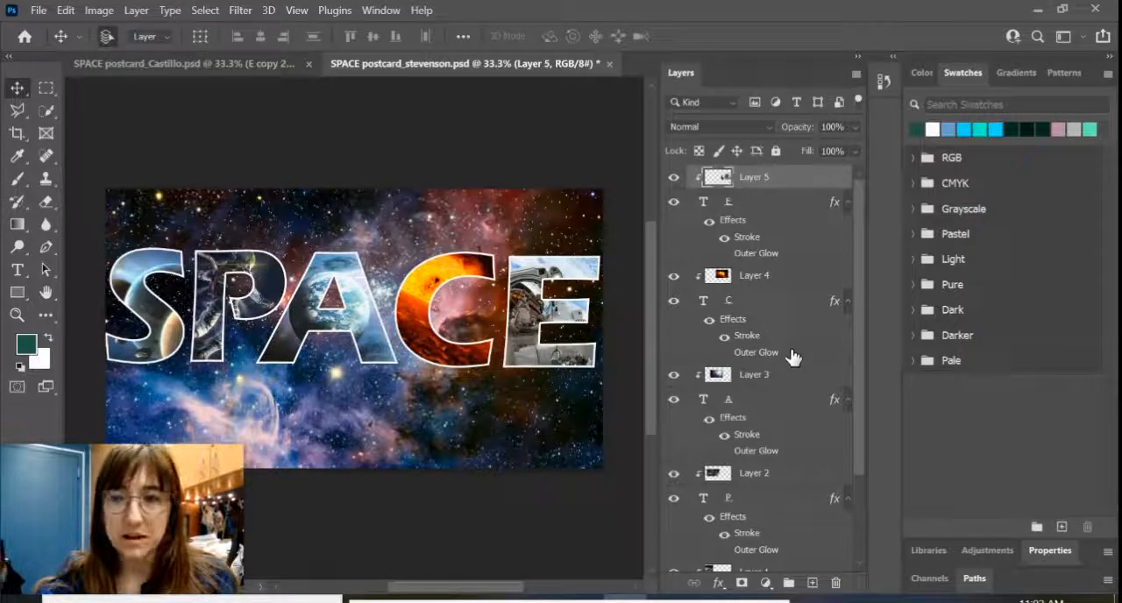
left_click(763, 208)
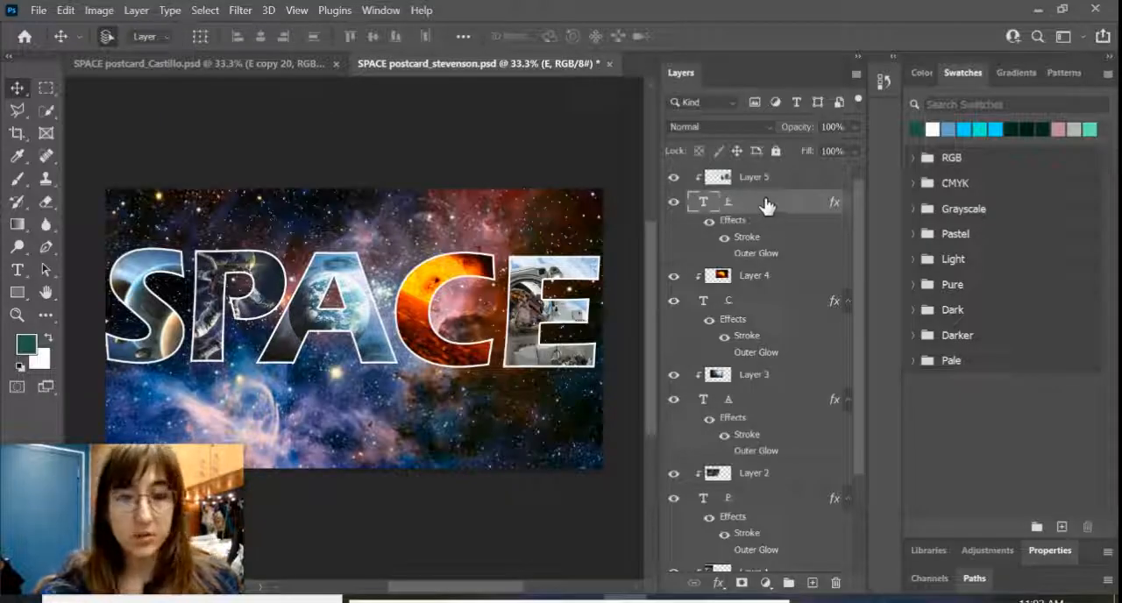
left_click(764, 307, "ctrl")
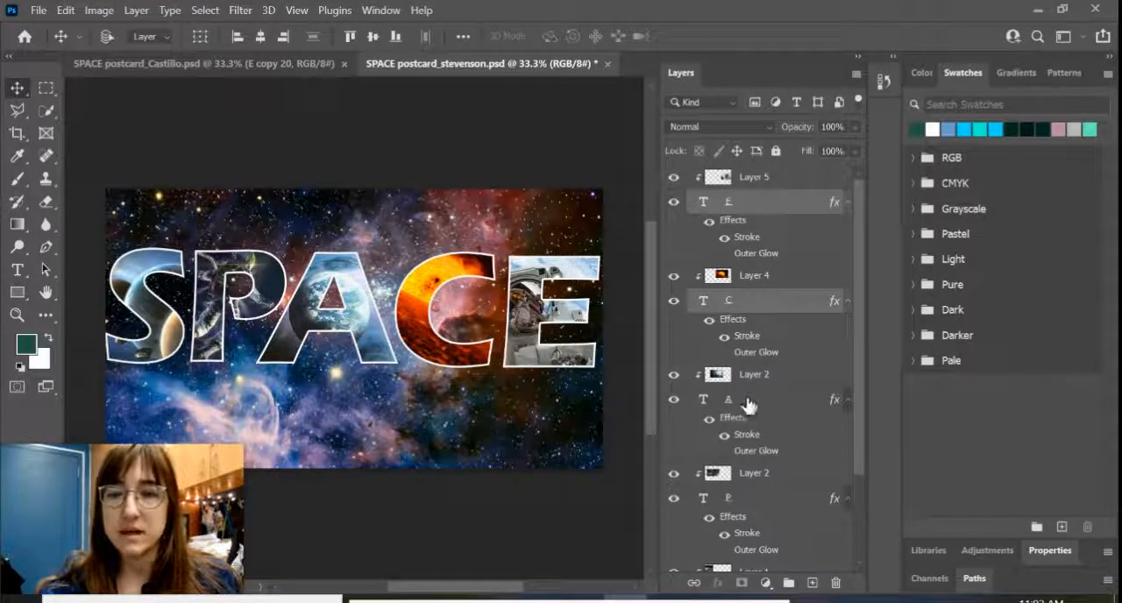
left_click(757, 405, "ctrl")
left_click(755, 477, "ctrl")
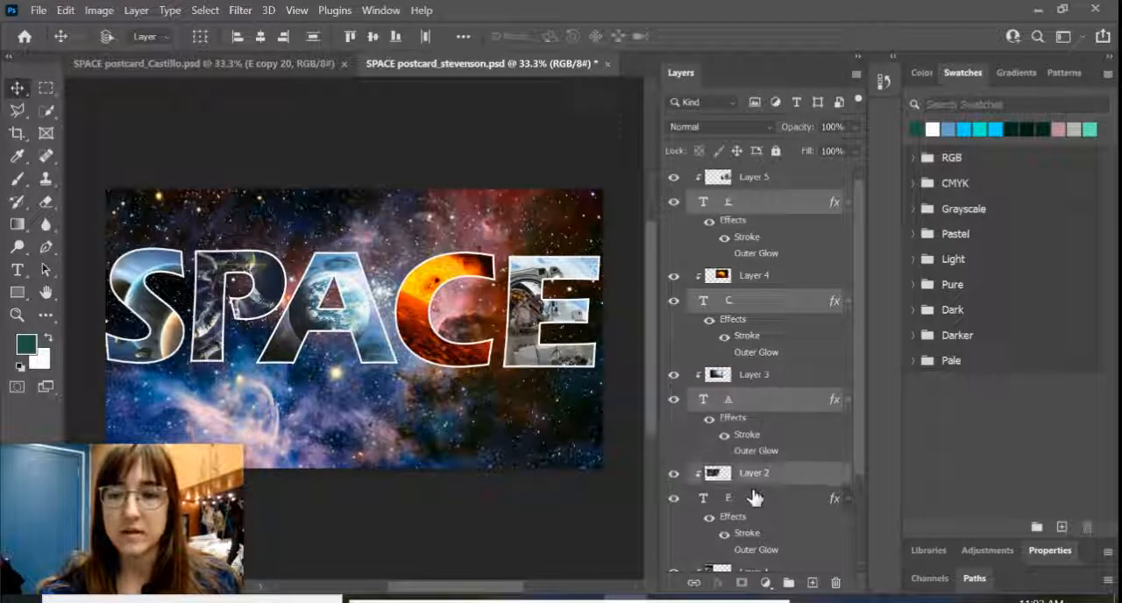
left_click(746, 499, "ctrl")
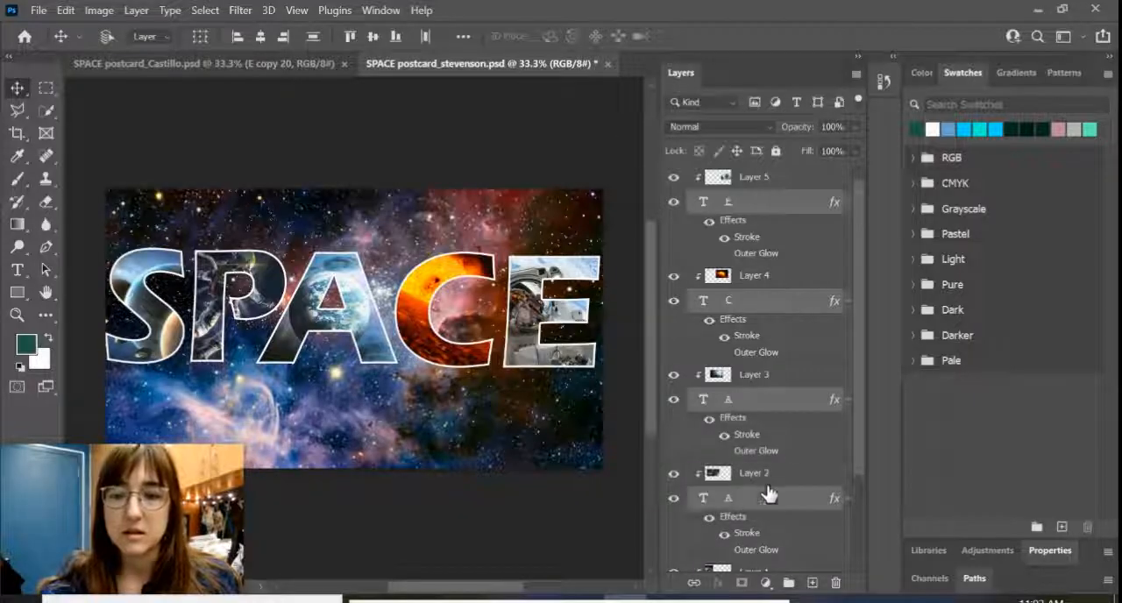
scroll(772, 474, "down", 1)
scroll(793, 450, "down", 1)
left_click(752, 485, "ctrl")
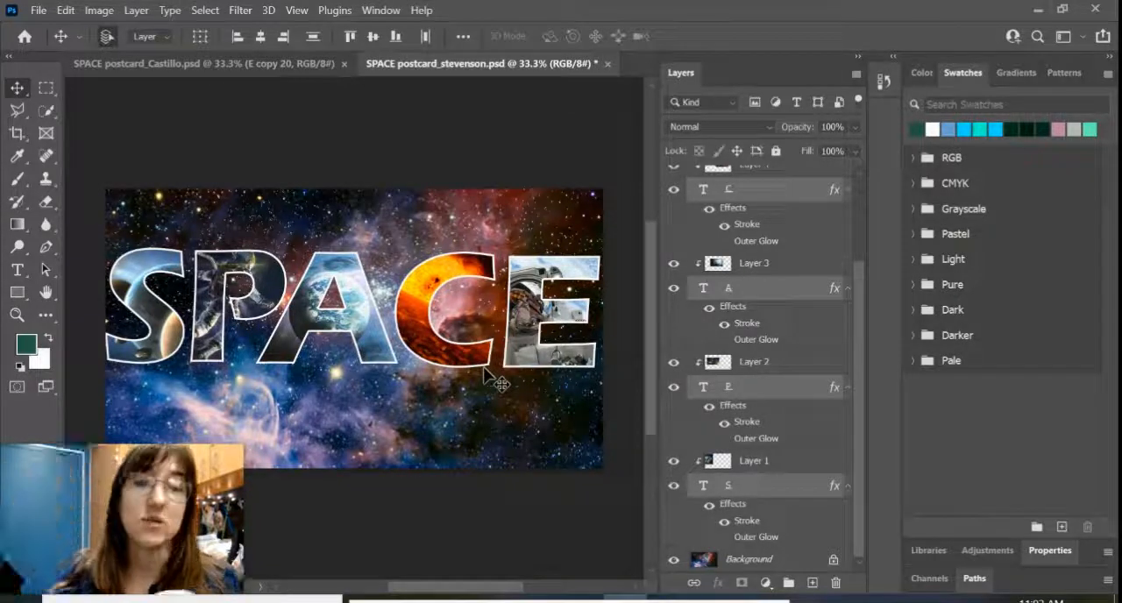
left_click(66, 9)
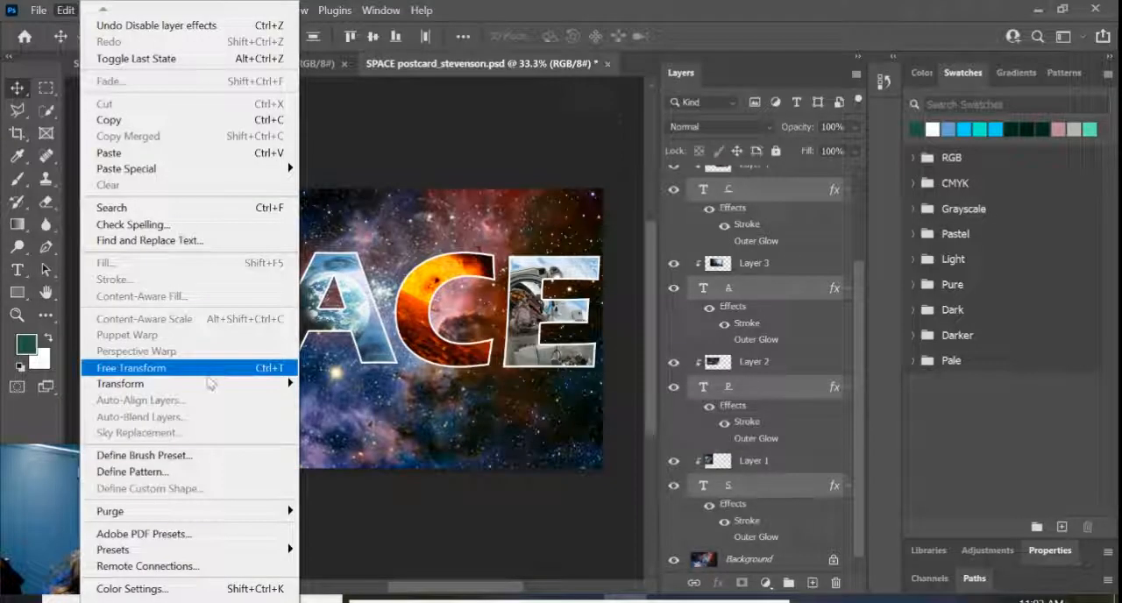
mouse_move(210, 383)
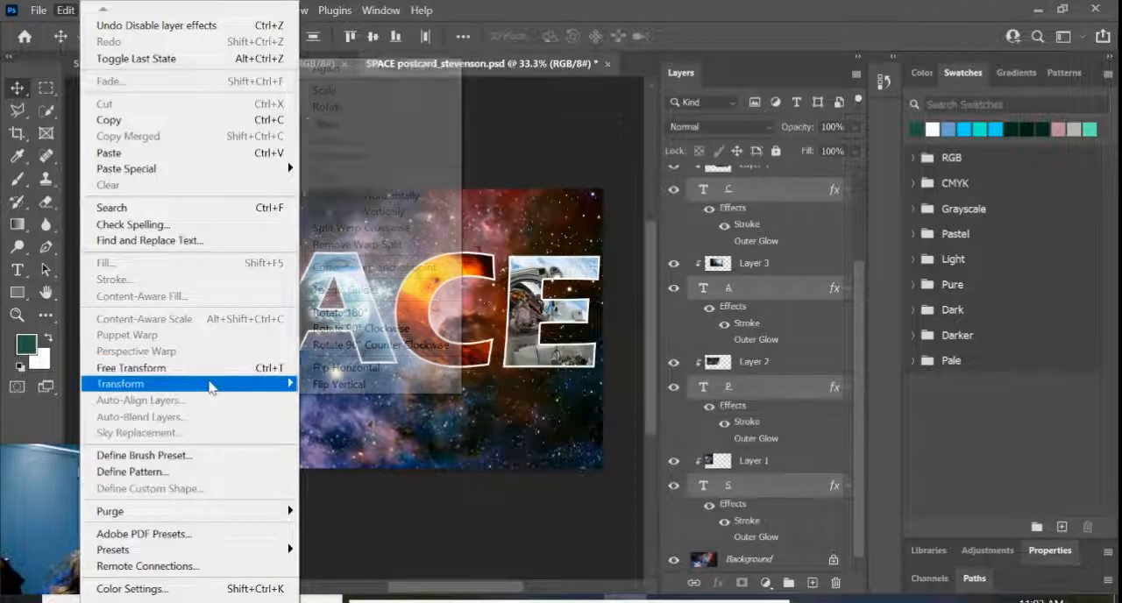
left_click(338, 126)
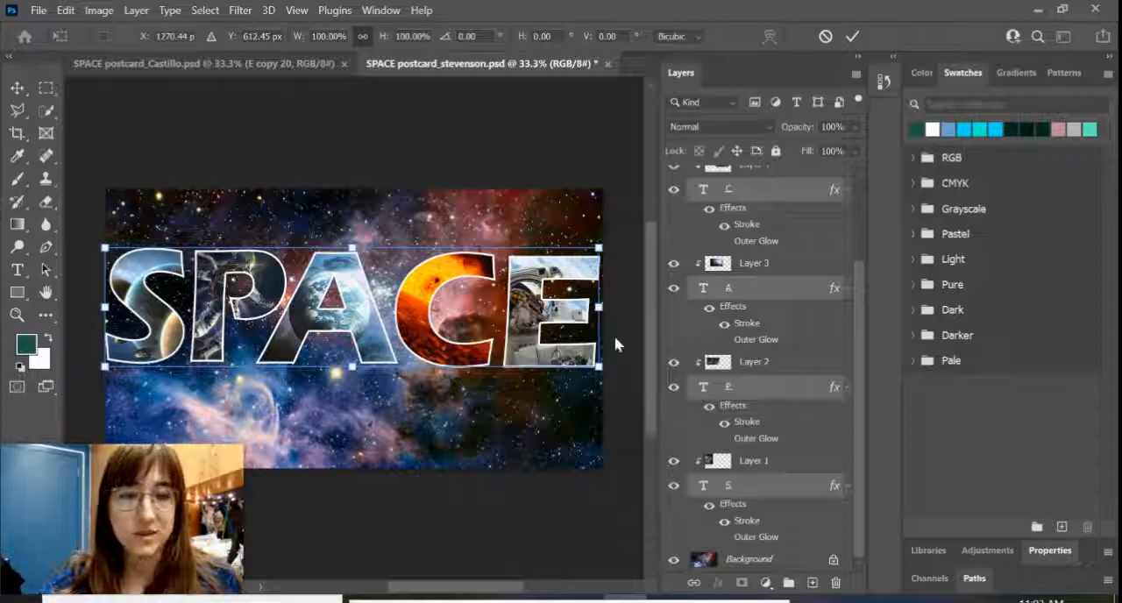
left_click_drag(92, 369, 96, 446)
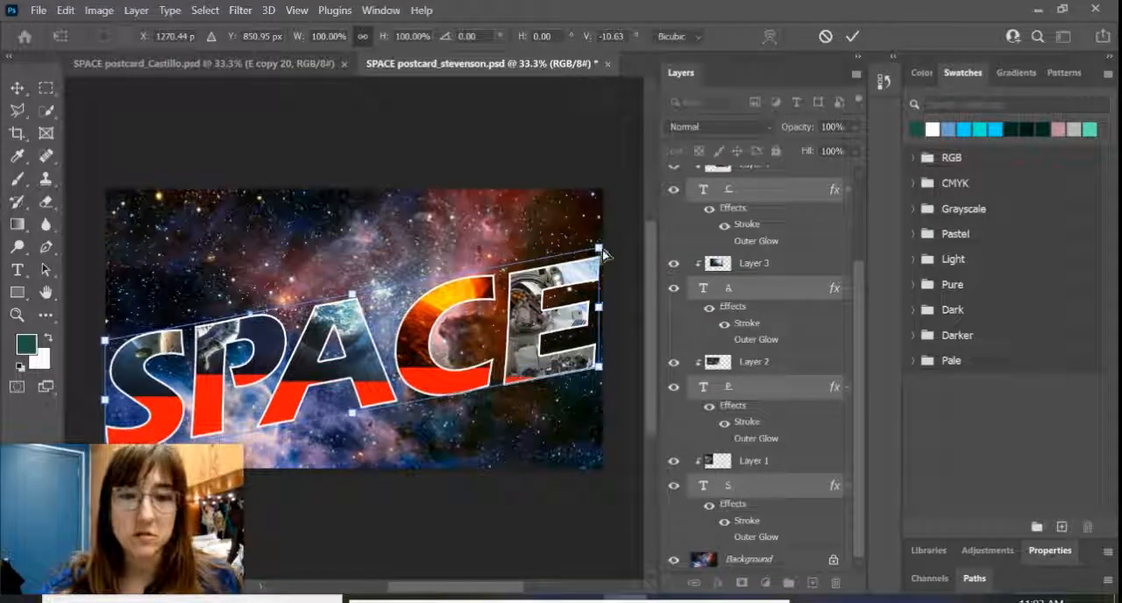
left_click_drag(603, 254, 601, 191)
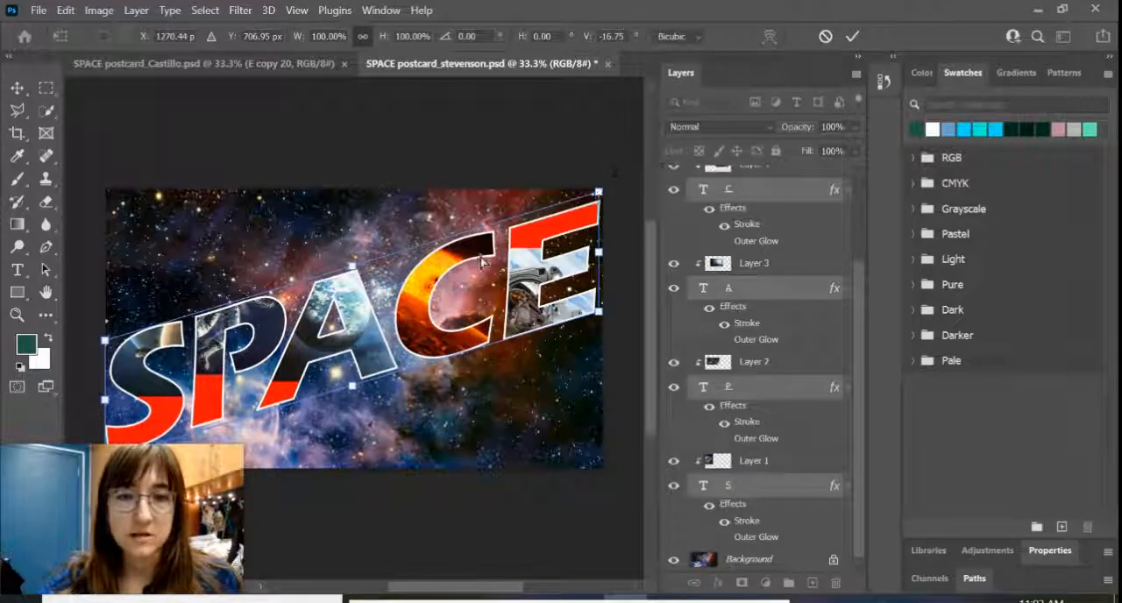
Step: Fine-tune the vertical skew of the letters to about -16.69° and apply the transformation
scroll(370, 429, "down", 1)
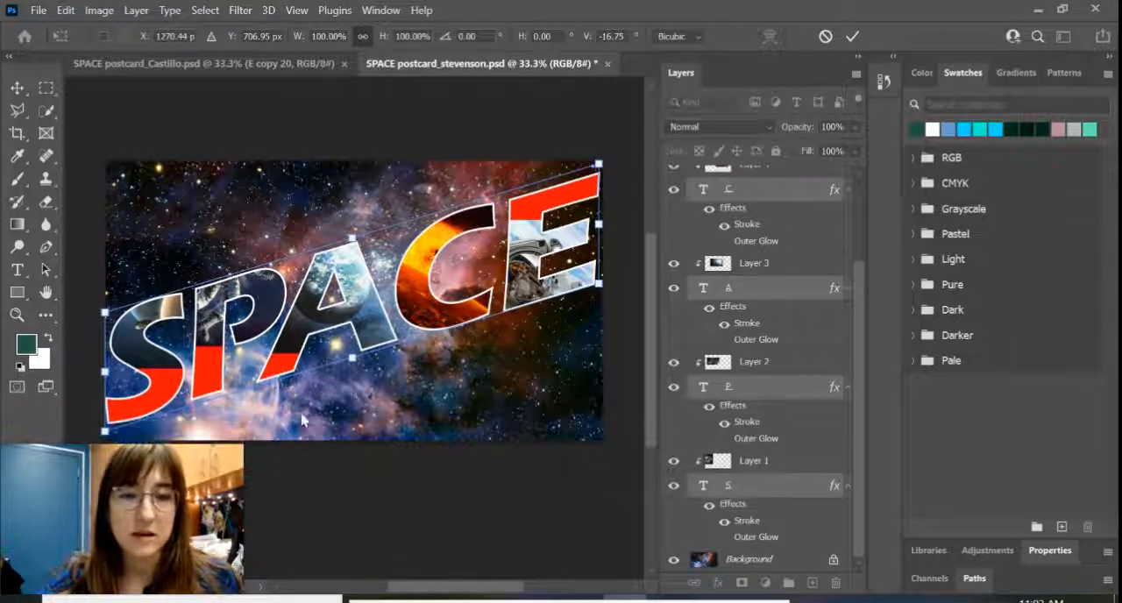
left_click_drag(107, 438, 106, 443)
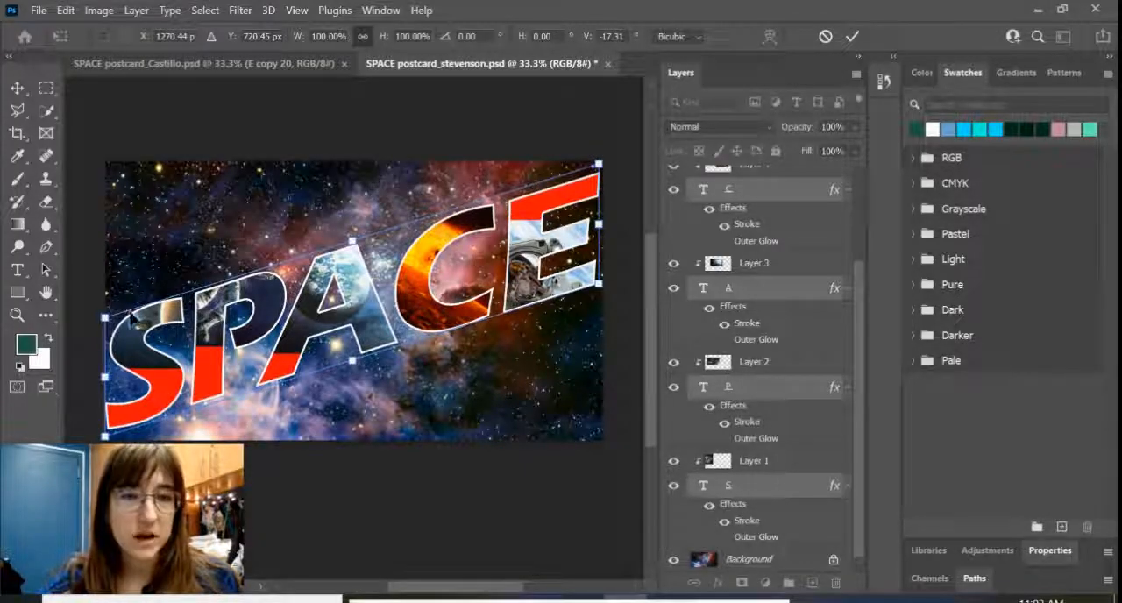
left_click_drag(106, 324, 106, 319)
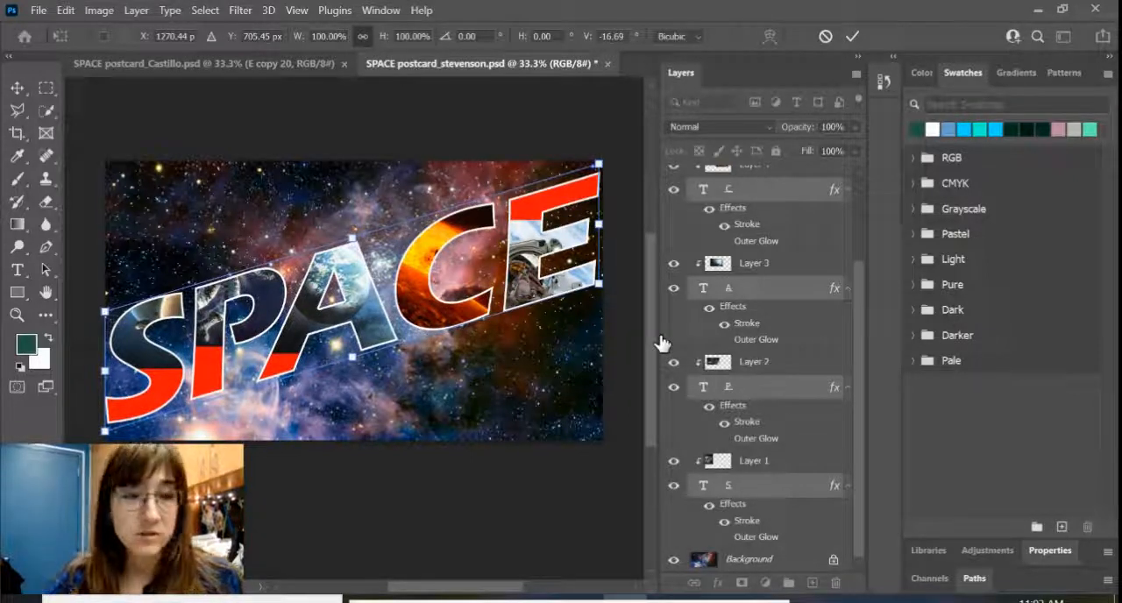
key("Return")
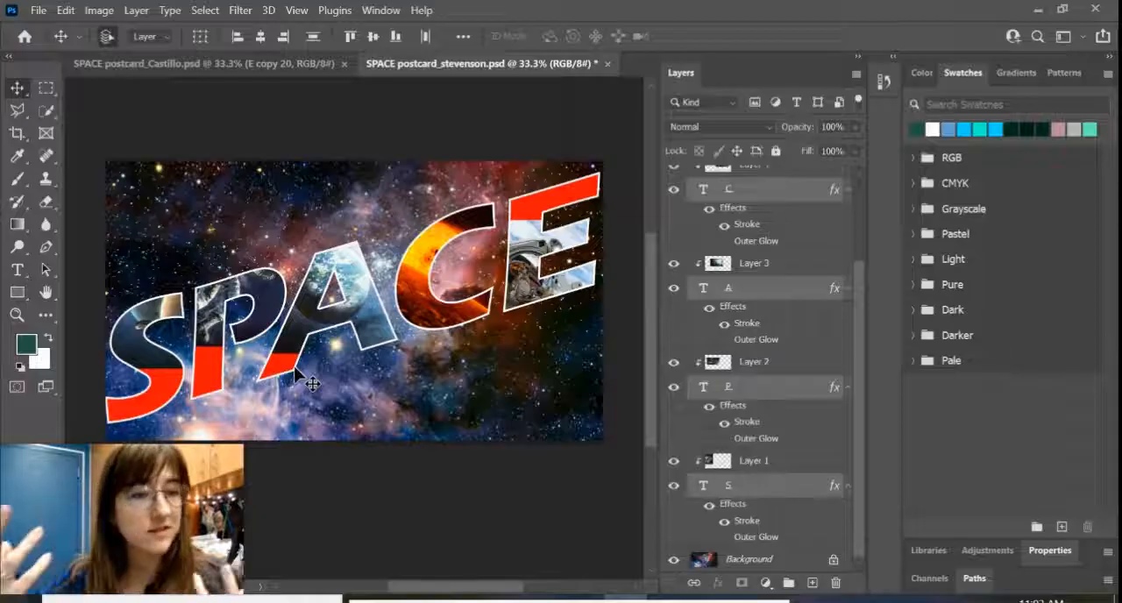
Step: Reposition the clipped images inside the S, P and A downward so they cover the exposed red areas of the letters
left_click(137, 344)
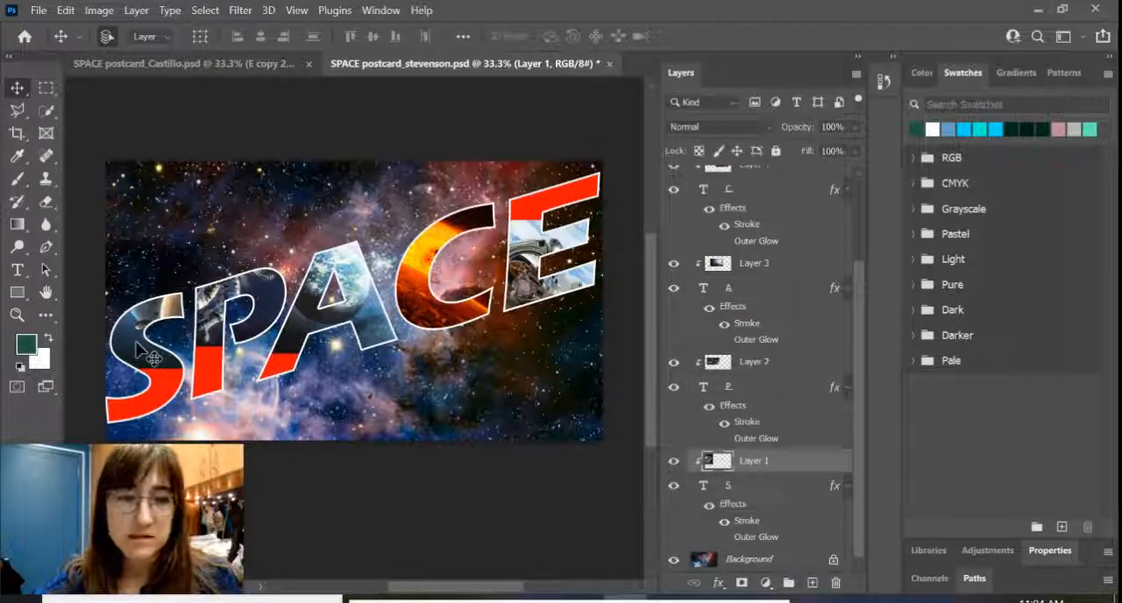
left_click_drag(137, 346, 114, 419)
left_click_drag(206, 334, 226, 375)
left_click_drag(302, 325, 299, 350)
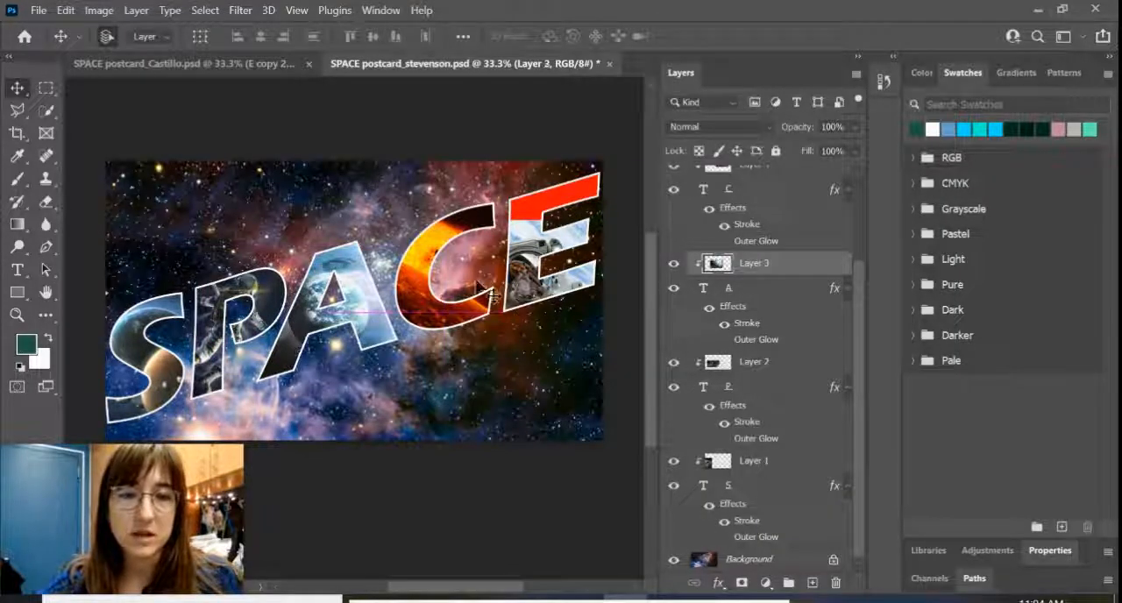
Step: Move the astronaut image up within the E, then enlarge and reposition it proportionally so it fills the whole letter
left_click_drag(554, 264, 554, 210)
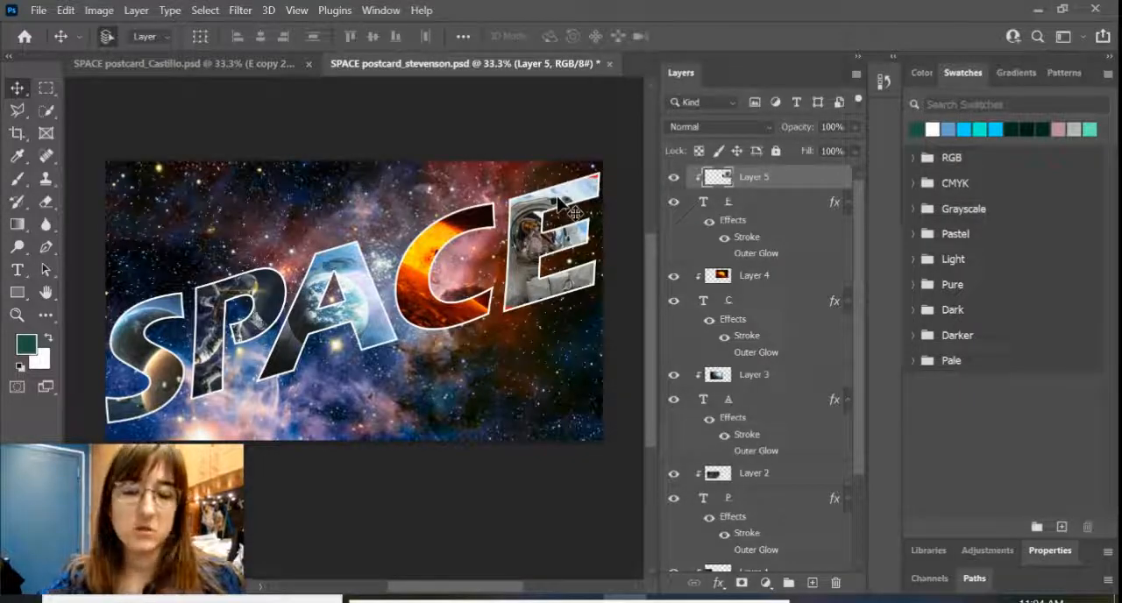
key("ctrl+t")
left_click_drag(624, 175, 637, 168)
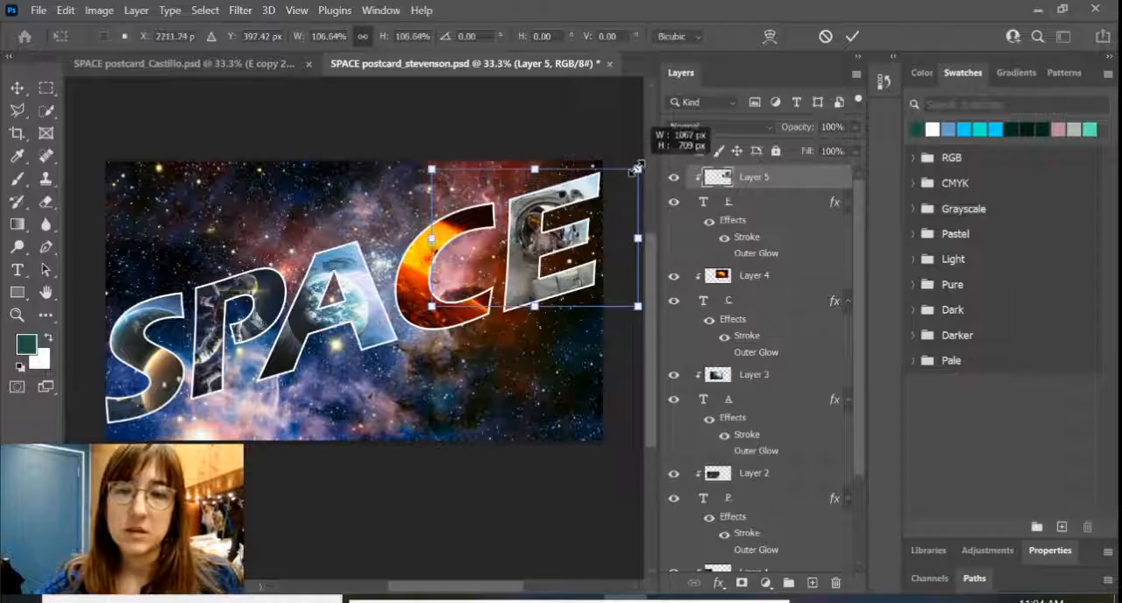
left_click_drag(581, 238, 569, 238)
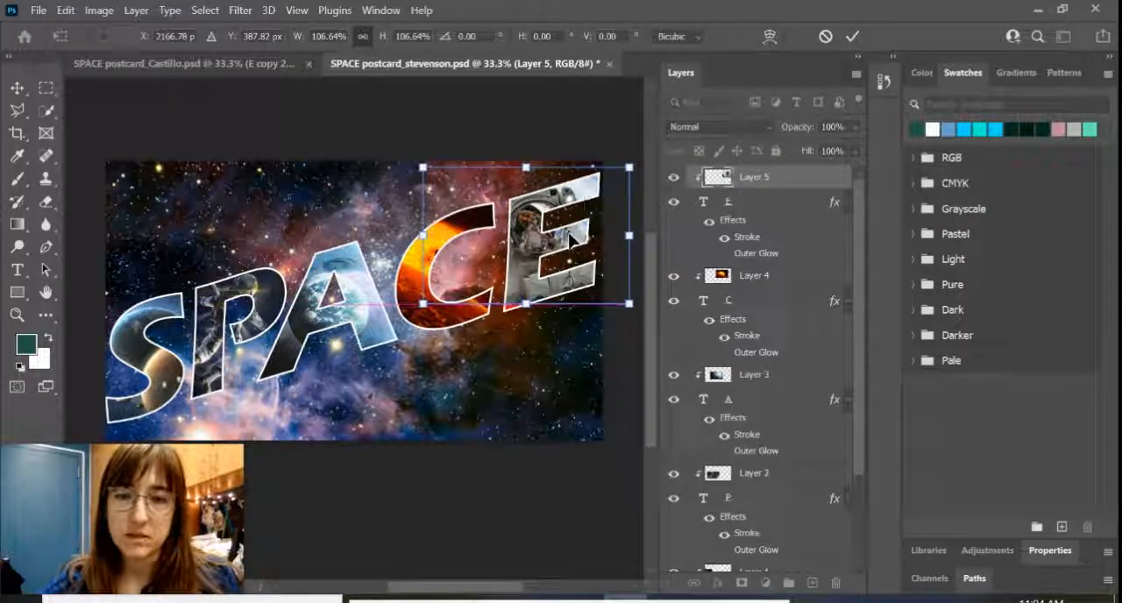
left_click_drag(423, 304, 408, 313)
left_click_drag(539, 249, 553, 253)
key("Return")
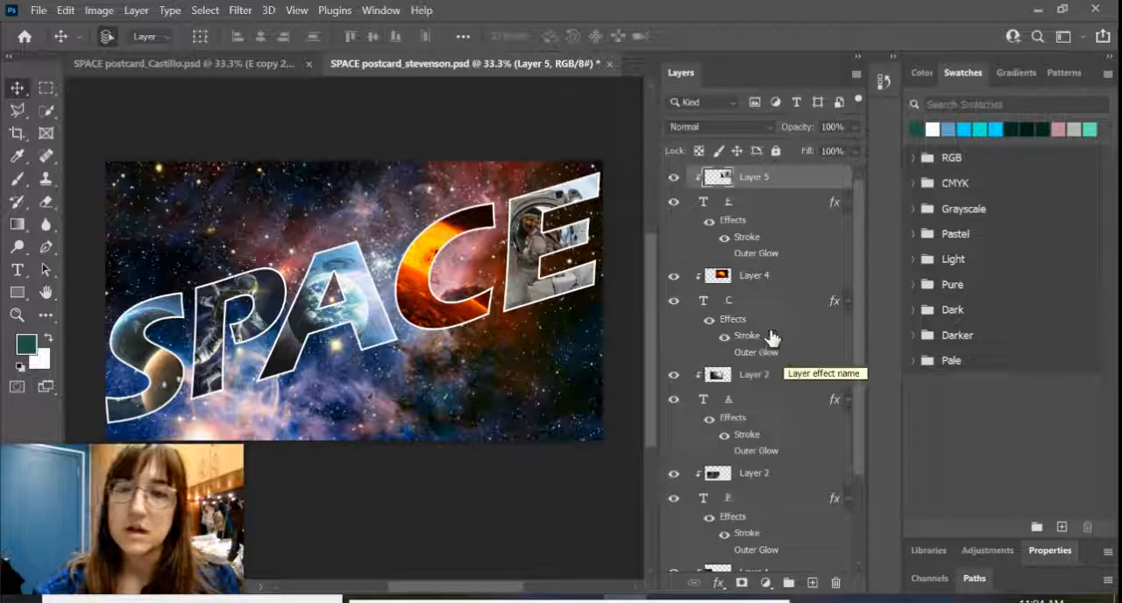
Step: Duplicate each of the five letter text layers: E, C, A, P and S
left_click(778, 210)
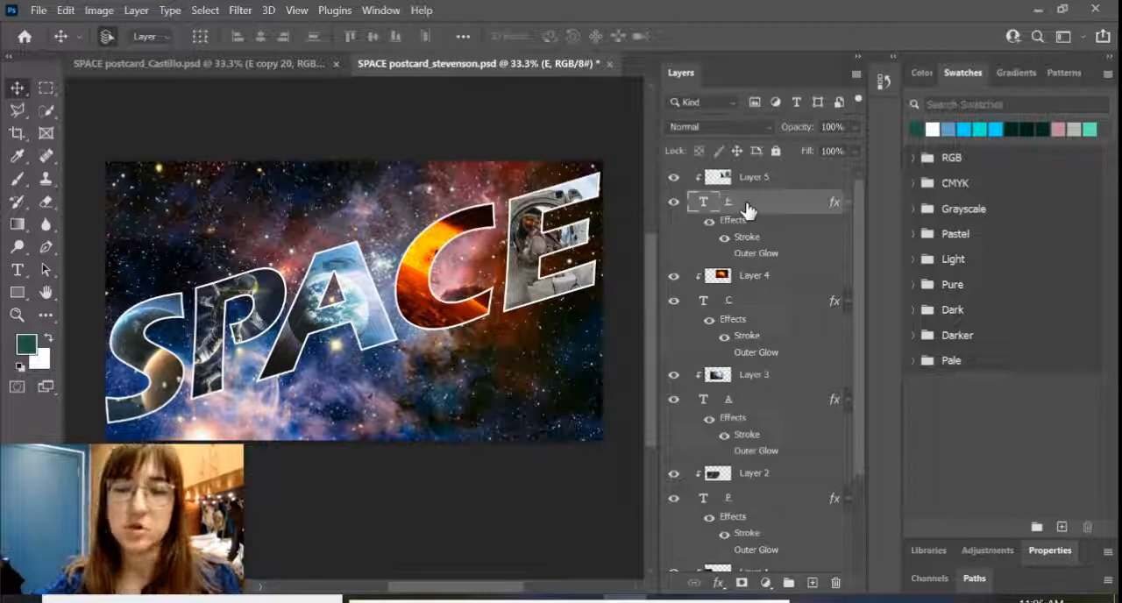
key("ctrl+j")
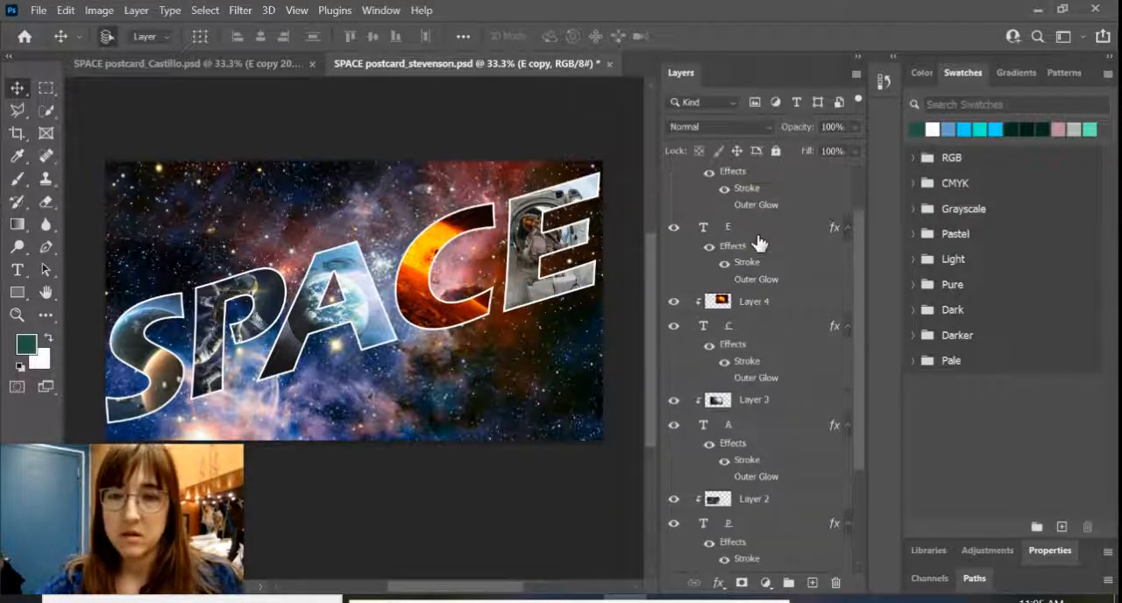
left_click(745, 331)
key("ctrl+j")
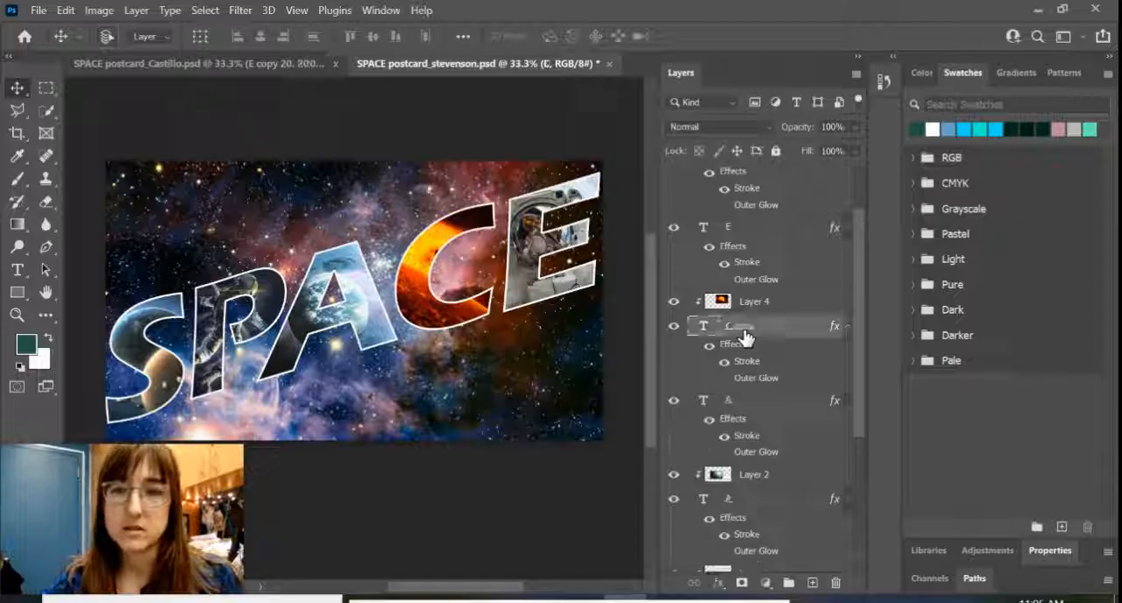
scroll(745, 336, "down", 2)
left_click(756, 464)
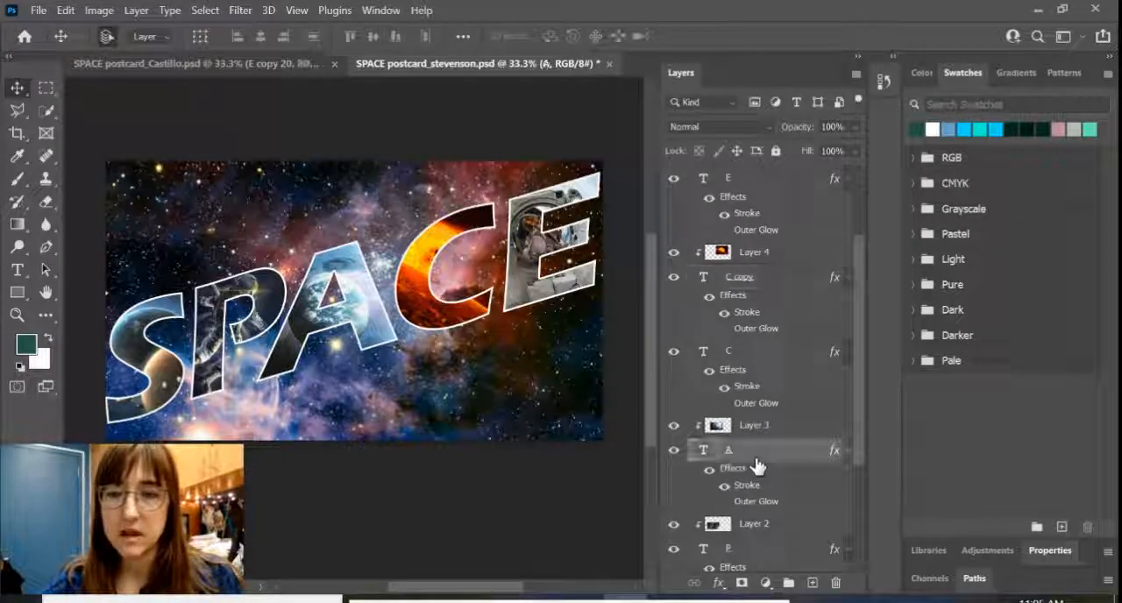
key("ctrl+j")
scroll(763, 469, "down", 5)
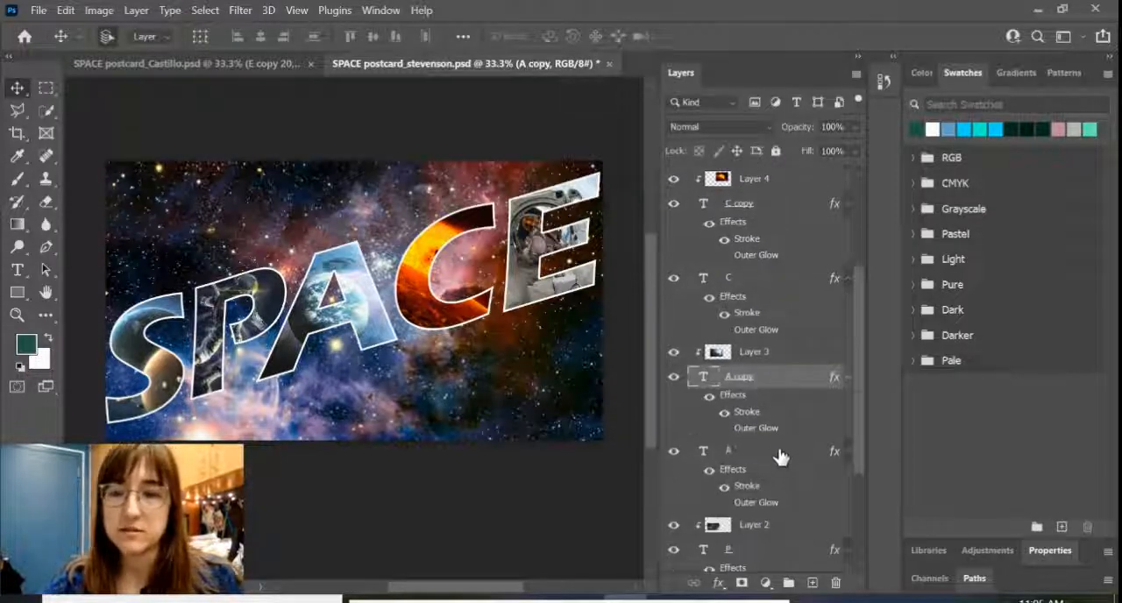
left_click(756, 481)
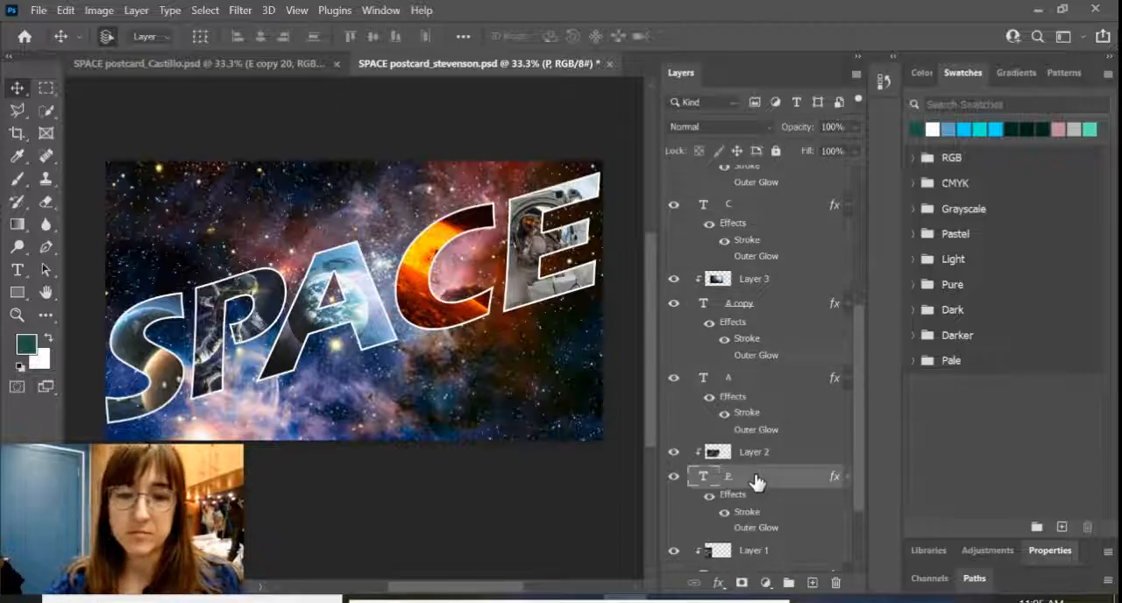
key("ctrl+j")
scroll(758, 473, "down", 4)
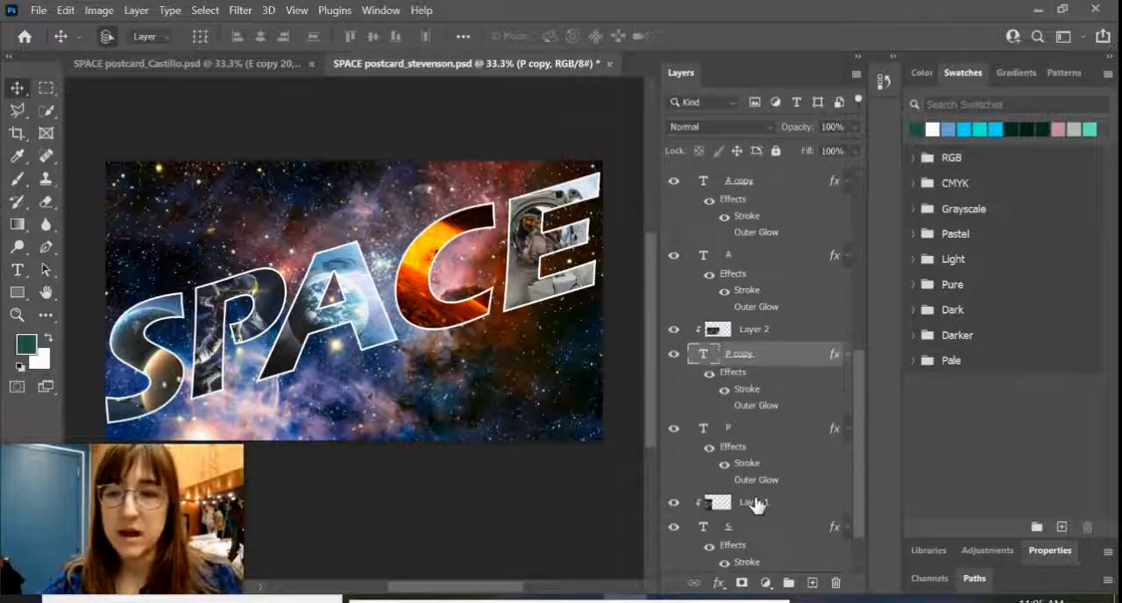
scroll(754, 495, "down", 2)
left_click(747, 491)
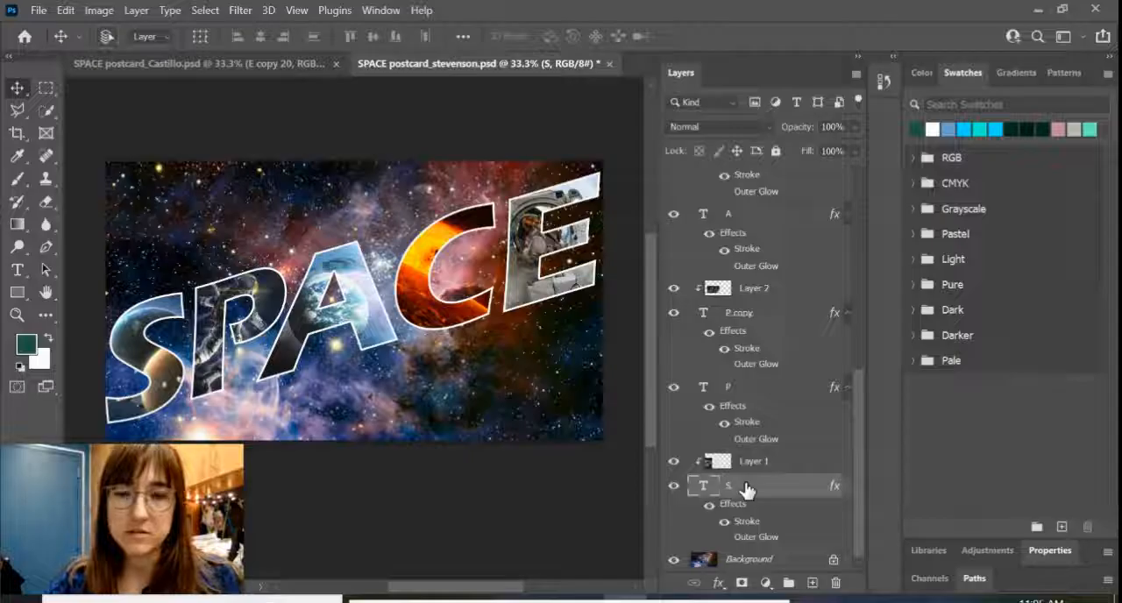
key("ctrl+j")
scroll(774, 382, "down", 3)
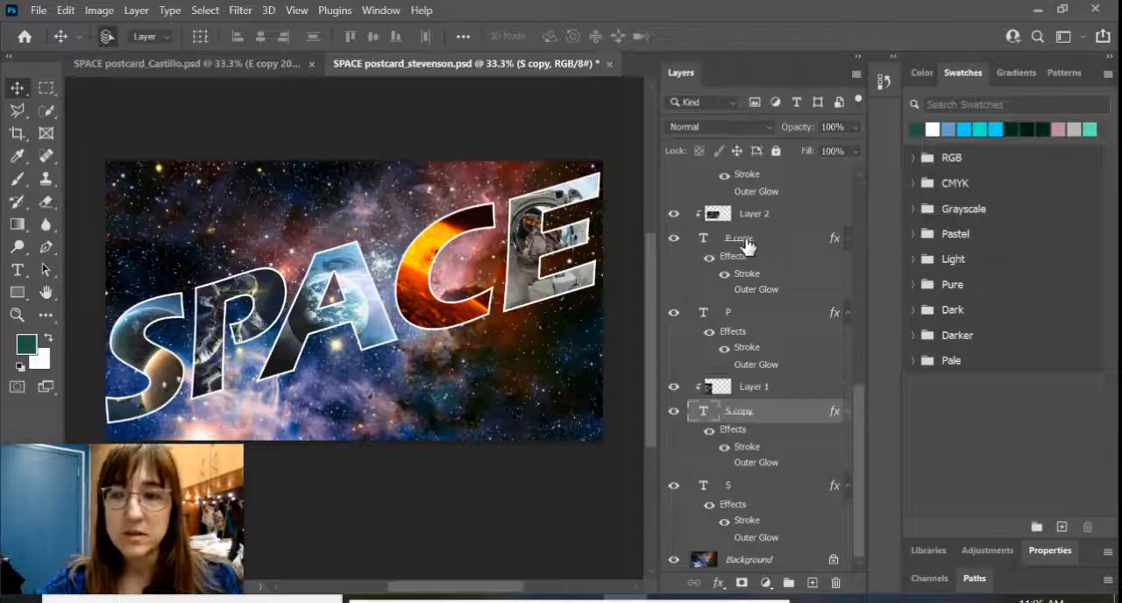
Step: Stack the original P, A, C and E text layers beneath the picture-filled letters, and merge them with the original S into one layer
left_click(674, 238)
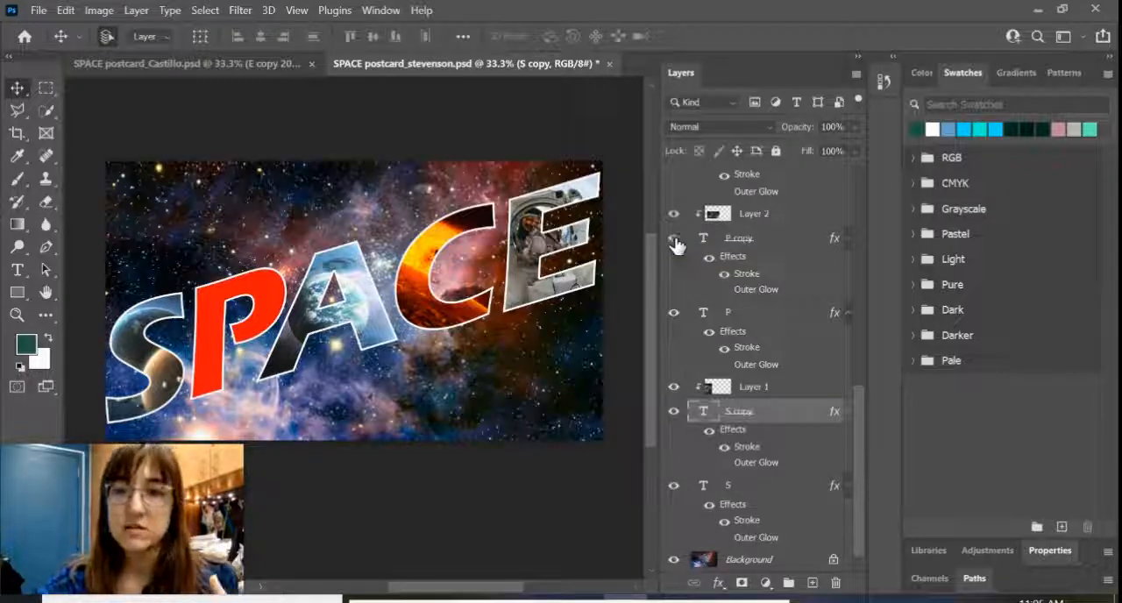
left_click(673, 238)
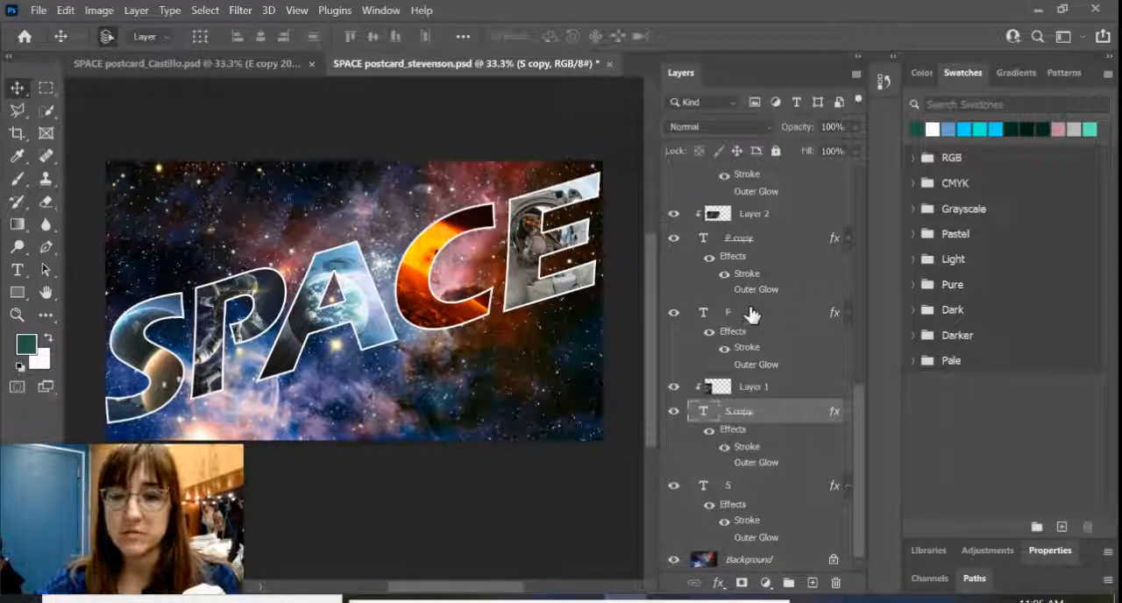
left_click_drag(751, 319, 748, 453)
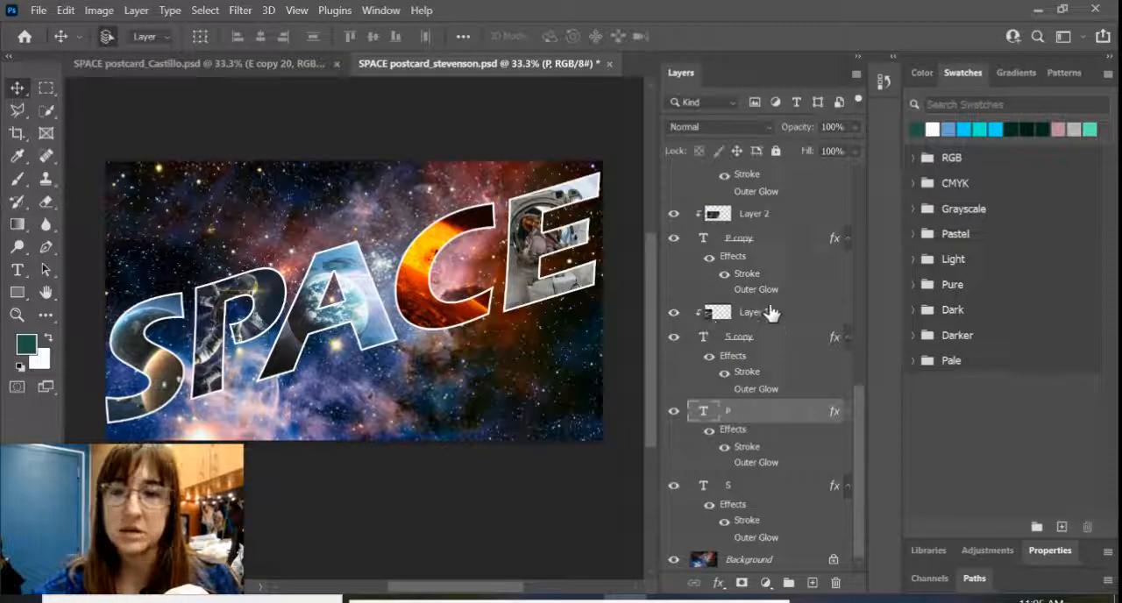
scroll(772, 313, "up", 2)
scroll(772, 313, "up", 2)
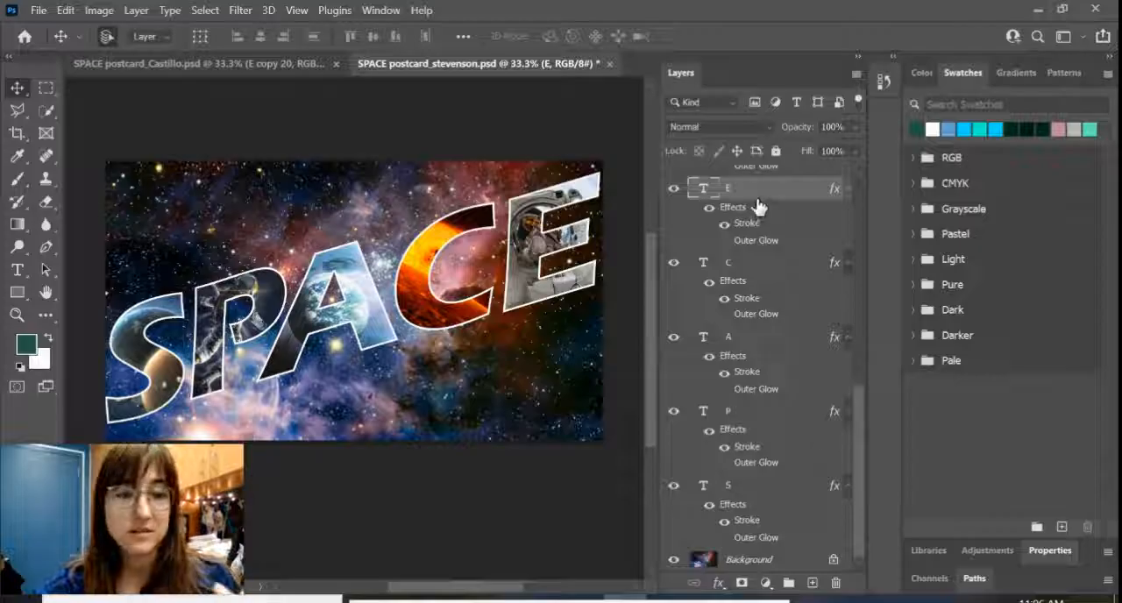
left_click(777, 499, "shift")
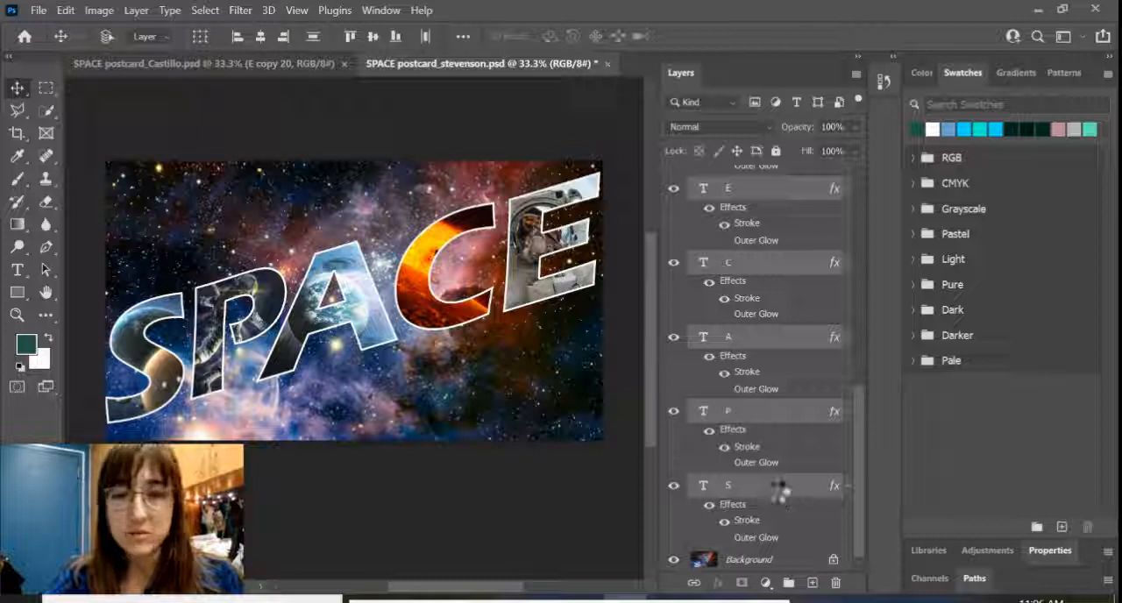
key("ctrl+z")
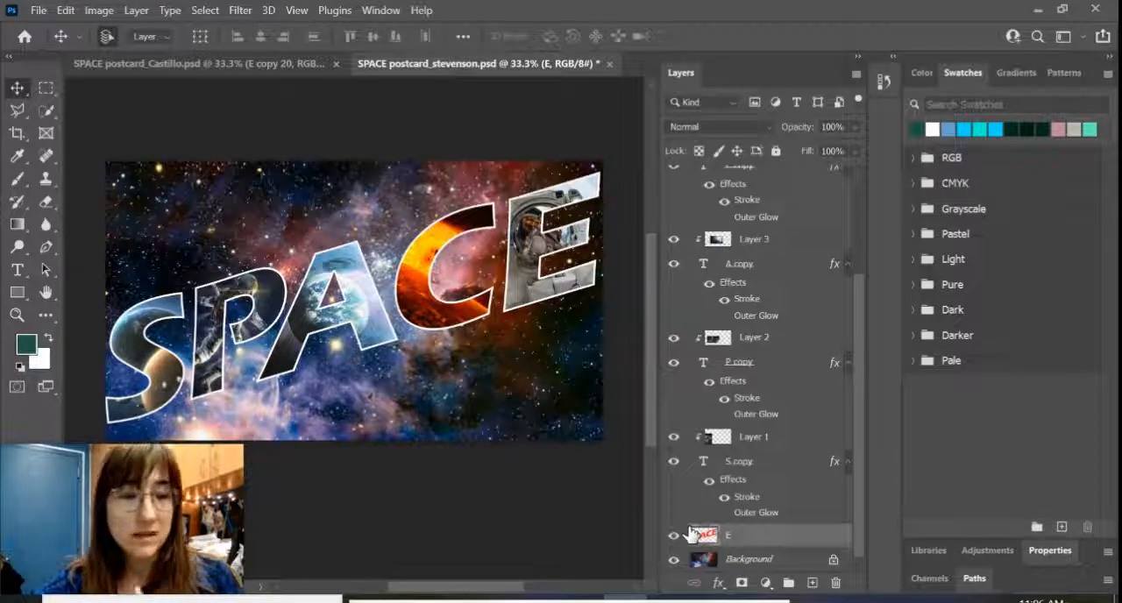
Step: Check the merged red lettering by temporarily hiding the S, P and A copies and trial-moving it, restoring its position and the hidden copies
left_click(673, 461)
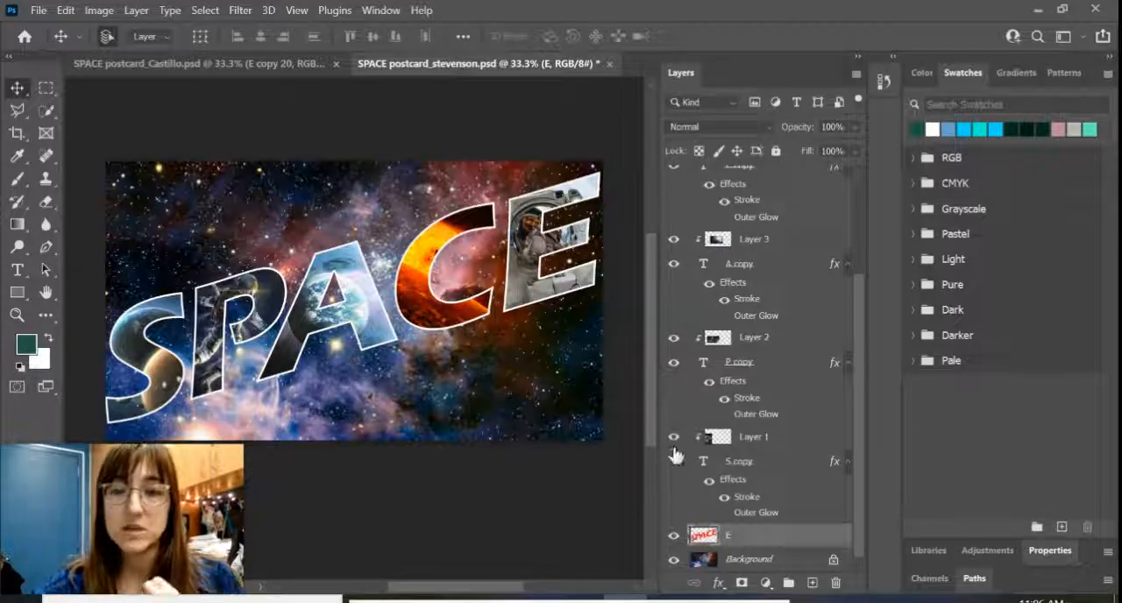
left_click(673, 362)
left_click(673, 263)
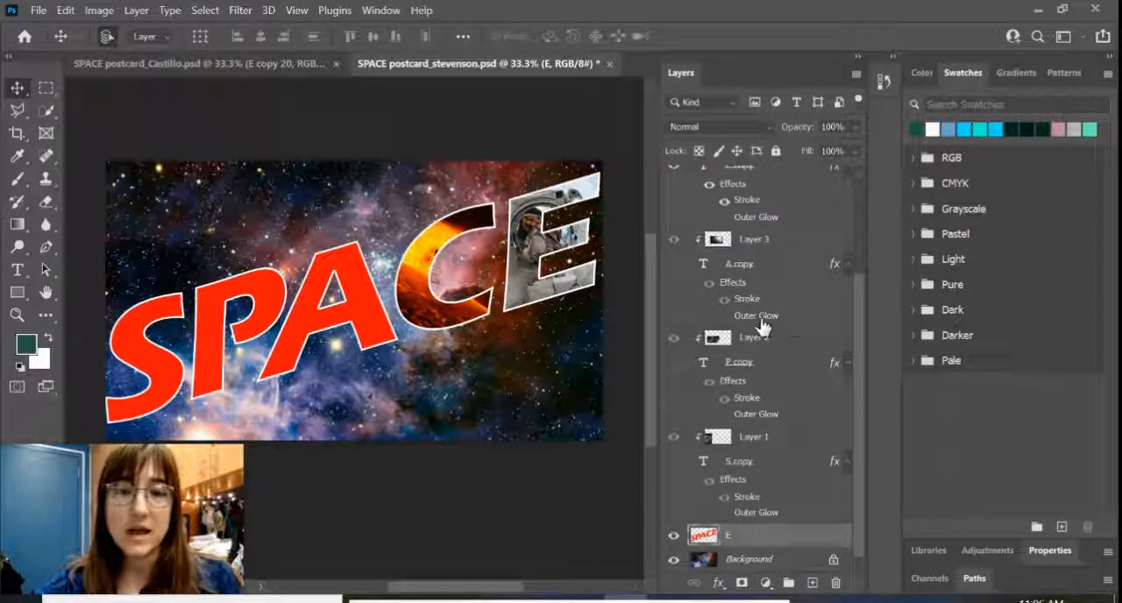
left_click_drag(268, 311, 240, 253)
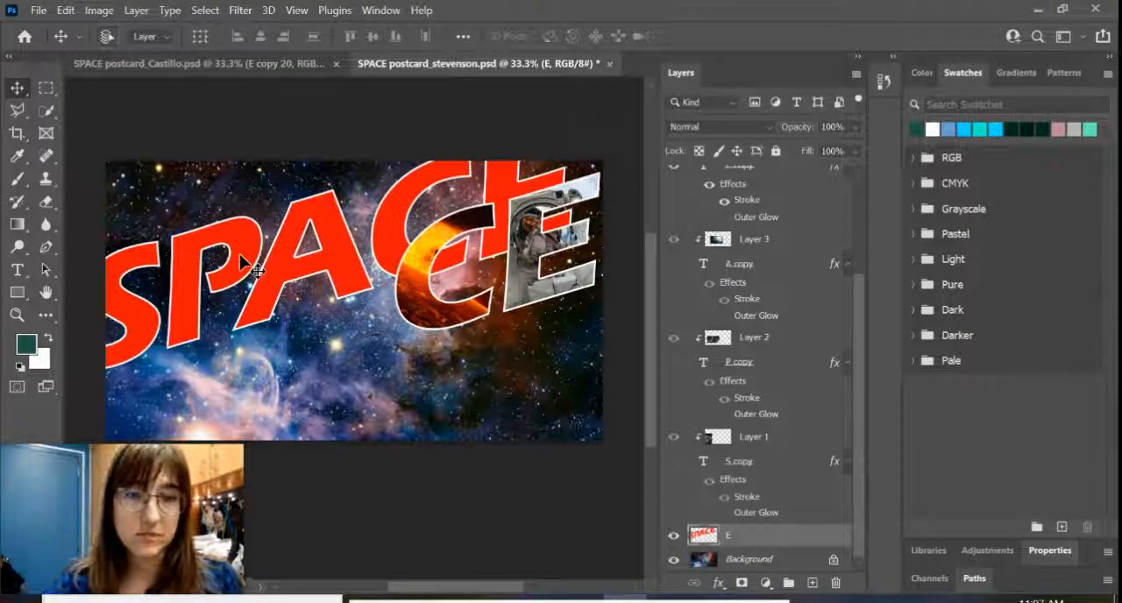
key("ctrl+z")
left_click(672, 461)
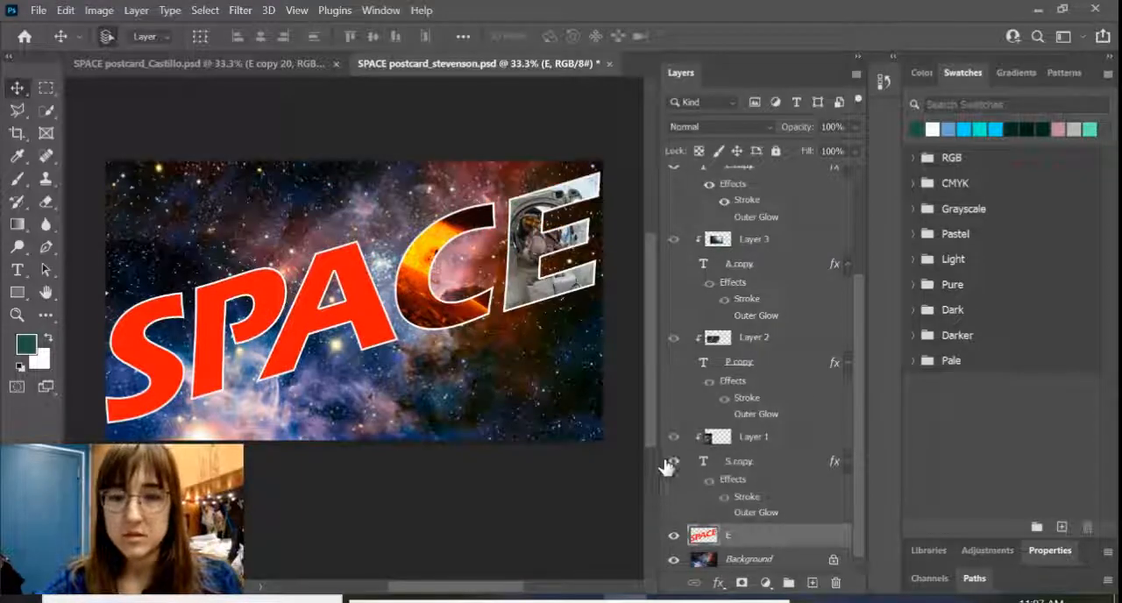
left_click(672, 363)
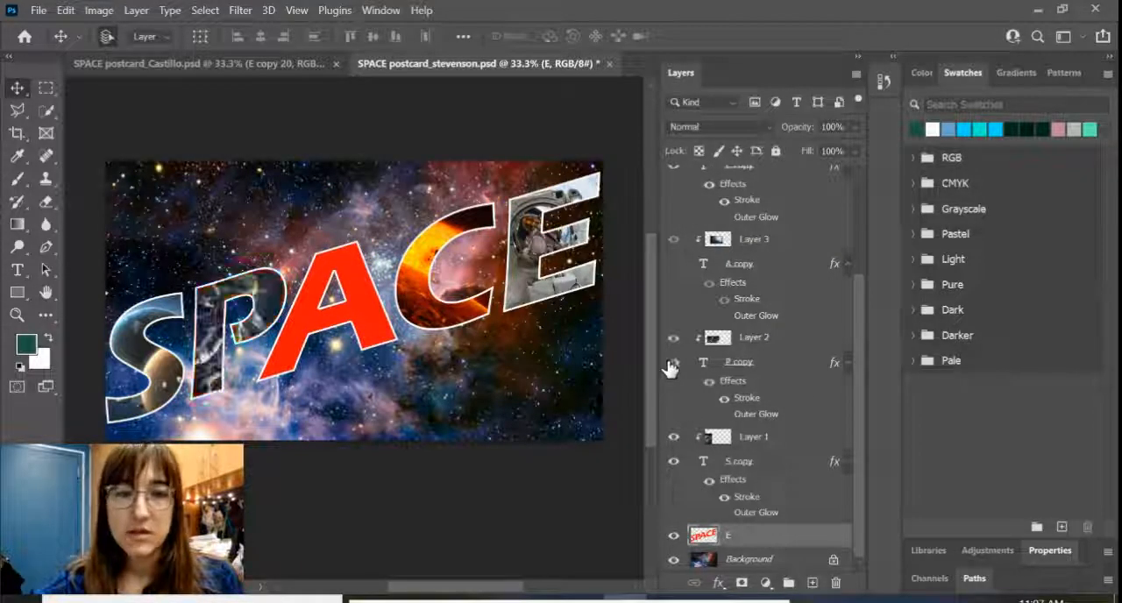
left_click(674, 264)
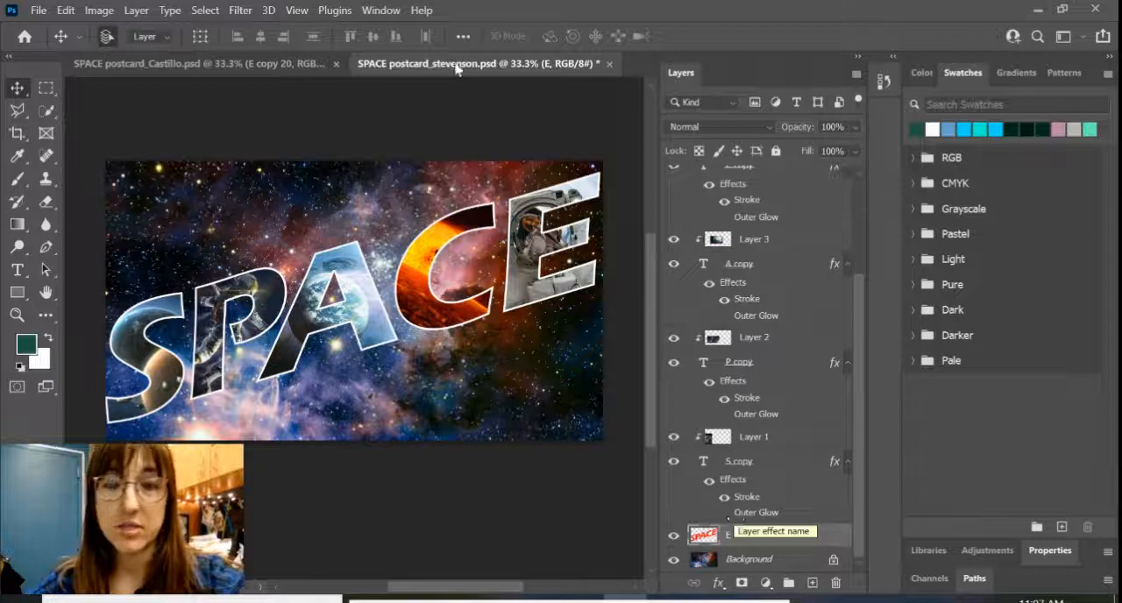
Step: Examine the lower layers of the finished example postcard and return to the working postcard document
left_click(304, 70)
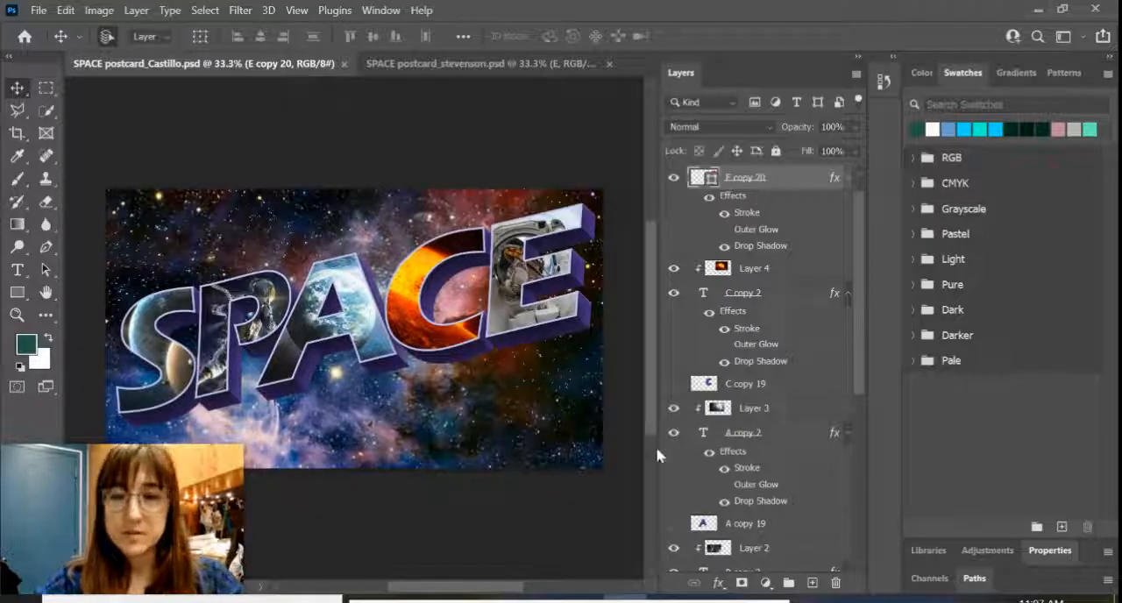
scroll(756, 427, "down", 6)
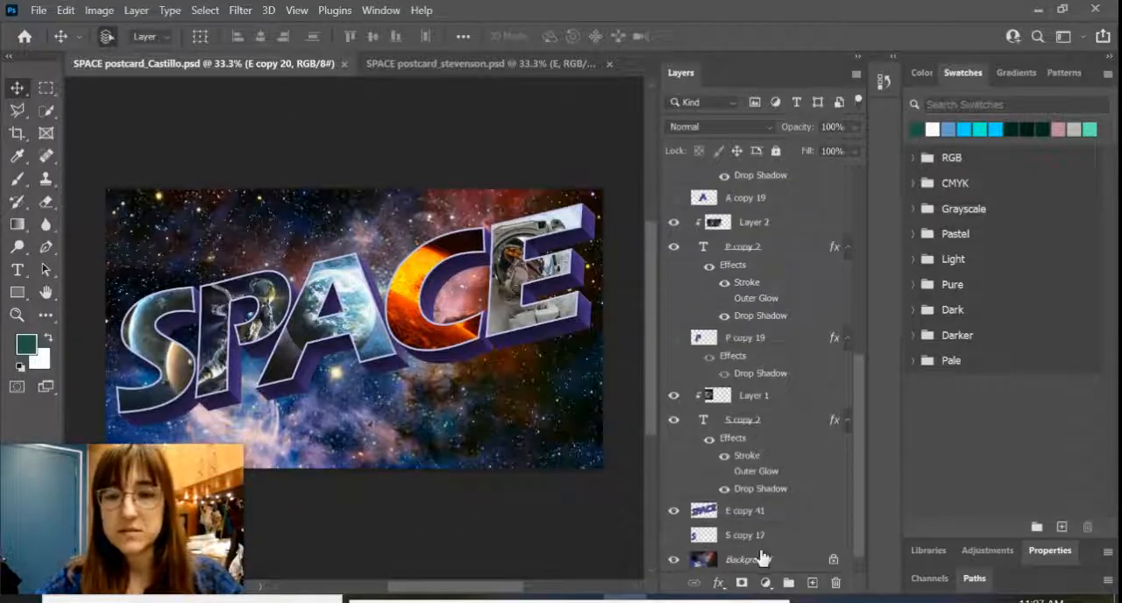
left_click(399, 67)
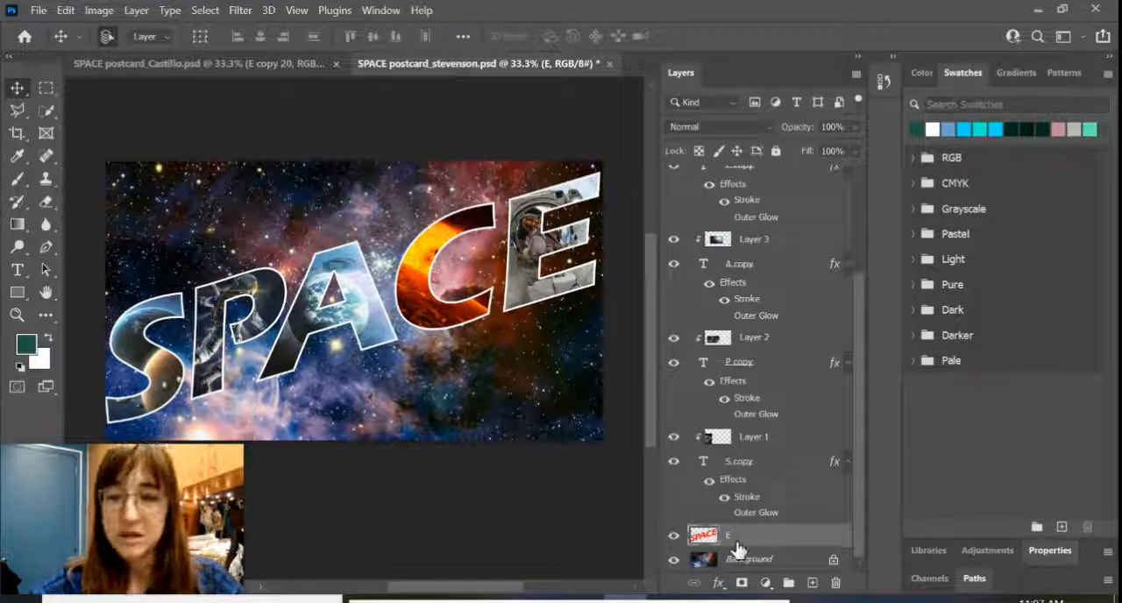
Step: Add a Bevel & Emboss effect to the merged SPACE layer with the default settings restored, at a size of 7 px
left_click(718, 584)
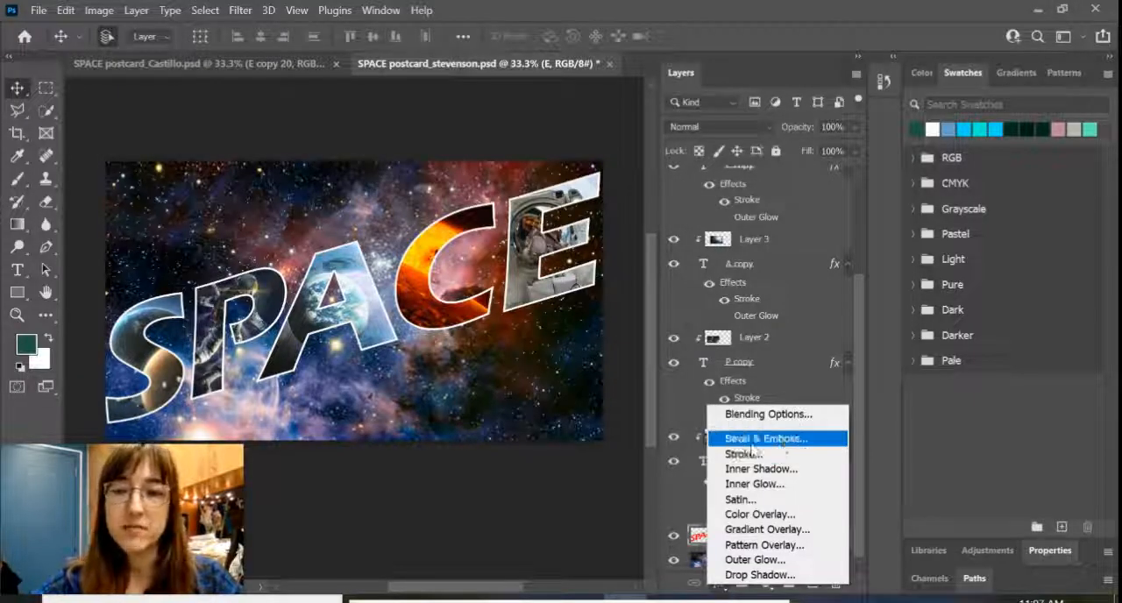
left_click(781, 437)
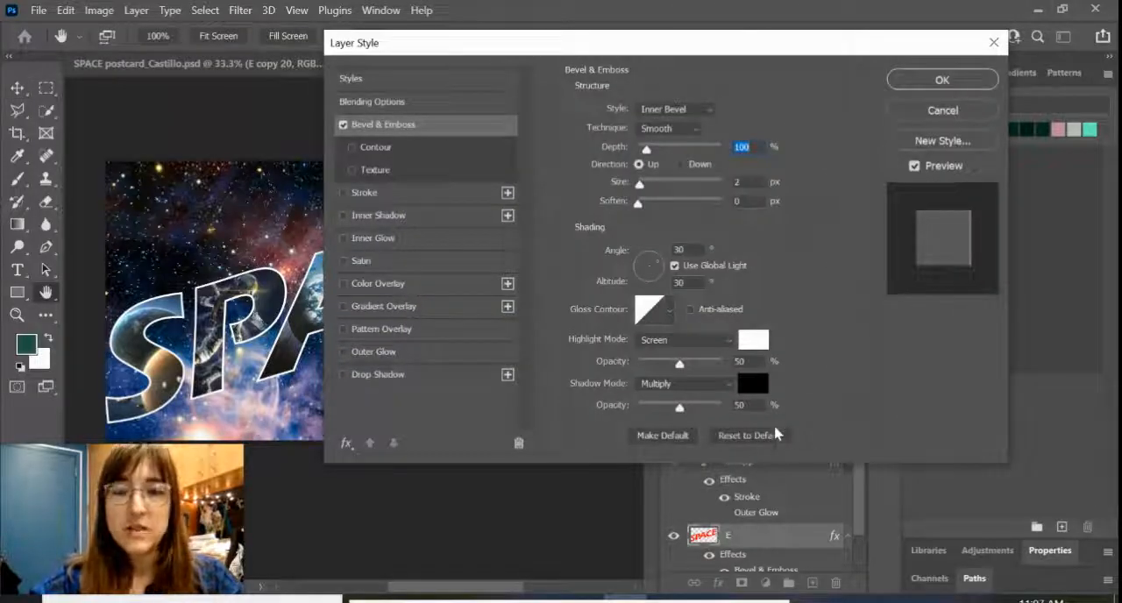
left_click(758, 441)
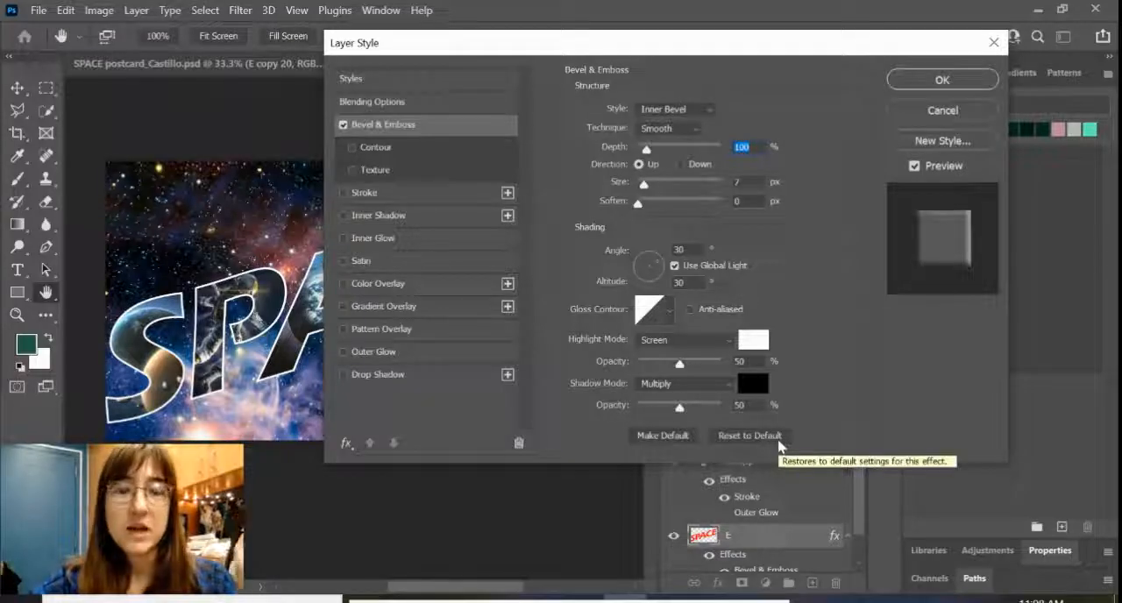
Step: Add a Color Overlay in purple 5e35b1 to the merged SPACE layer and apply the layer style
left_click(385, 289)
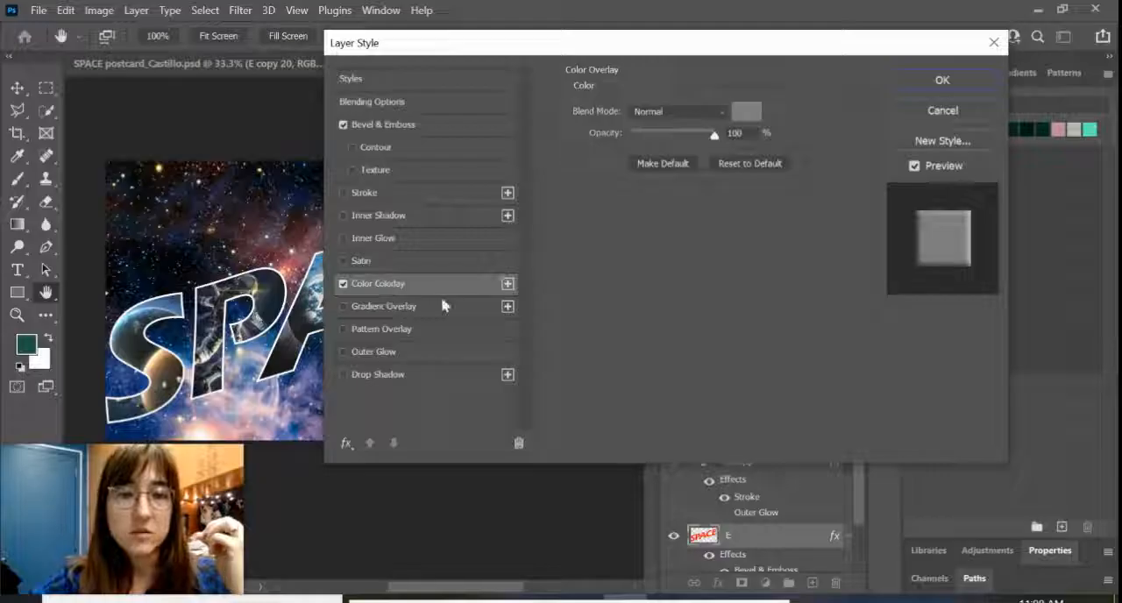
left_click(745, 112)
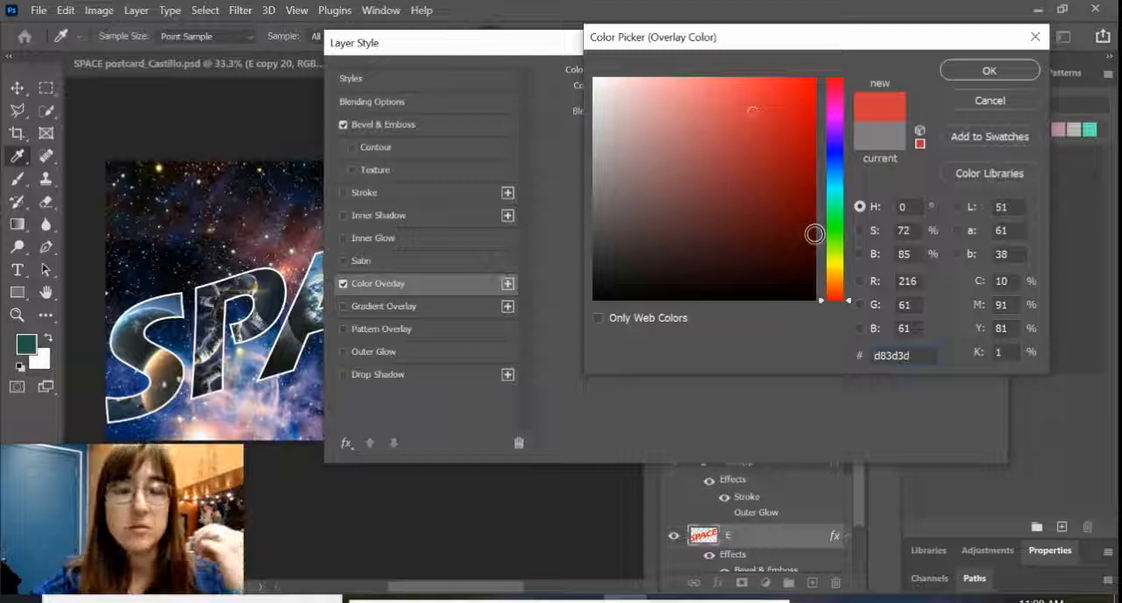
left_click(840, 145)
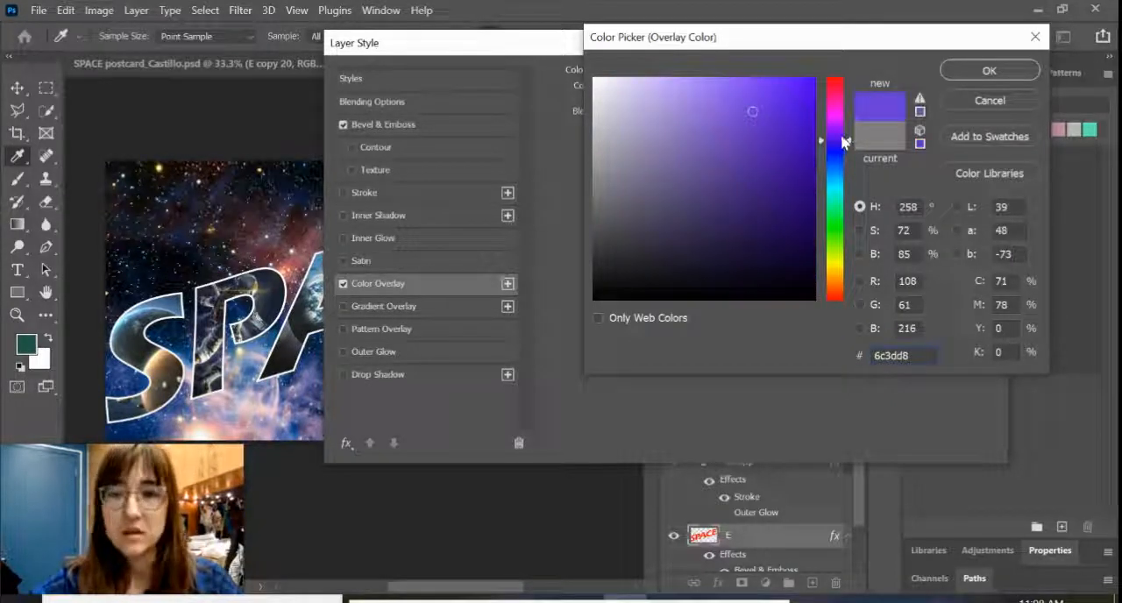
left_click_drag(842, 139, 841, 147)
mouse_move(739, 145)
left_mouse_down()
mouse_move(753, 158)
mouse_move(752, 147)
left_mouse_up()
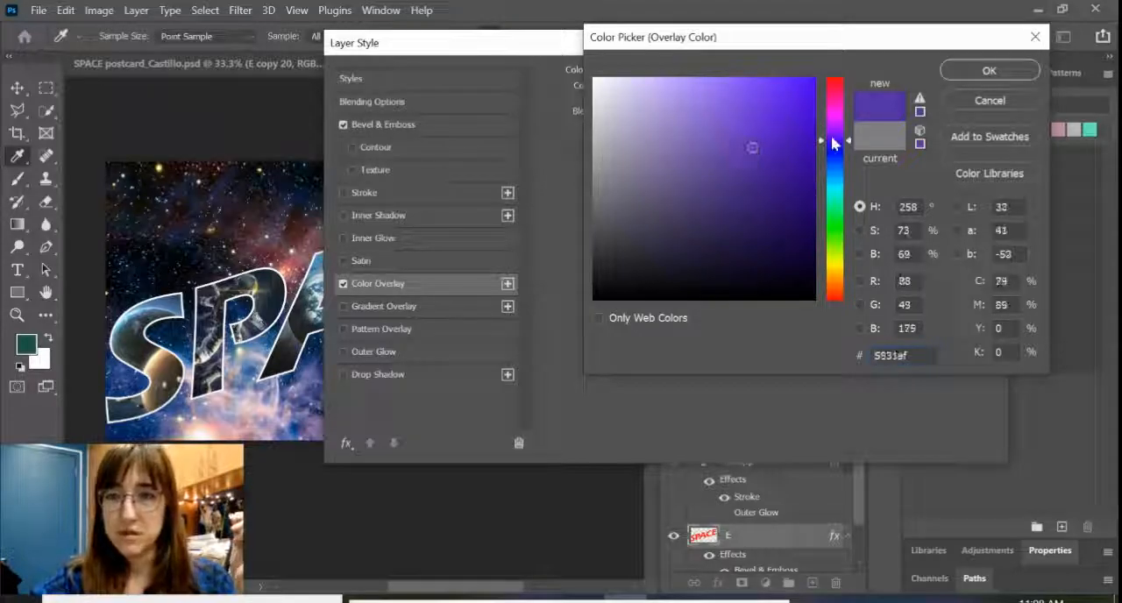
left_click_drag(834, 145, 834, 139)
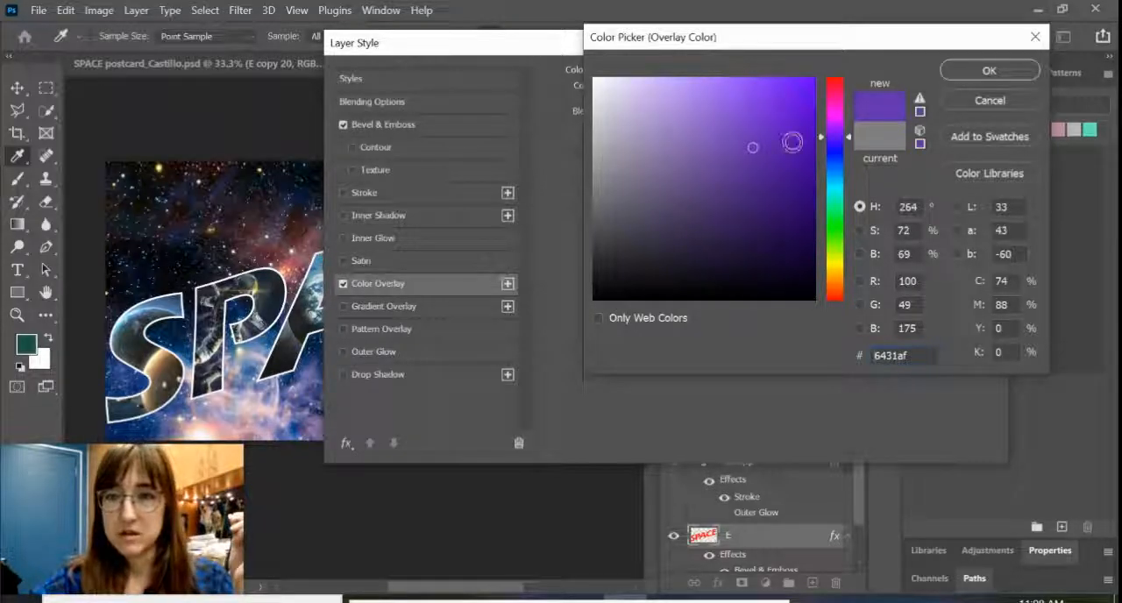
left_click(837, 141)
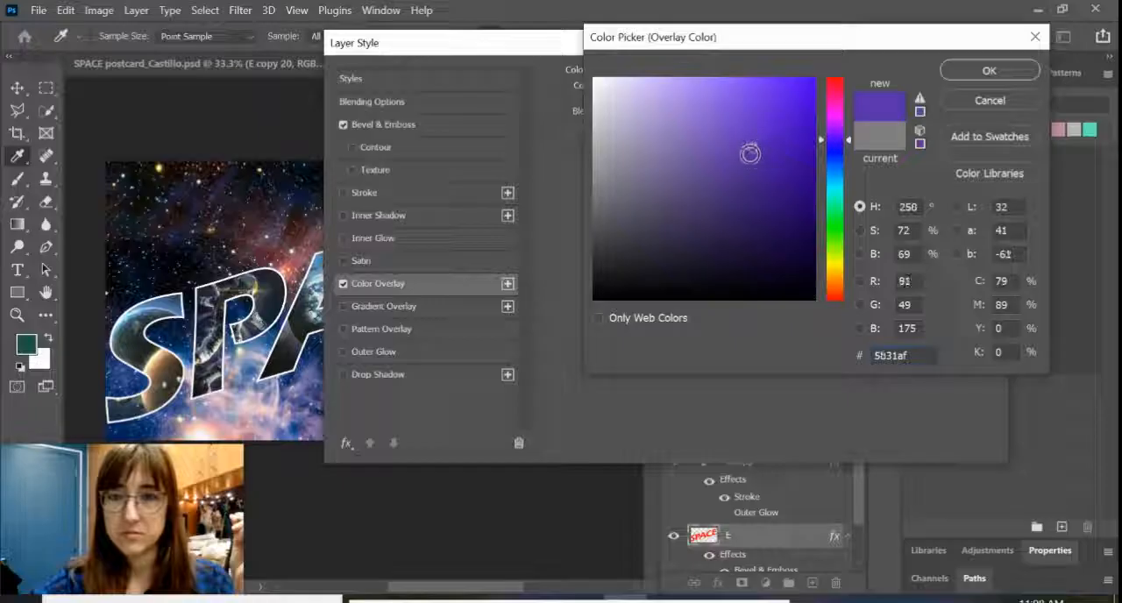
left_click_drag(750, 154, 748, 146)
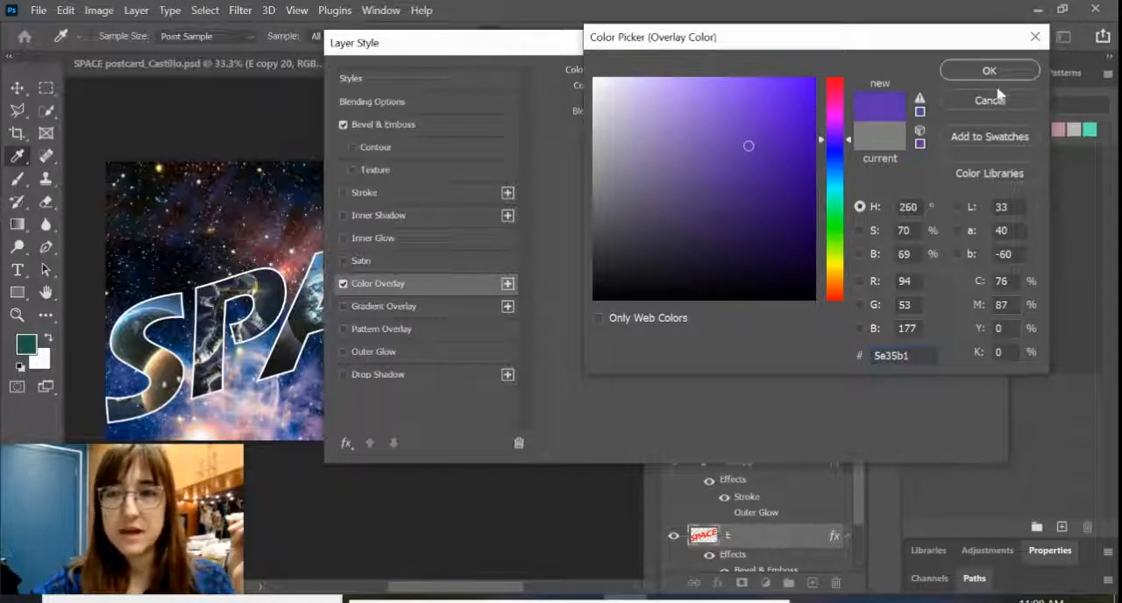
left_click(990, 72)
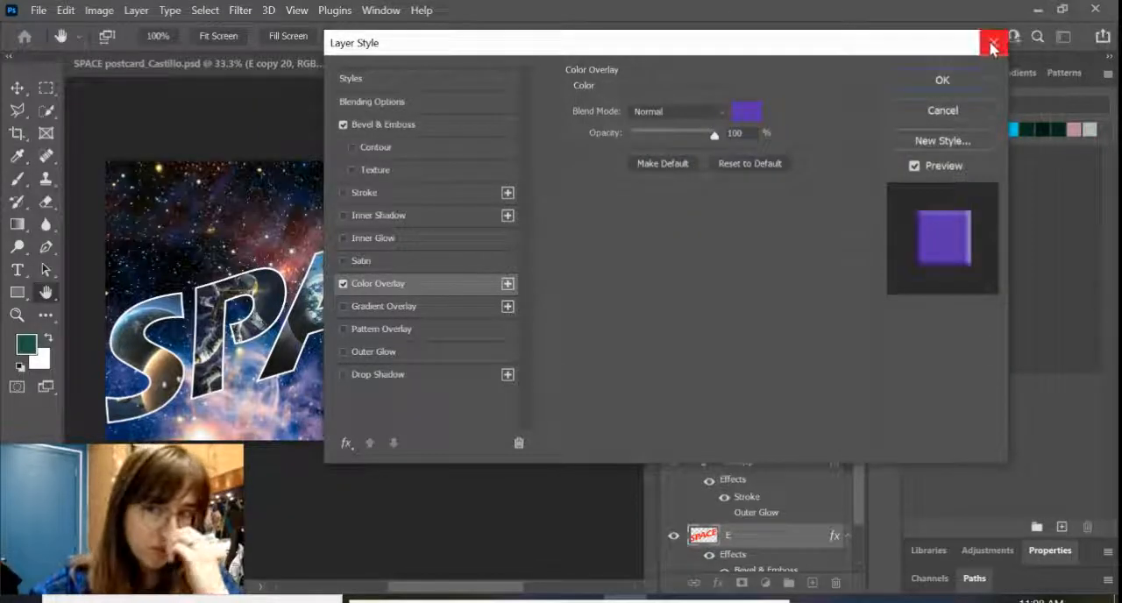
left_click(942, 82)
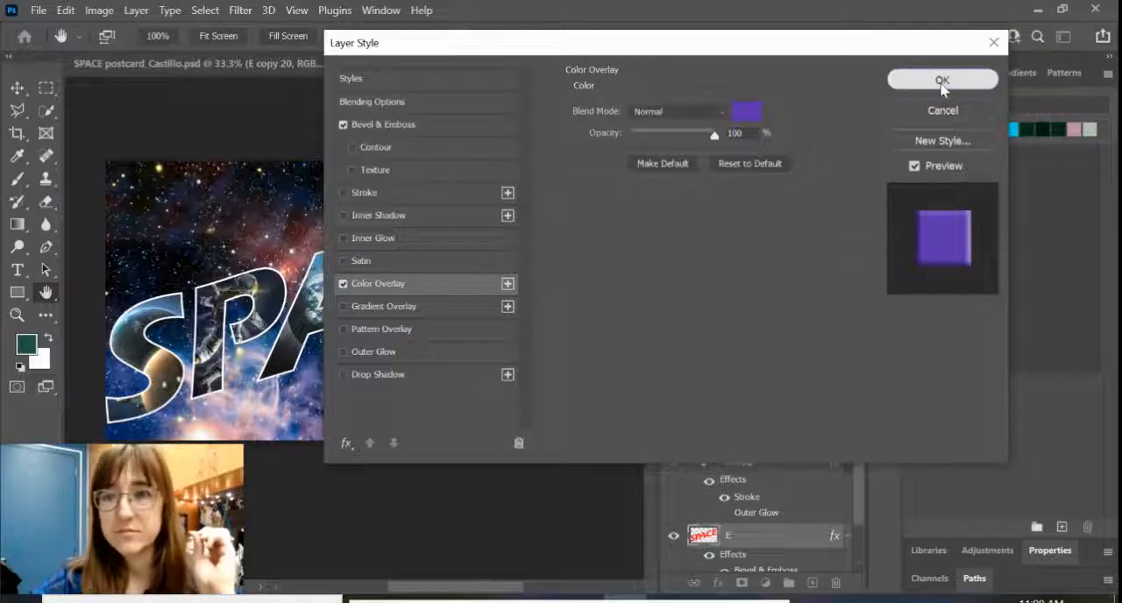
Step: Create a transformed duplicate of the merged SPACE layer, offset 3 px to the left and 3 px up
scroll(786, 544, "down", 1)
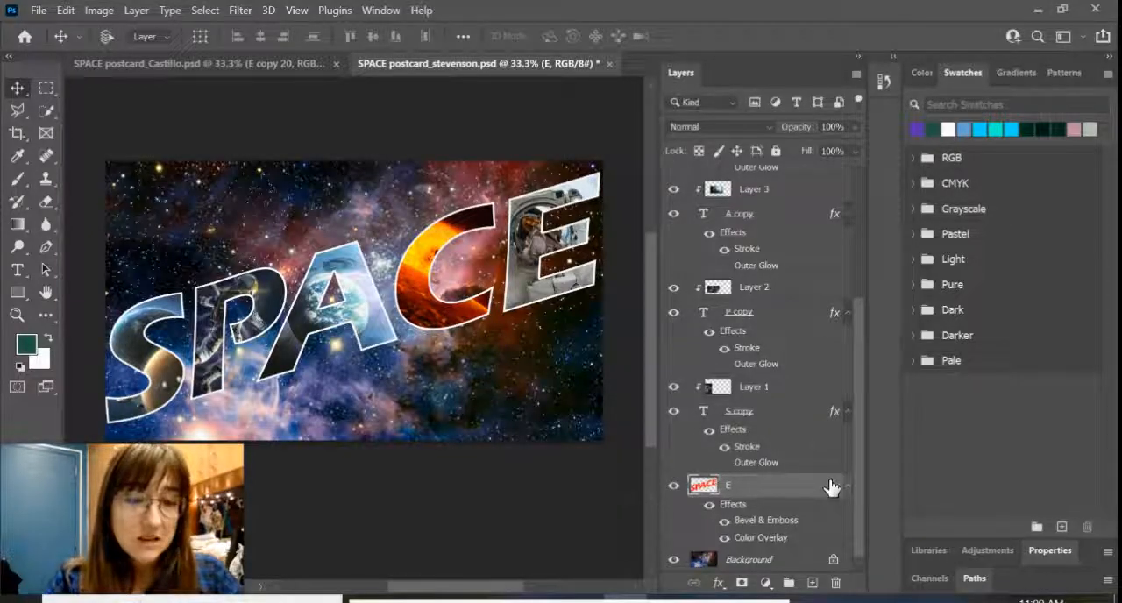
key("ctrl+t")
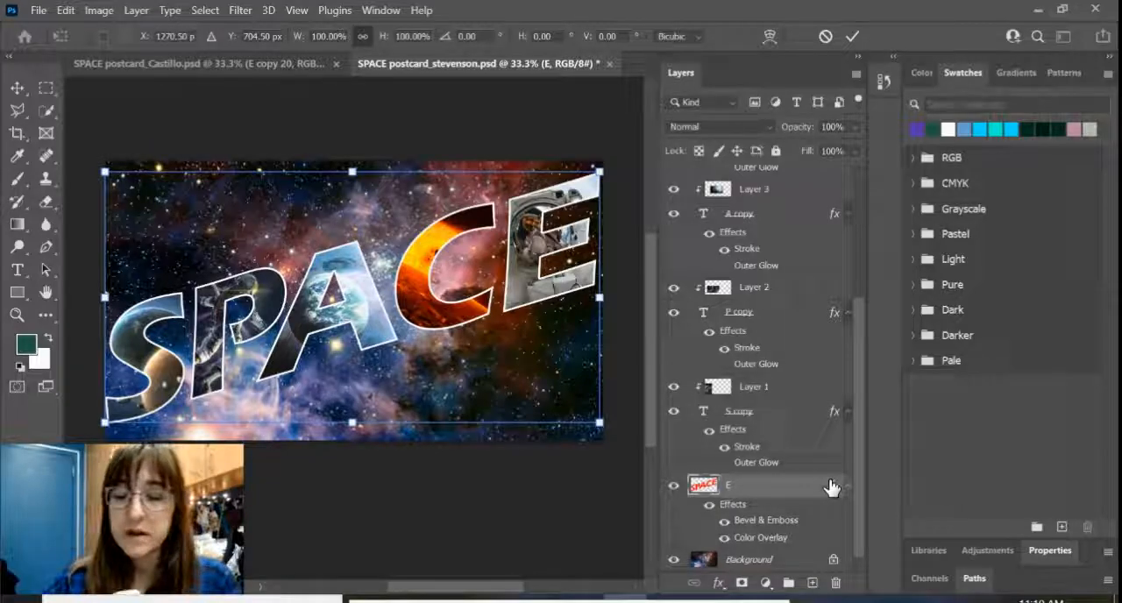
key("Left")
key("Left")
key("Left")
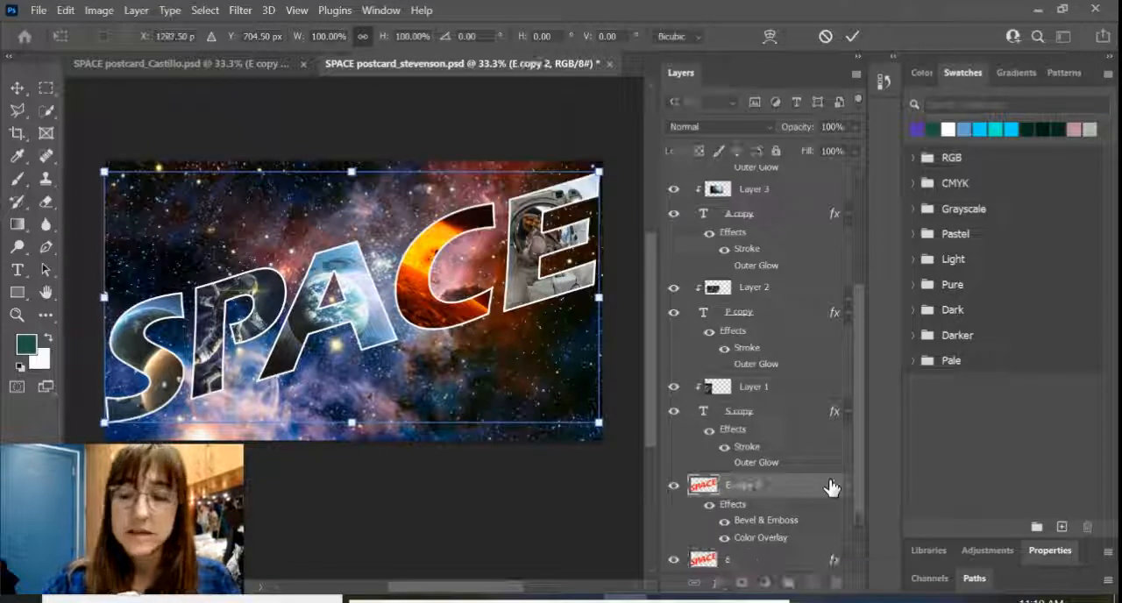
key("Up")
key("Up")
key("Up")
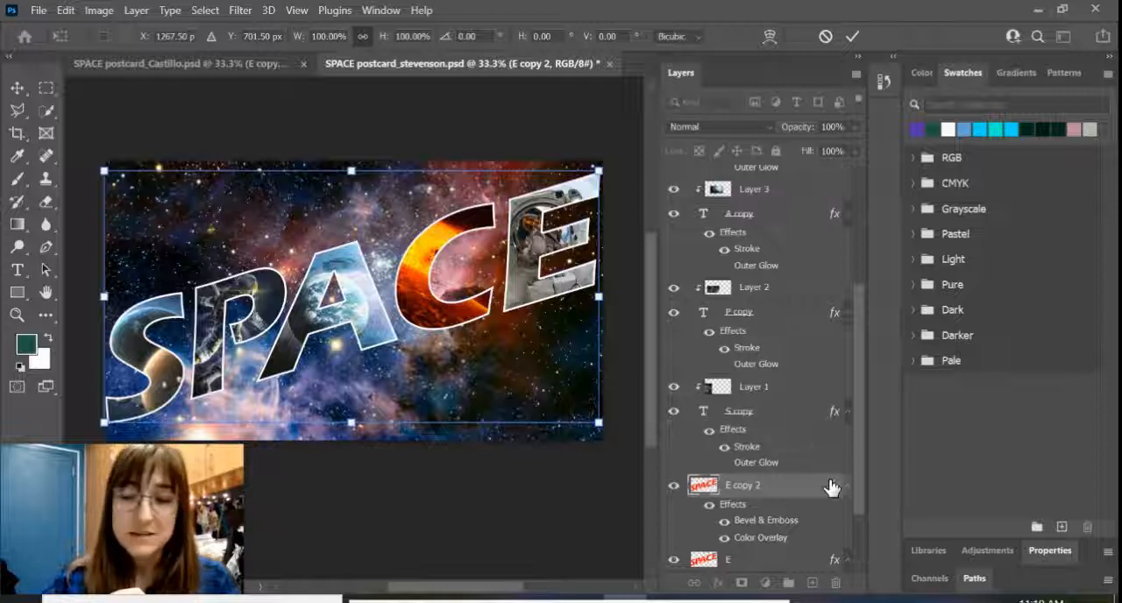
key("Return")
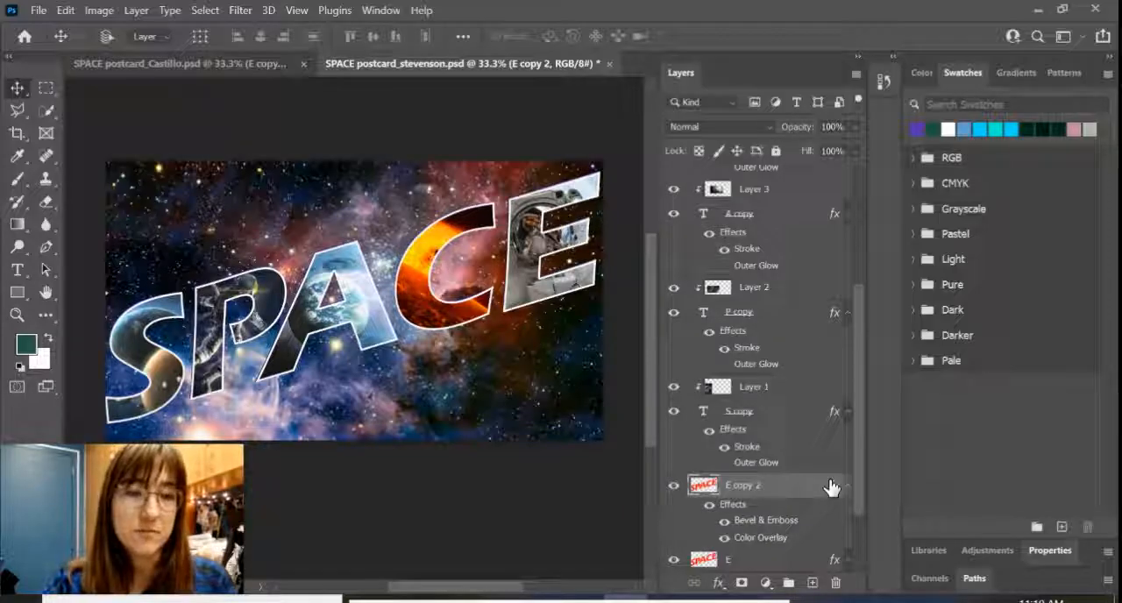
Step: Repeat the transformed duplication of the merged SPACE layer until the purple extrusion is about 20 layers deep
key("ctrl+j")
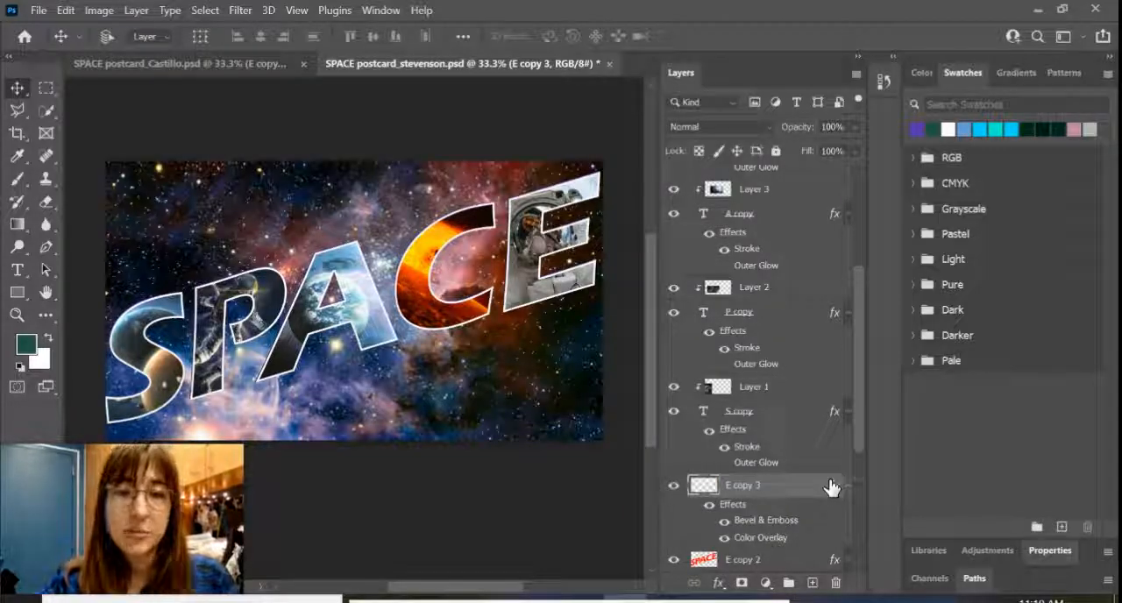
key("ctrl+j")
key("ctrl+j")
key("ctrl+j")
key("ctrl+j")
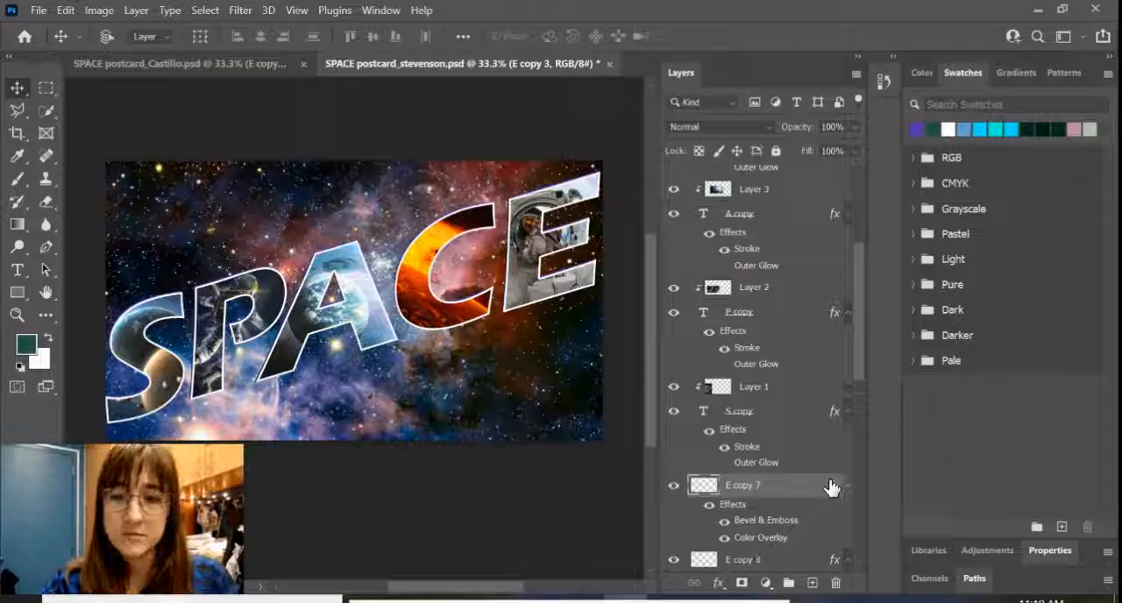
key("ctrl+j")
key("ctrl+j")
key("ctrl+j")
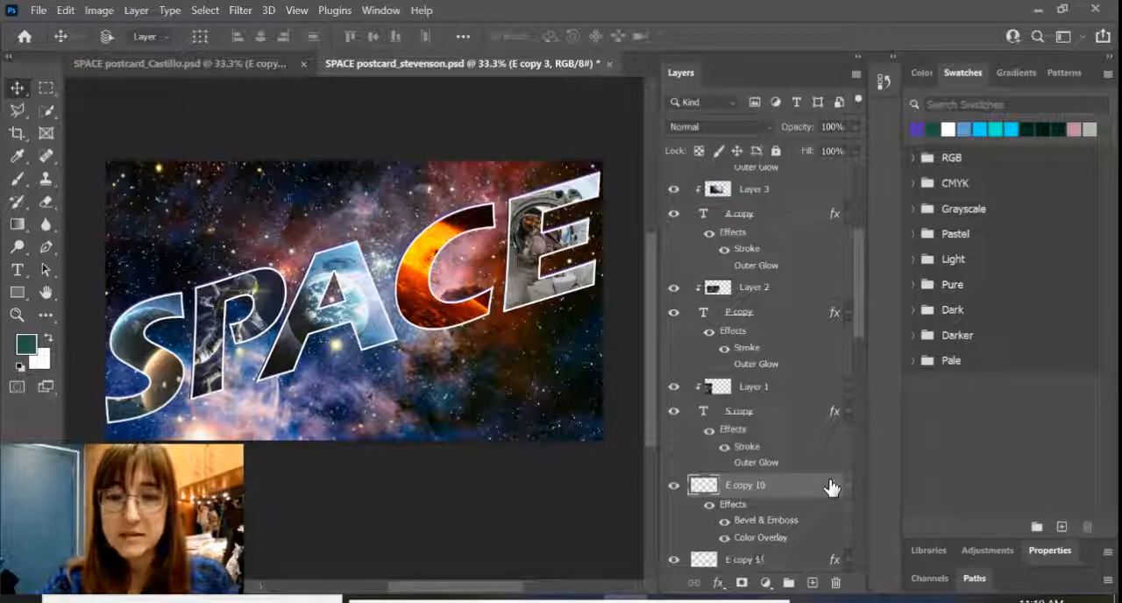
key("ctrl+j")
key("ctrl+j")
key("ctrl+j")
key("ctrl+j")
key("ctrl+j")
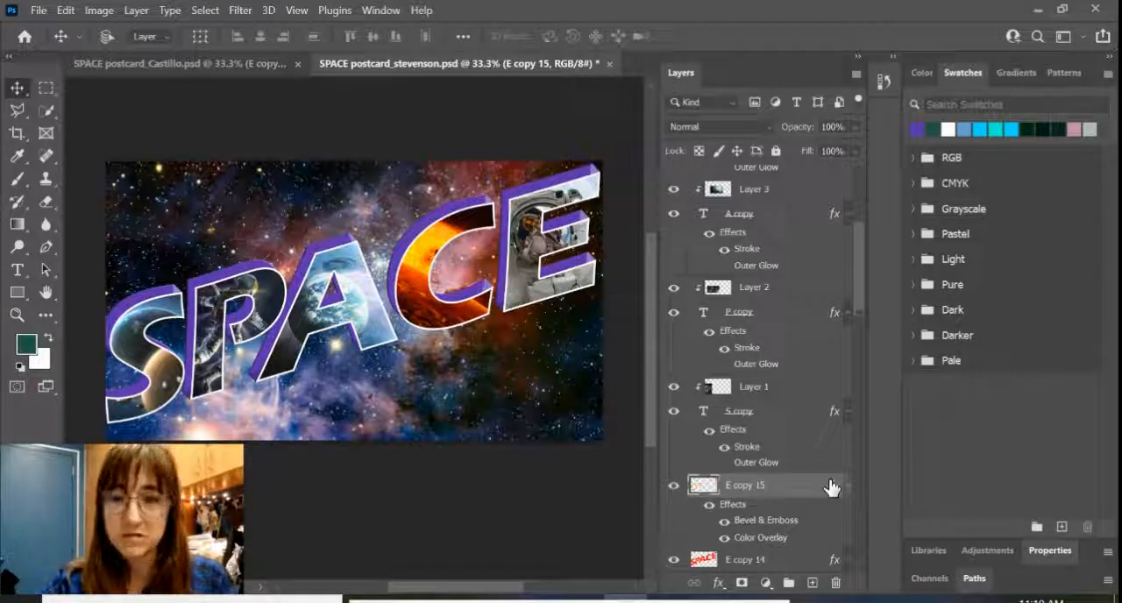
key("alt+Up")
key("ctrl+j")
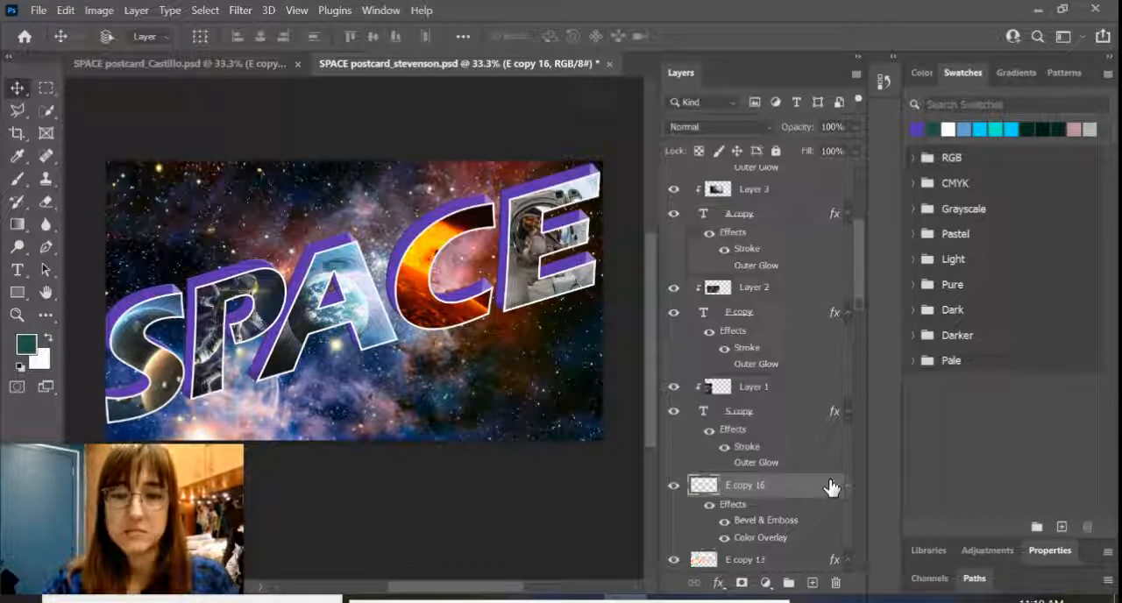
key("alt+Up")
key("alt+Left")
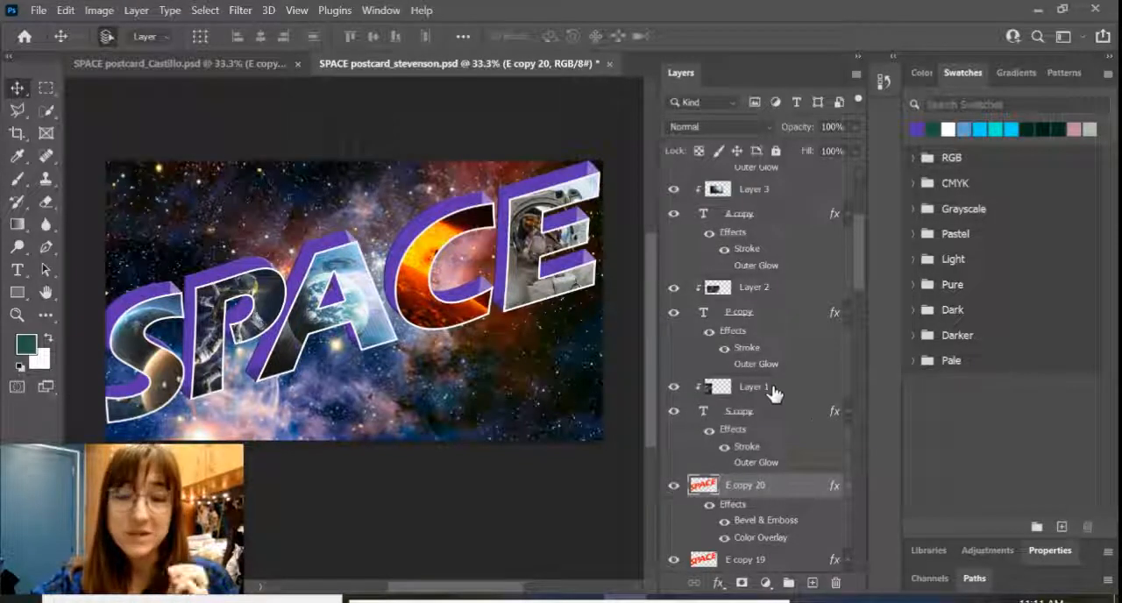
Step: Merge all the stacked purple SPACE layers above the Background into one layer and compare the lettering with it hidden and shown
scroll(777, 392, "down", 3)
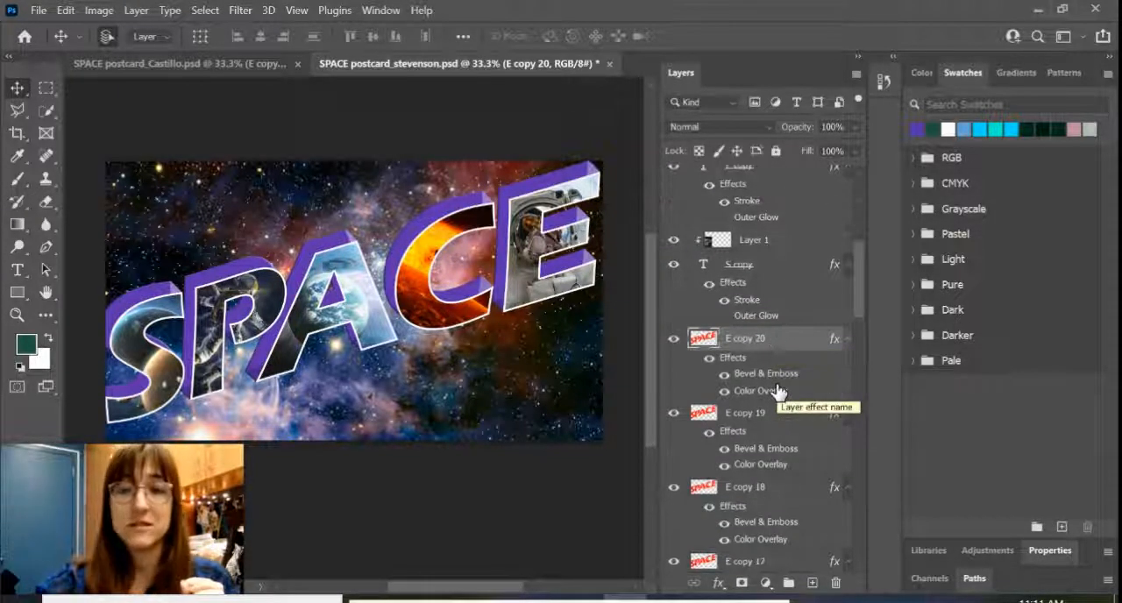
scroll(777, 390, "down", 15)
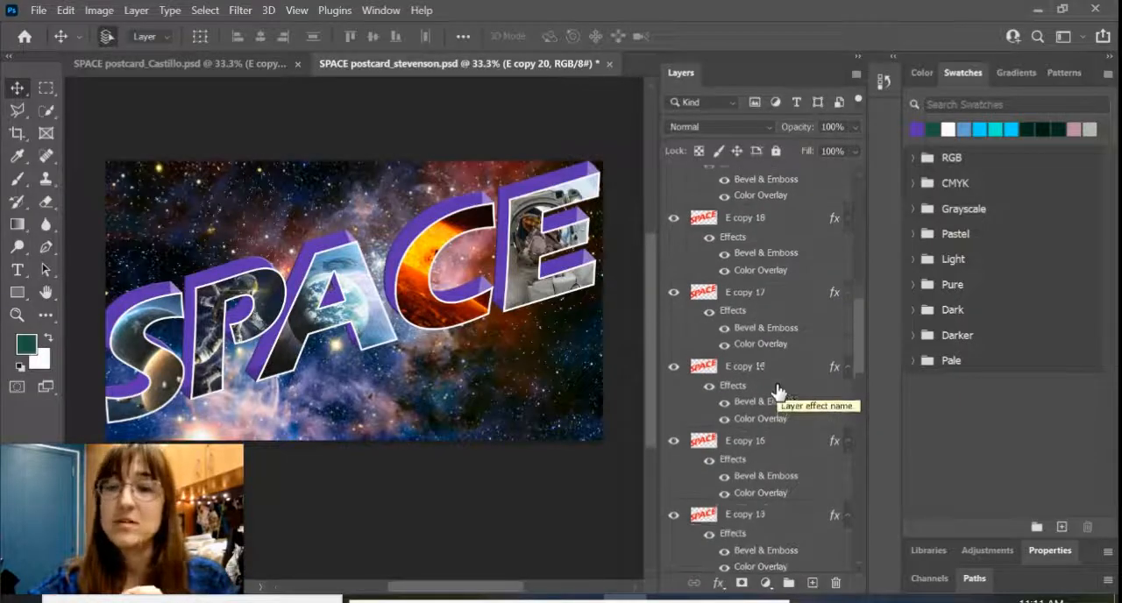
scroll(776, 386, "up", 3)
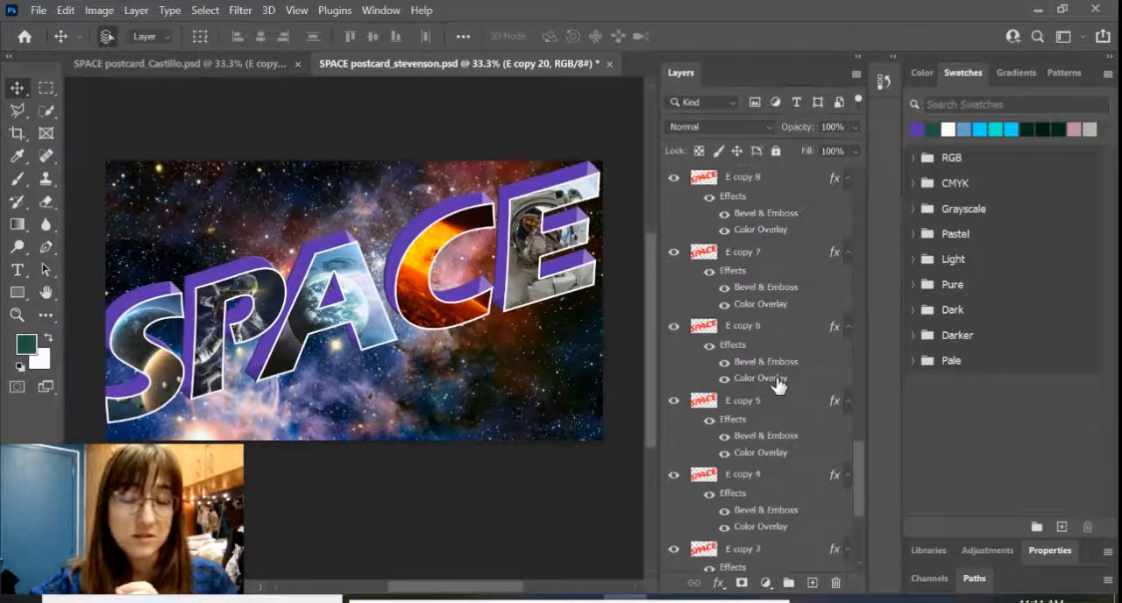
scroll(777, 386, "up", 15)
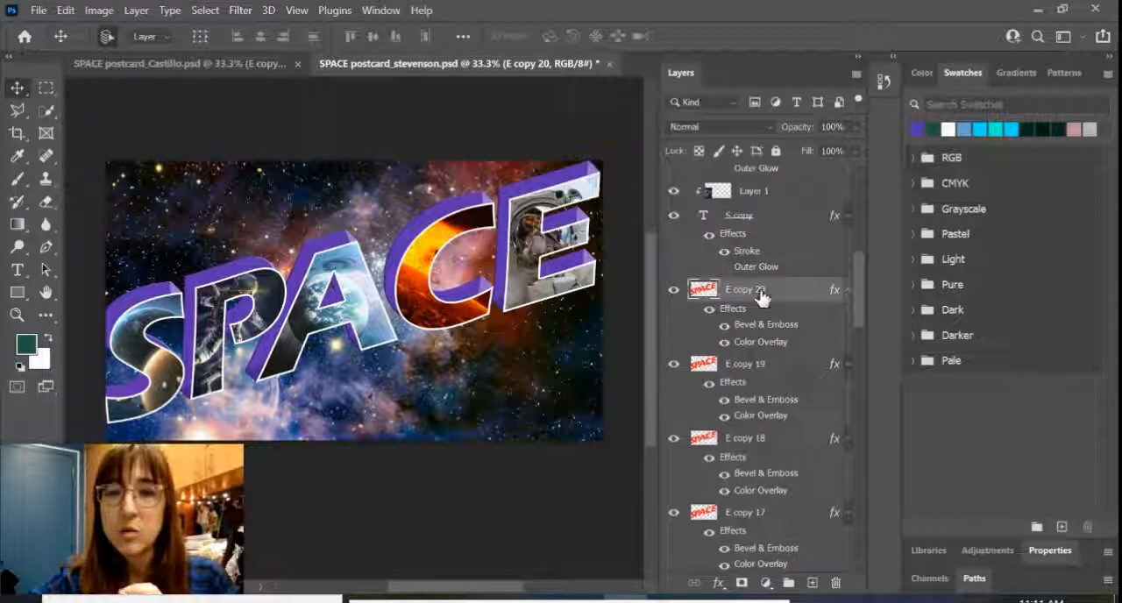
scroll(768, 389, "down", 5)
scroll(768, 389, "down", 15)
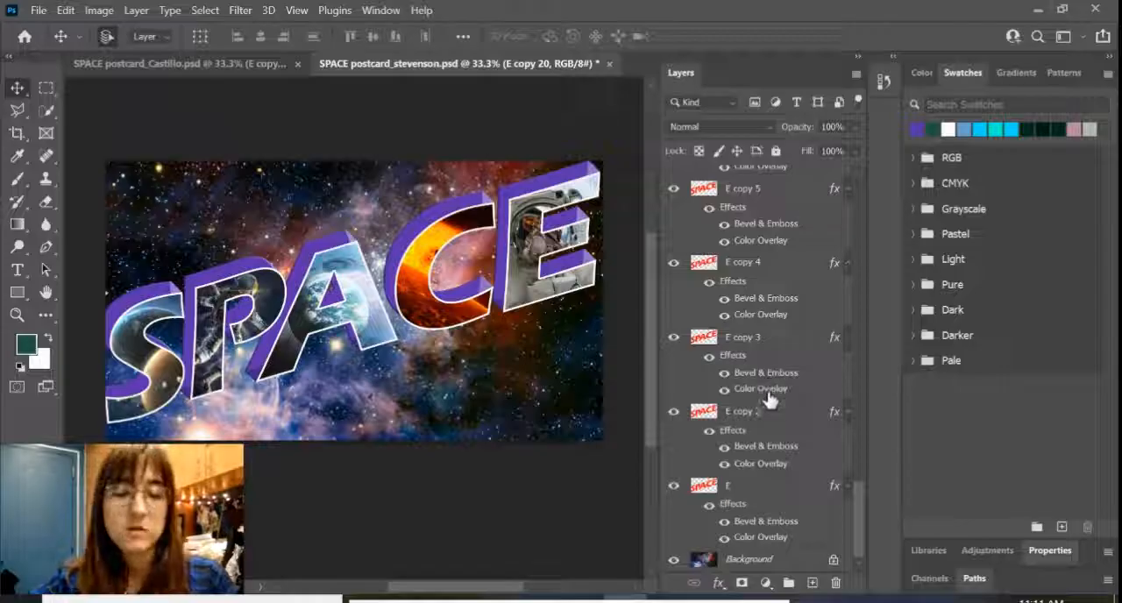
left_click(780, 494, "shift")
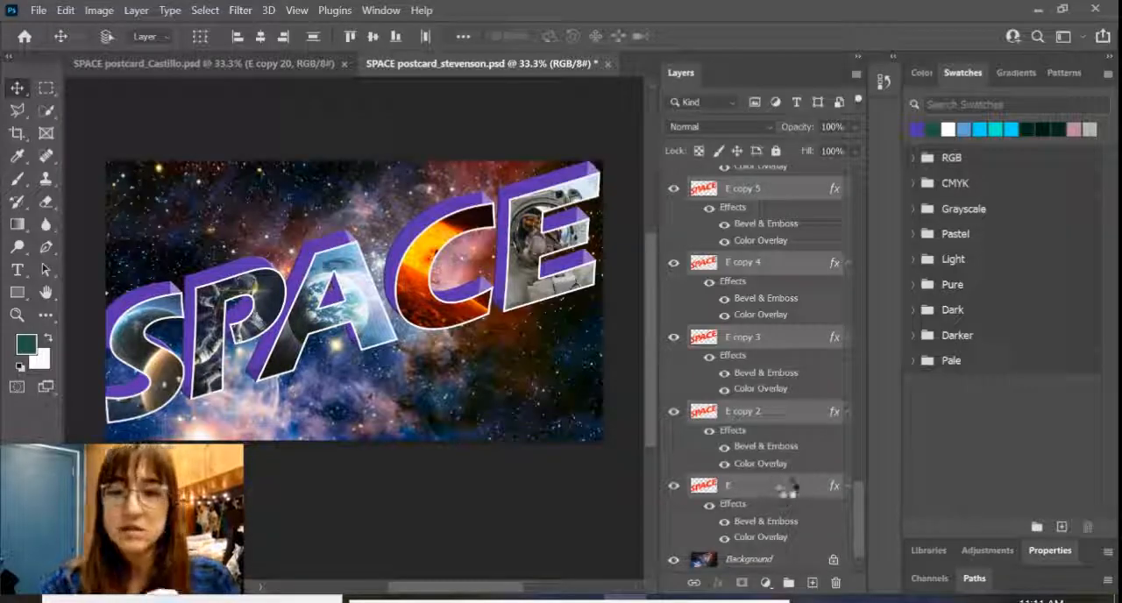
key("ctrl+e")
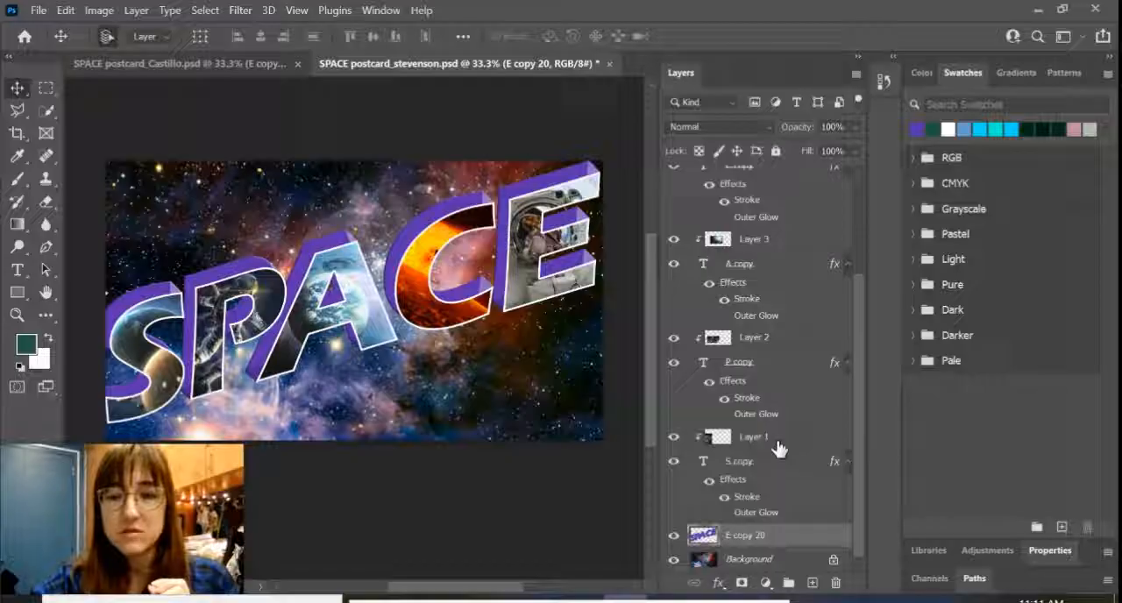
left_click(673, 535)
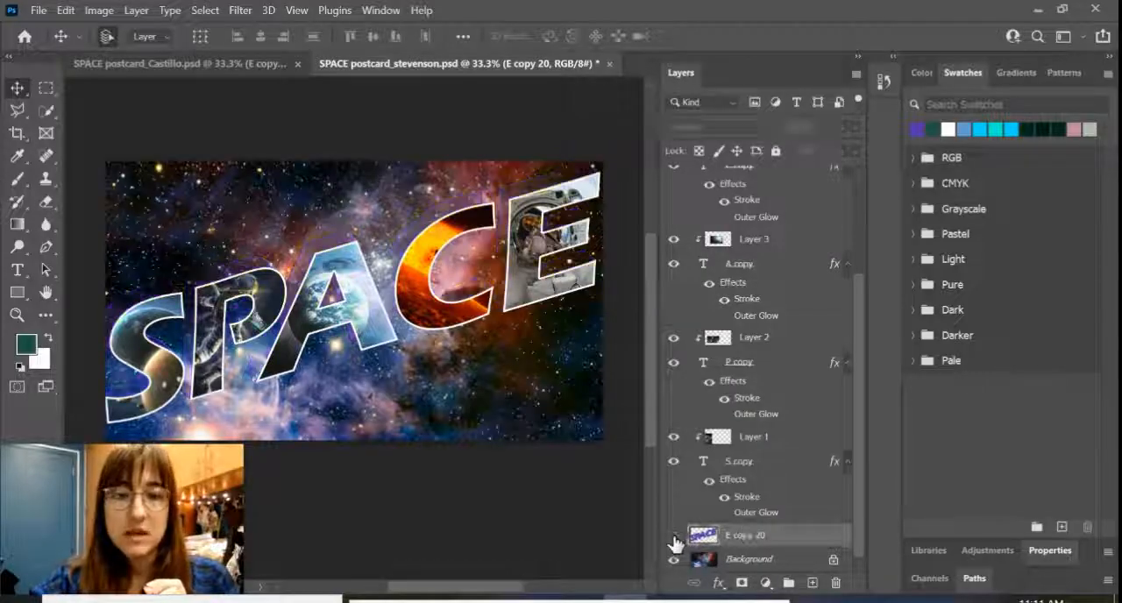
left_click(673, 535)
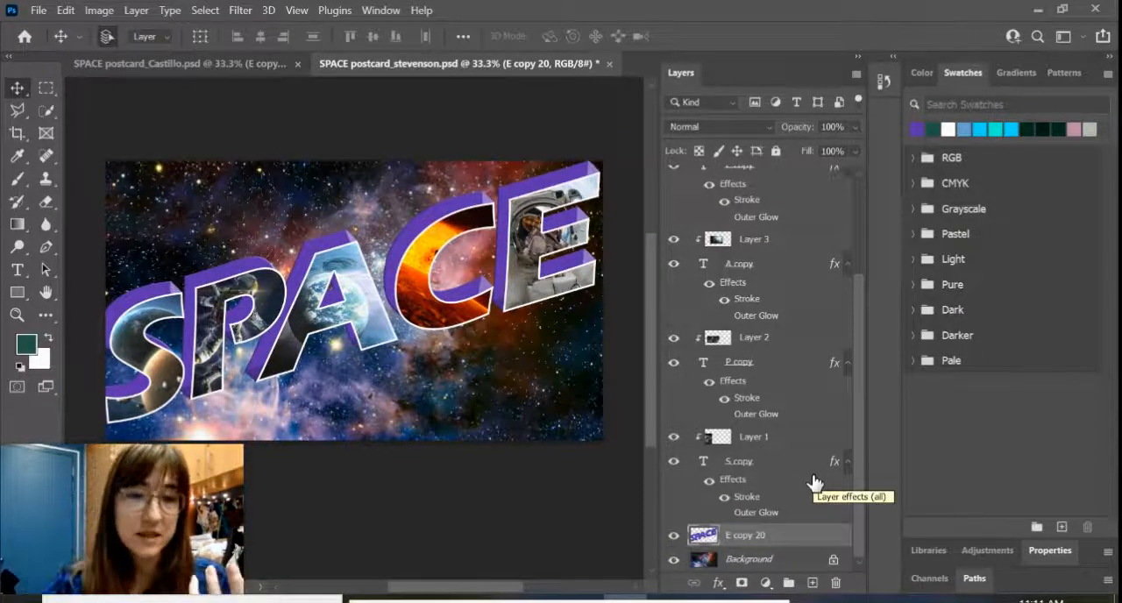
Step: Move the S text layer together with its clipped picture, Layer 1, up and left onto the front face of the extrusion
left_click(768, 471)
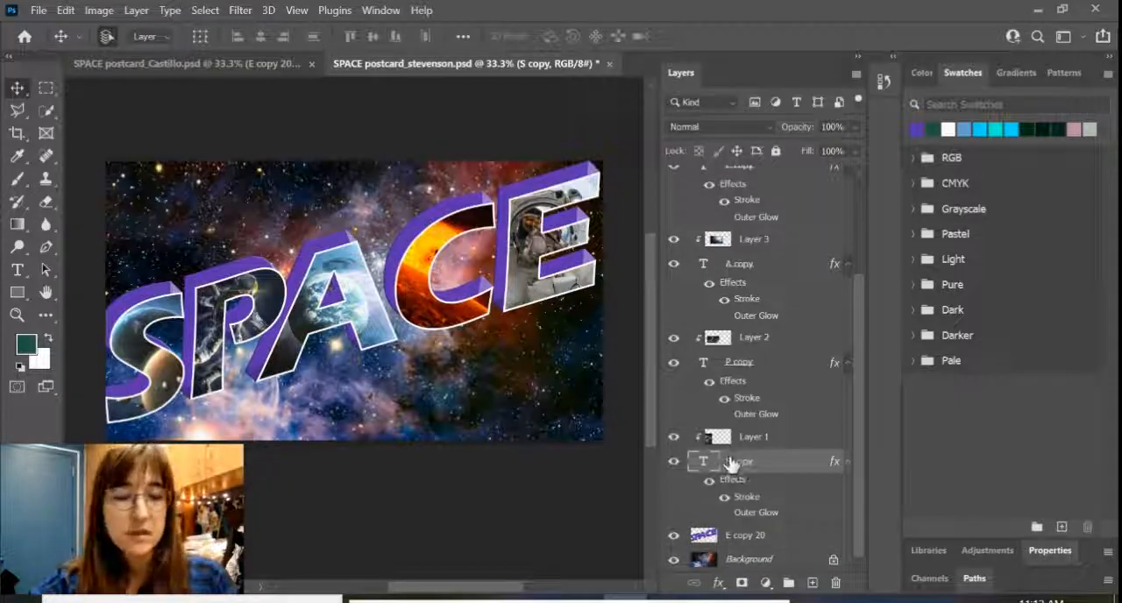
left_click(773, 438, "shift")
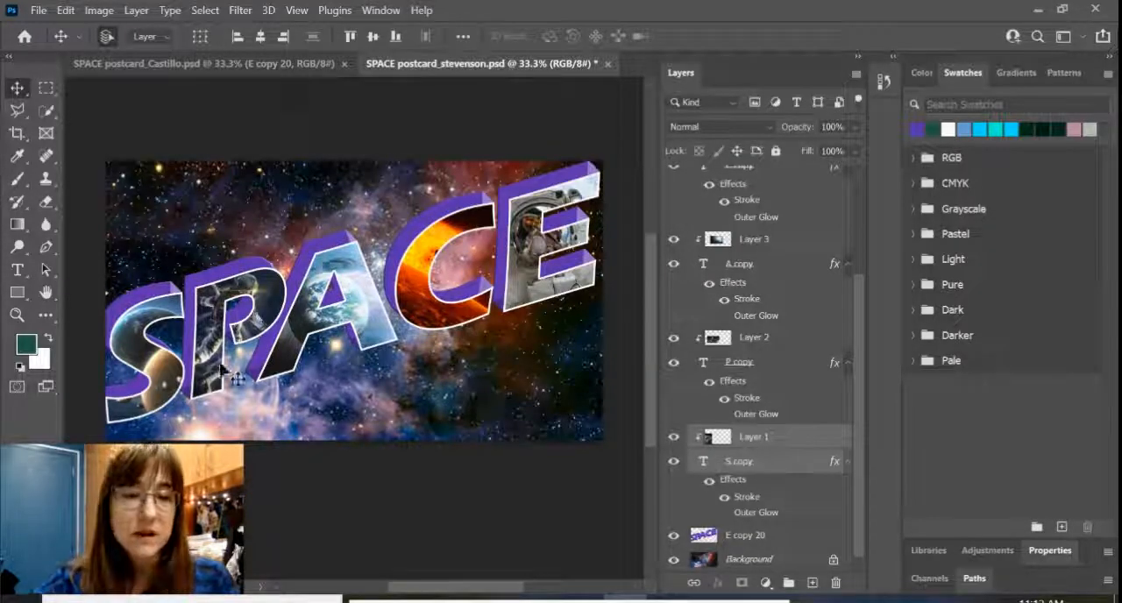
mouse_move(179, 382)
left_mouse_down()
mouse_move(160, 362)
mouse_move(162, 372)
left_mouse_up()
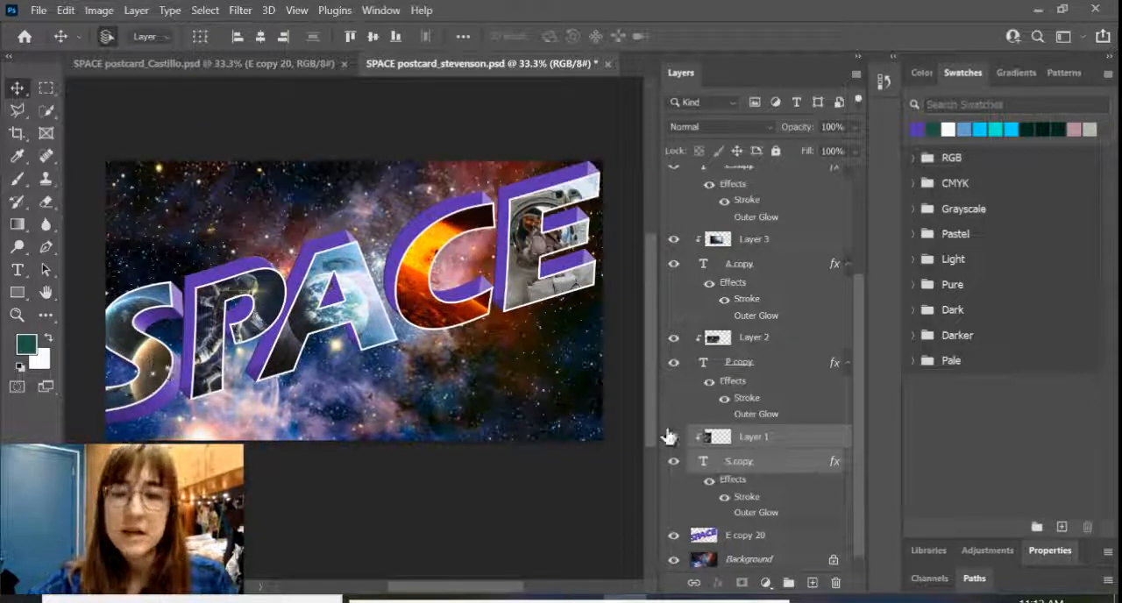
Step: Move the P, A, C and E letters with their clipped pictures up and left to align with the extrusion's front face
left_click(778, 371)
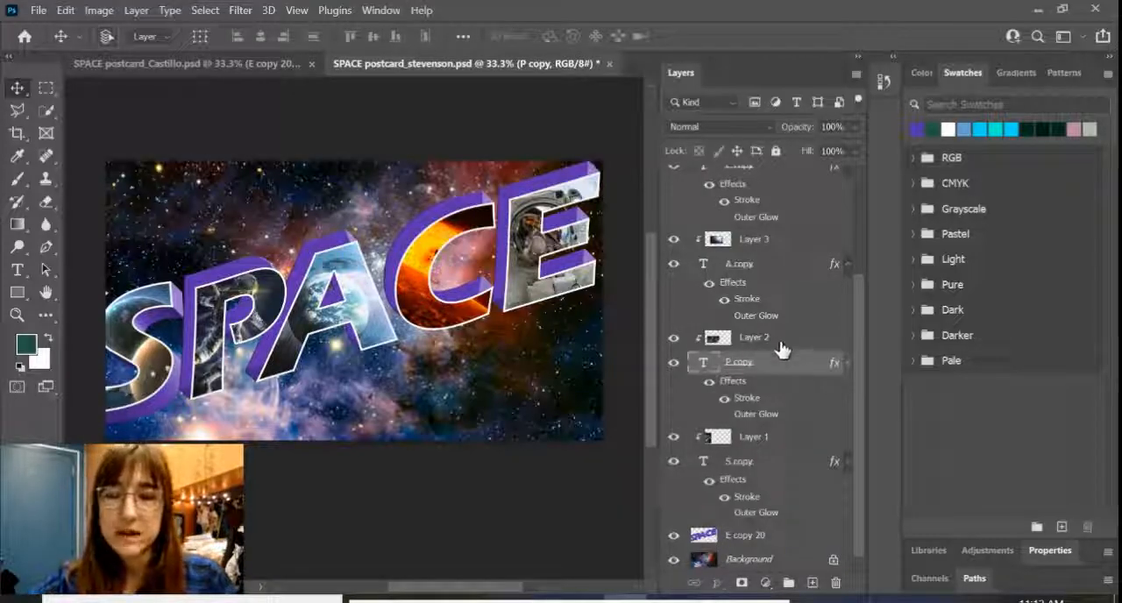
left_click(779, 347, "ctrl")
left_click_drag(287, 307, 262, 289)
key("ctrl+z")
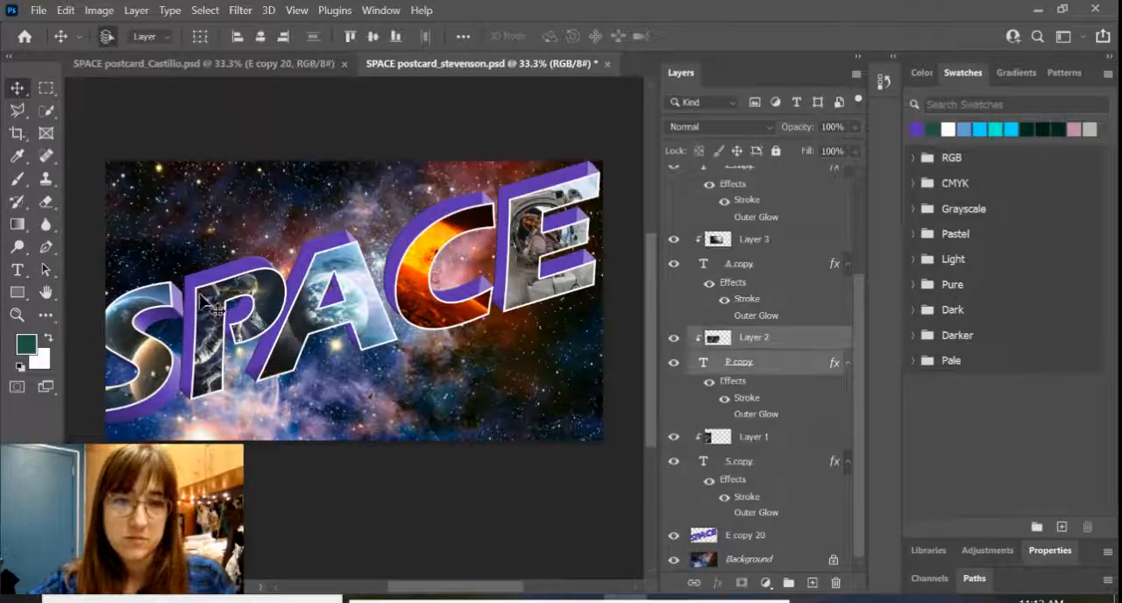
left_click_drag(185, 292, 192, 290)
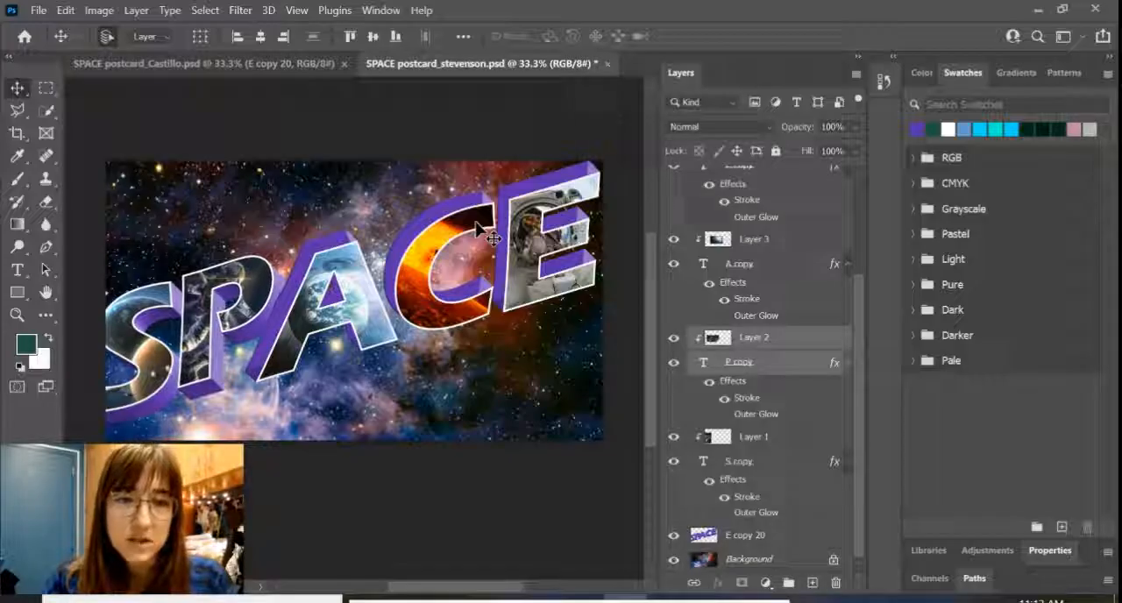
left_click_drag(493, 237, 558, 230)
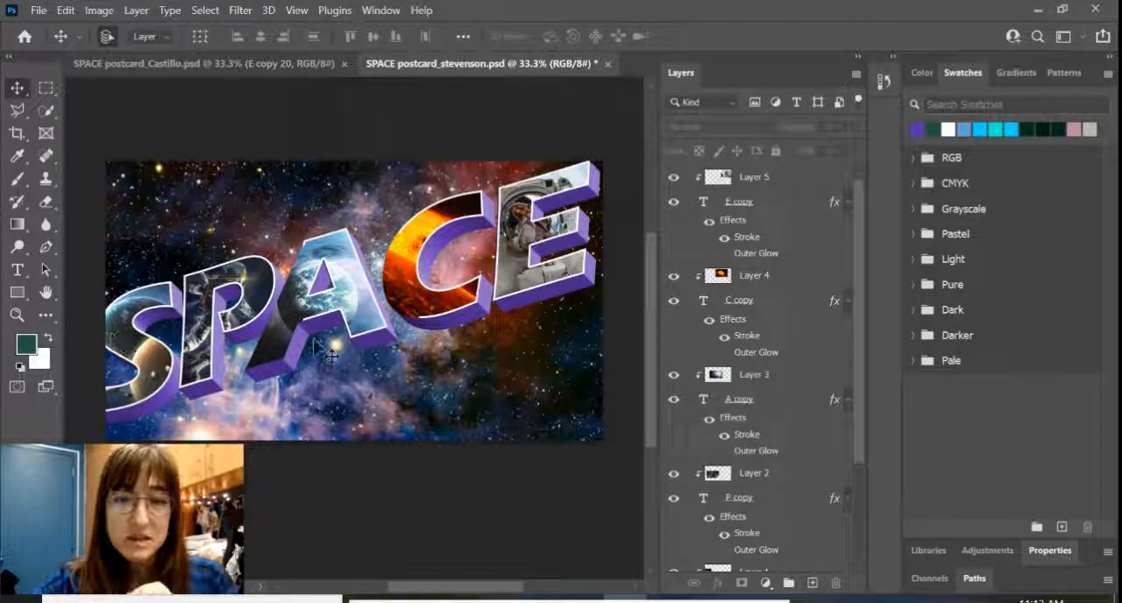
Step: Scale all letter, picture and extrusion layers together to 97.04% and reposition them so the whole SPACE word fits inside the postcard
left_click(777, 180)
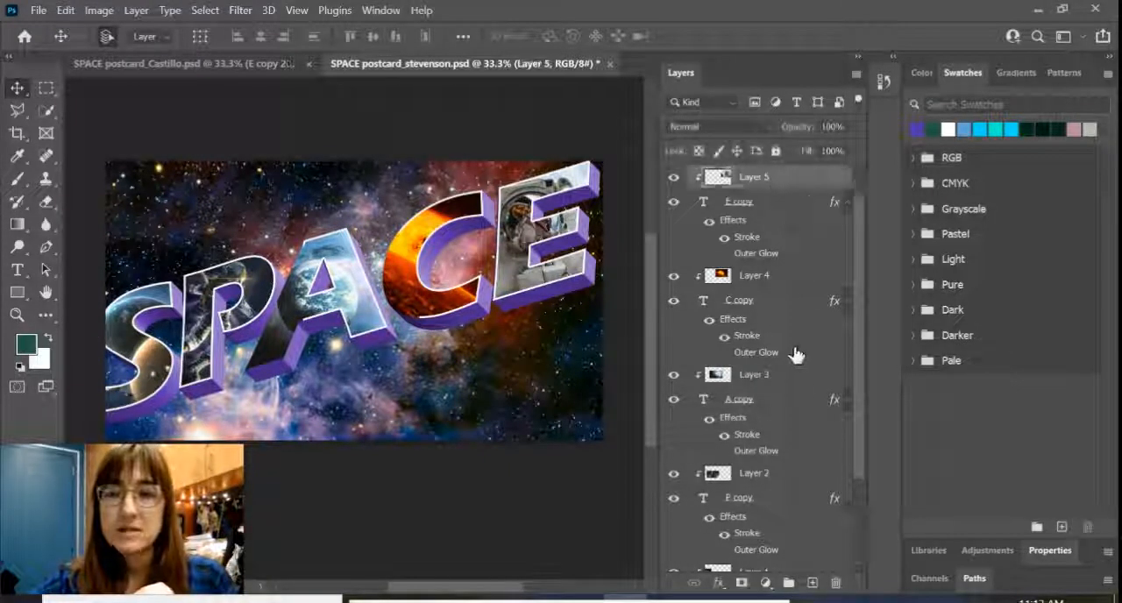
scroll(794, 351, "down", 3)
scroll(794, 413, "up", 3)
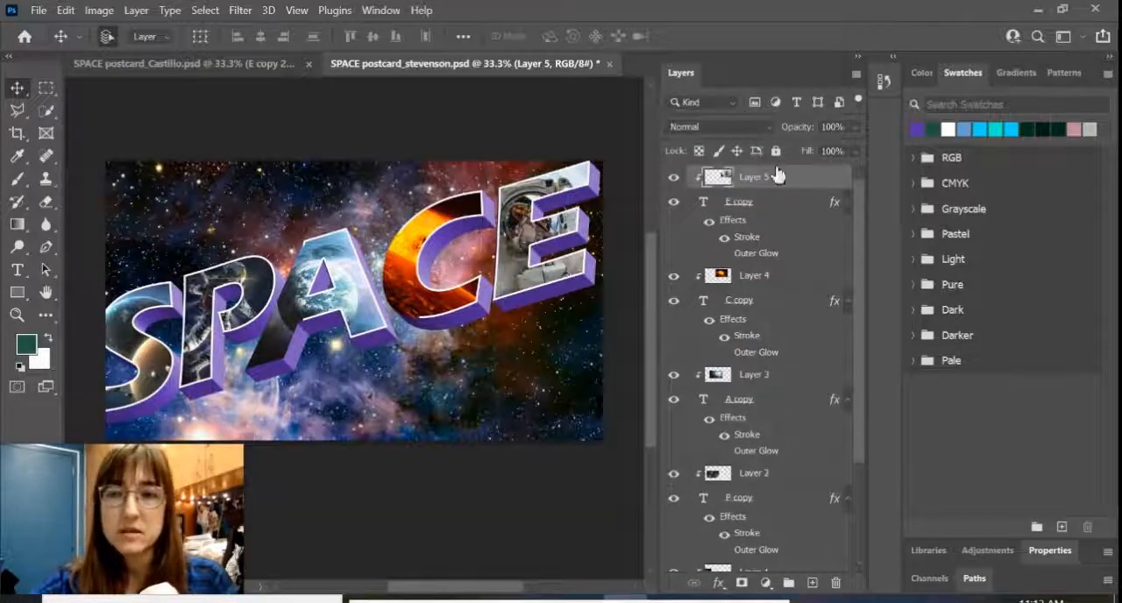
scroll(795, 383, "down", 3)
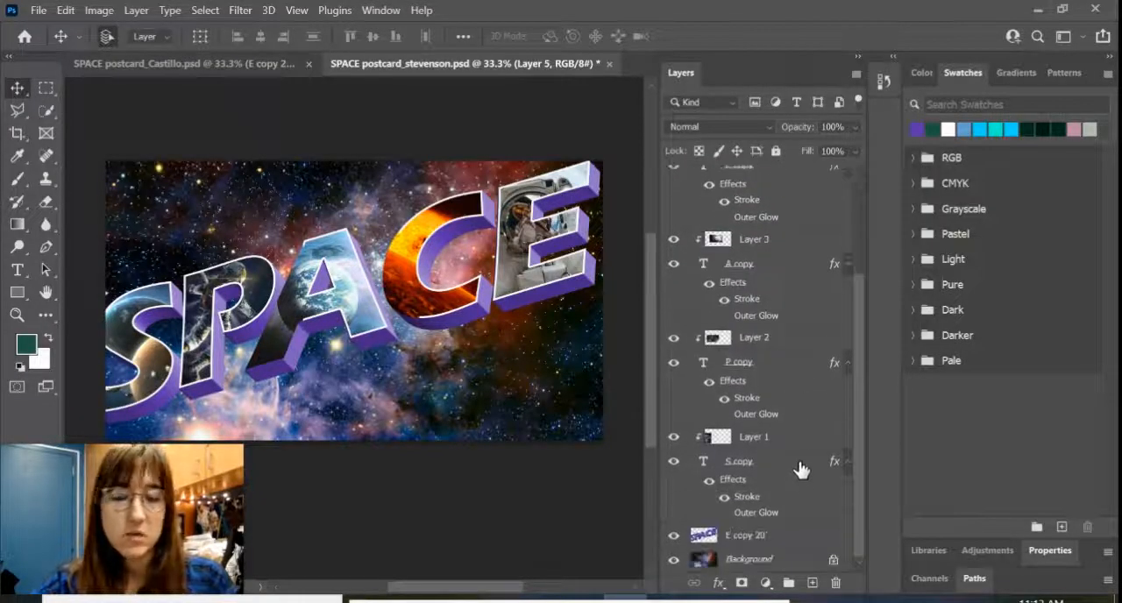
left_click(763, 536, "shift")
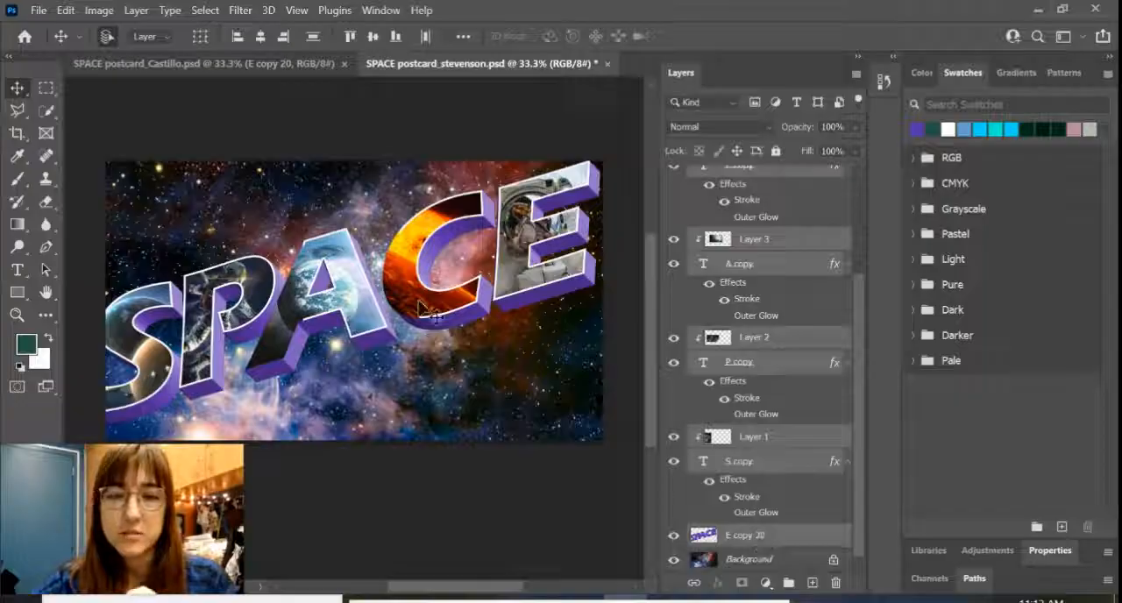
left_click_drag(323, 300, 360, 299)
key("ctrl+t")
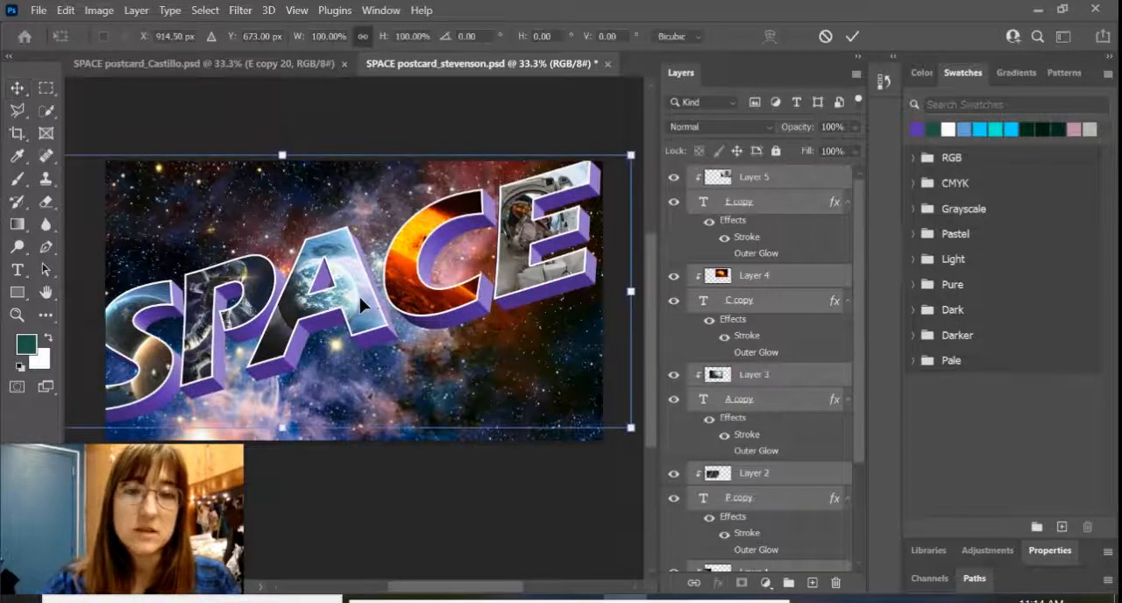
left_click_drag(631, 155, 614, 161)
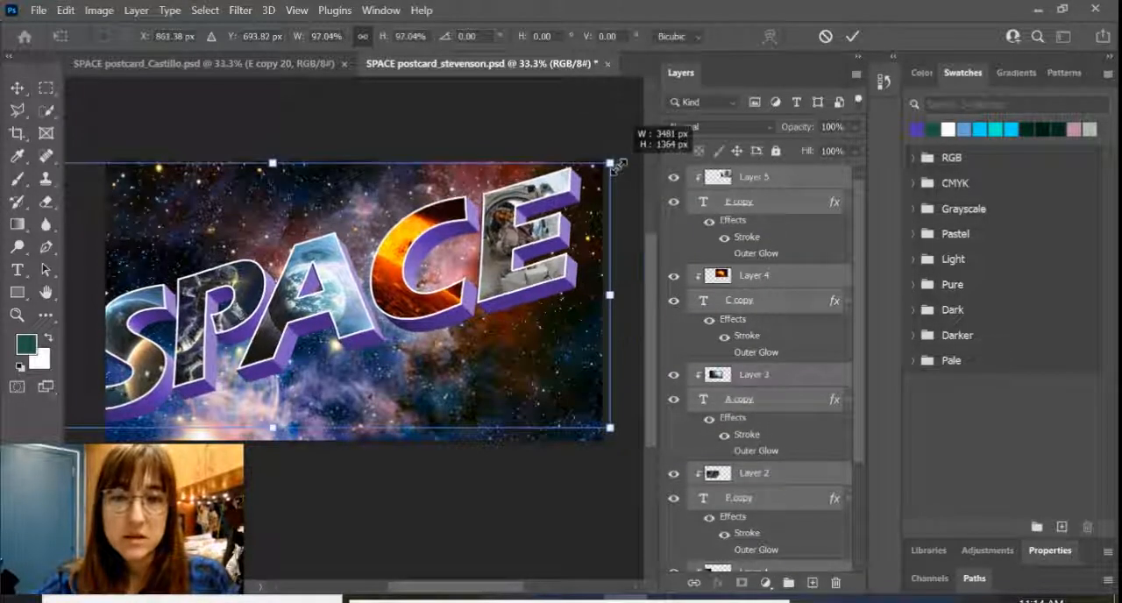
left_click_drag(535, 245, 554, 233)
key("shift+Right")
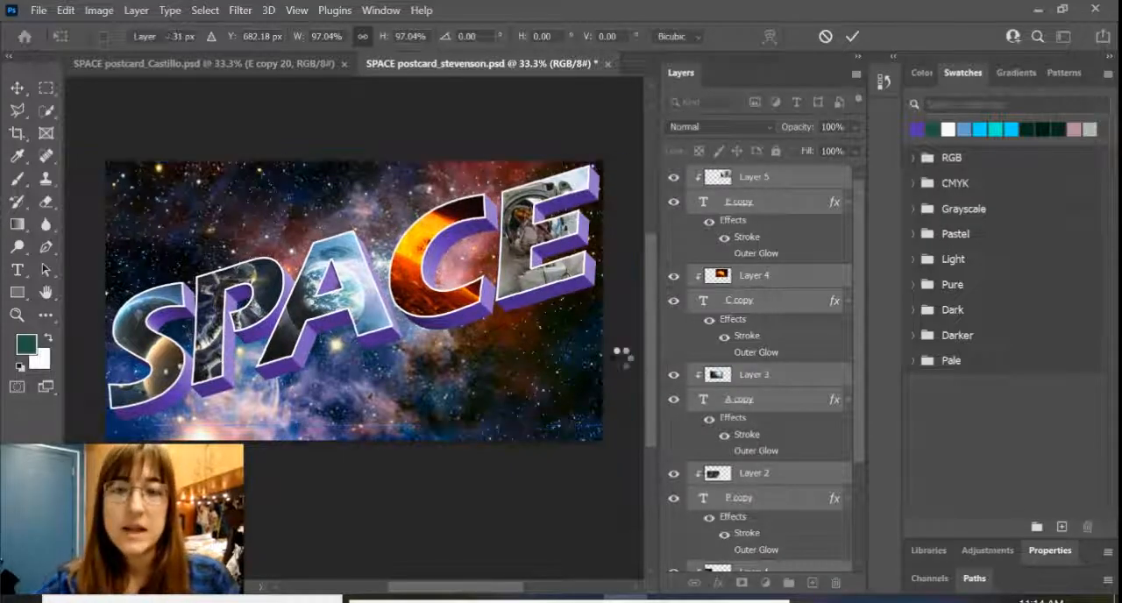
key("Return")
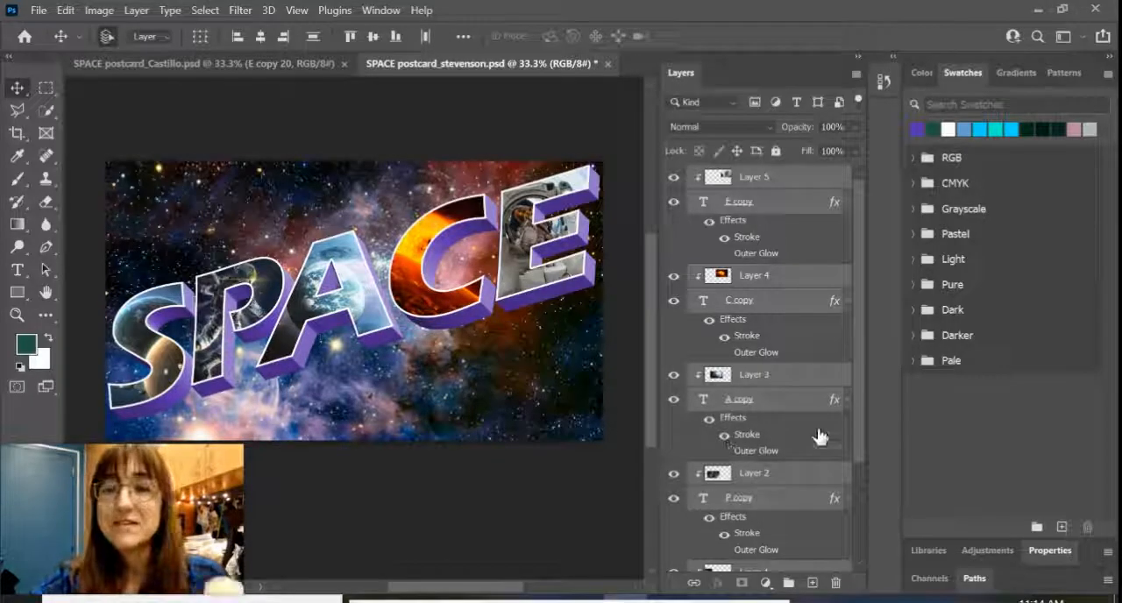
Step: Add a drop shadow to the S text layer with 60% opacity, 135° angle, 40 px distance and 100 px size
left_click(766, 411)
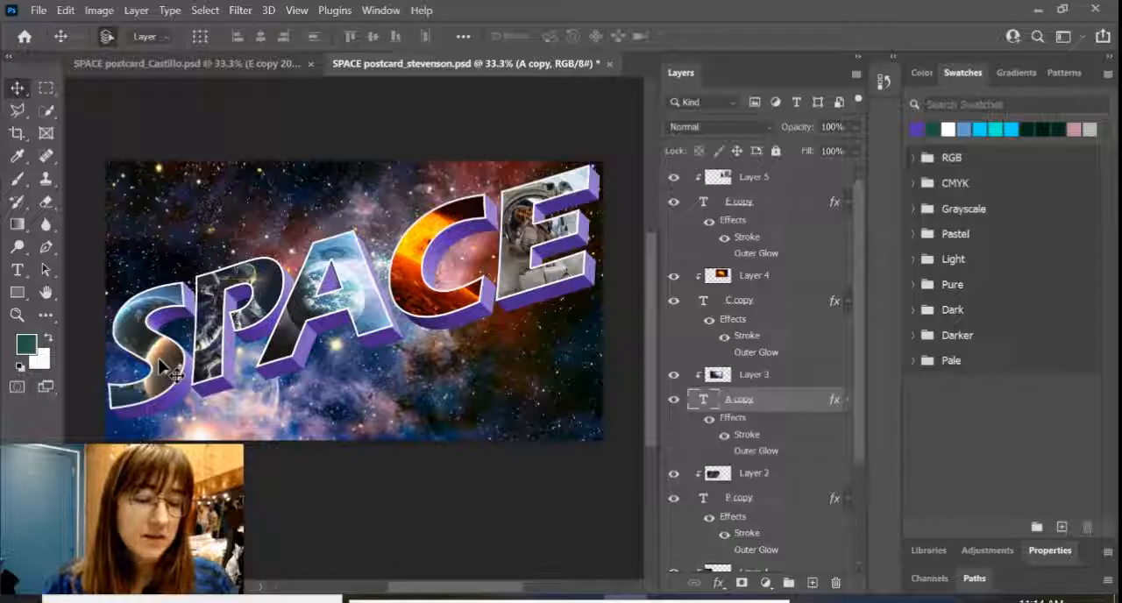
scroll(768, 434, "down", 5)
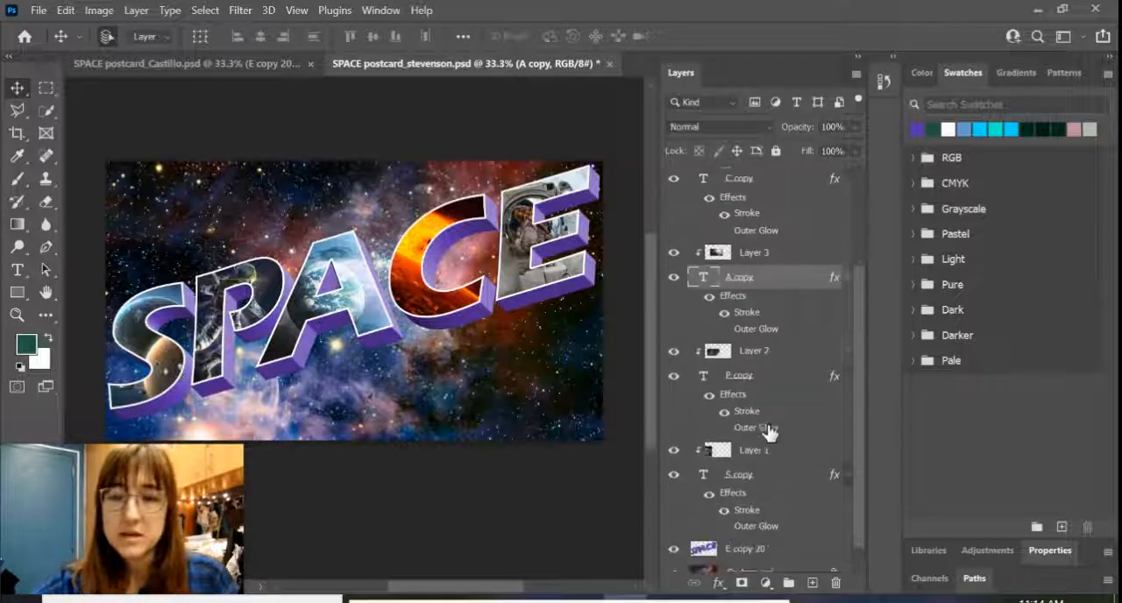
left_click(752, 461)
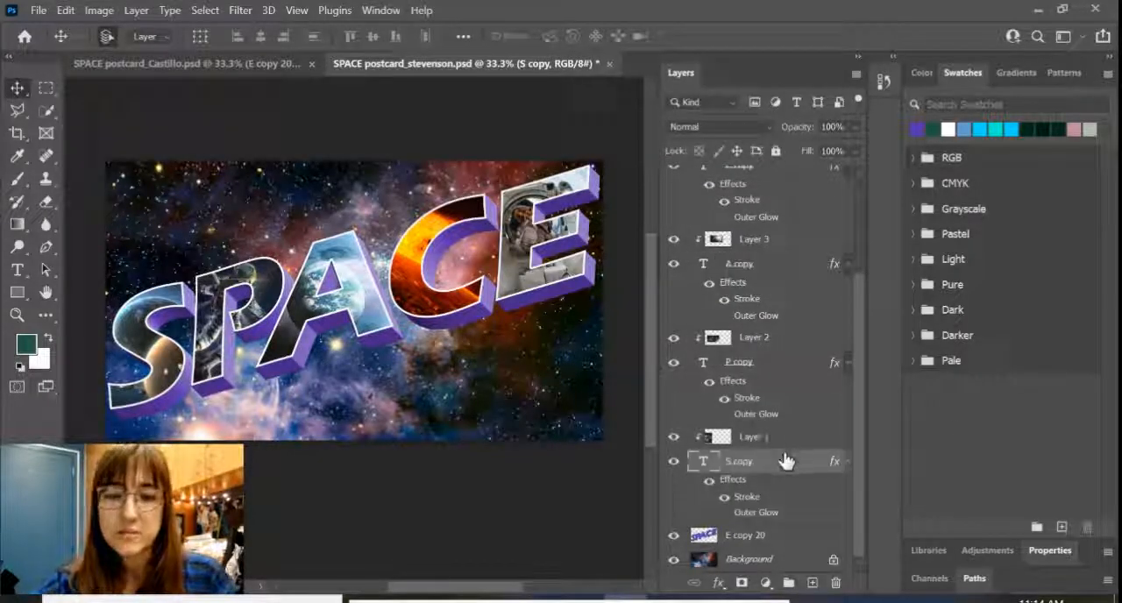
left_click(718, 583)
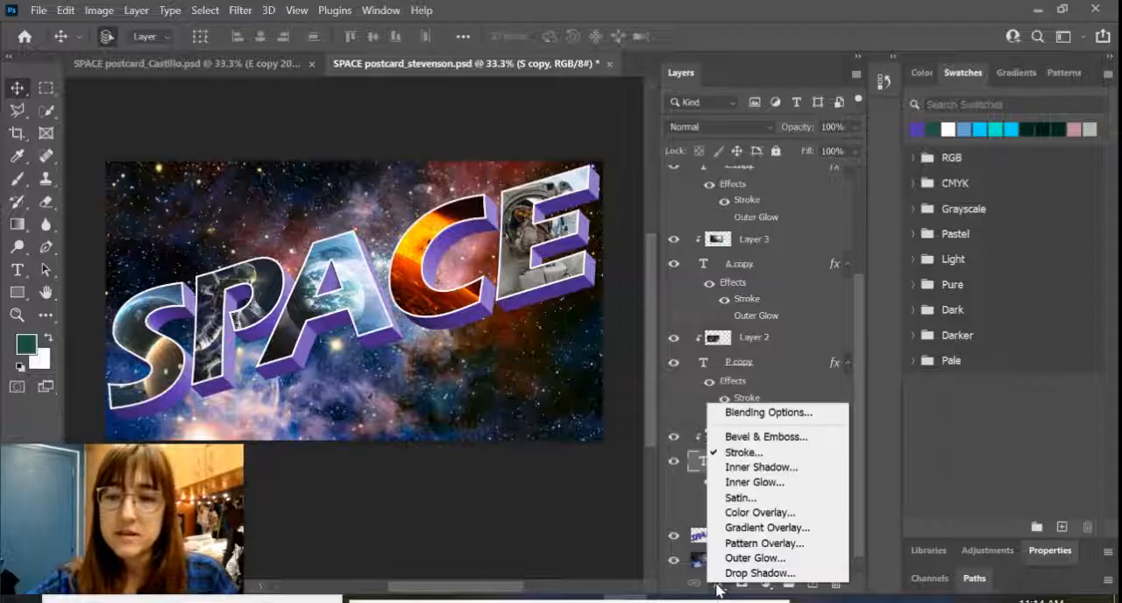
left_click(760, 573)
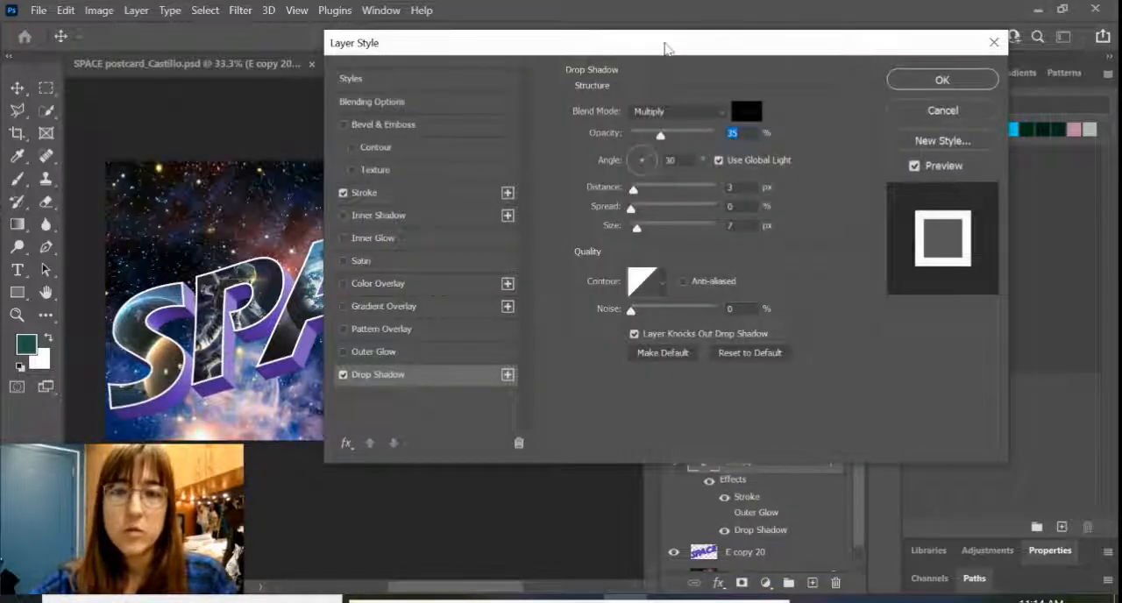
left_click_drag(665, 48, 722, 47)
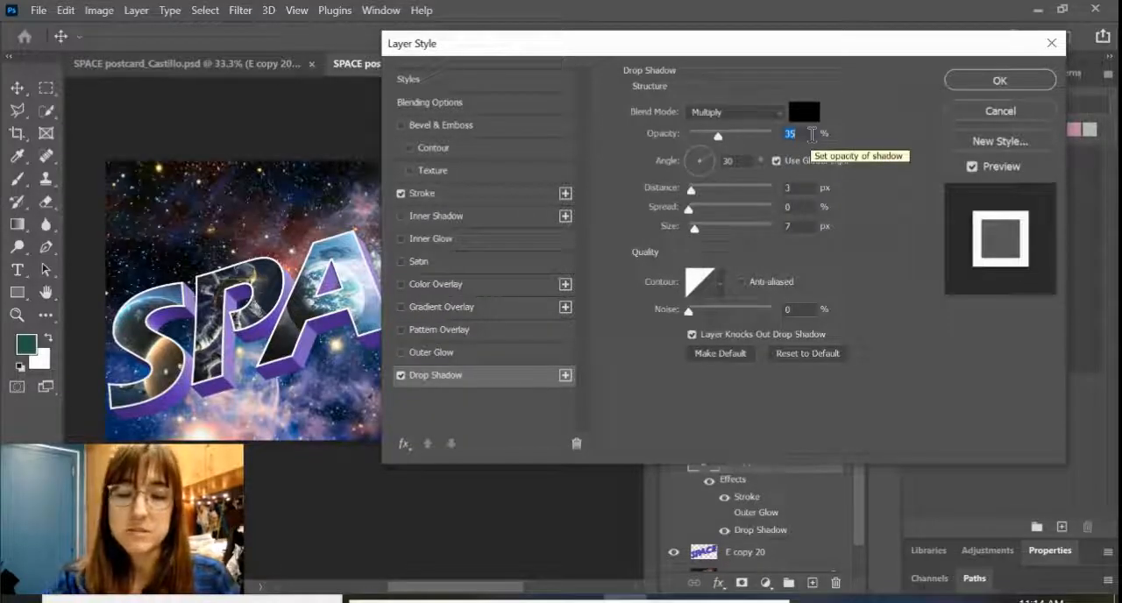
type("69")
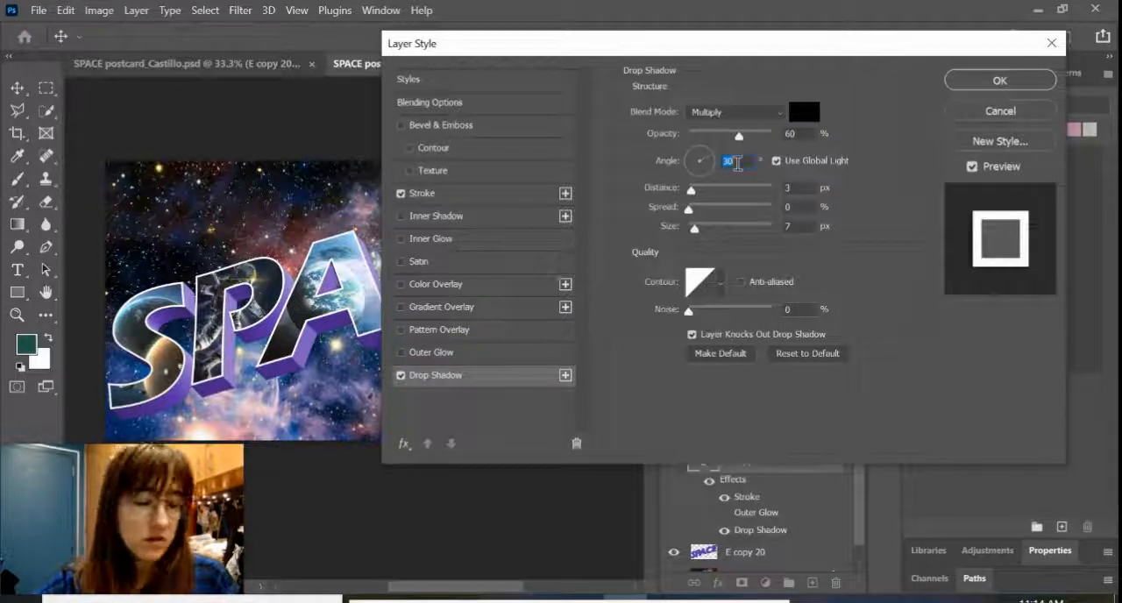
type("30")
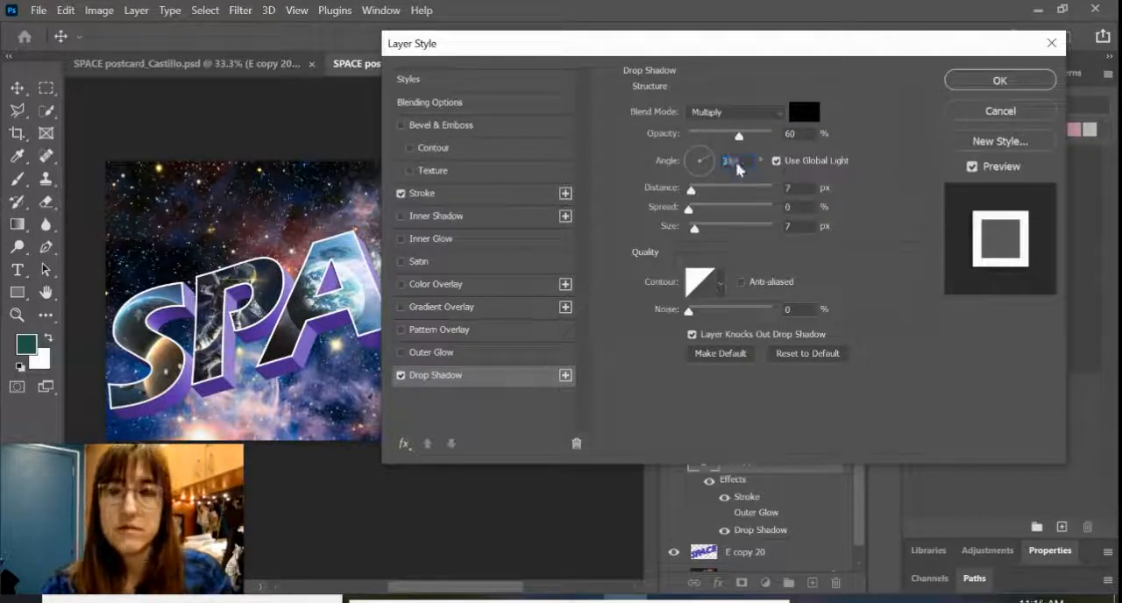
type("135")
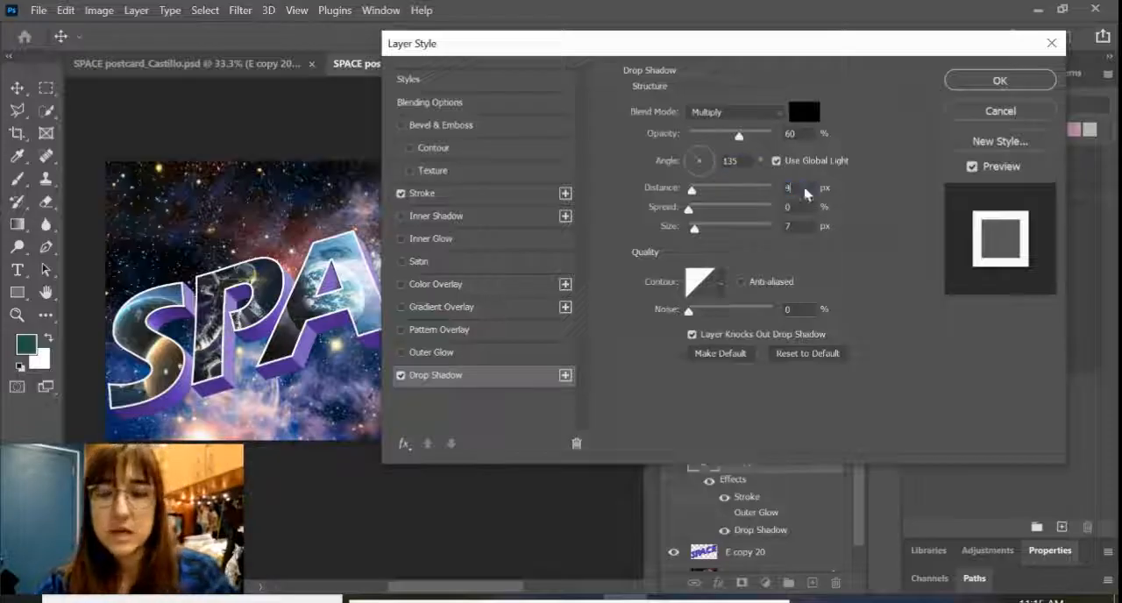
type("40")
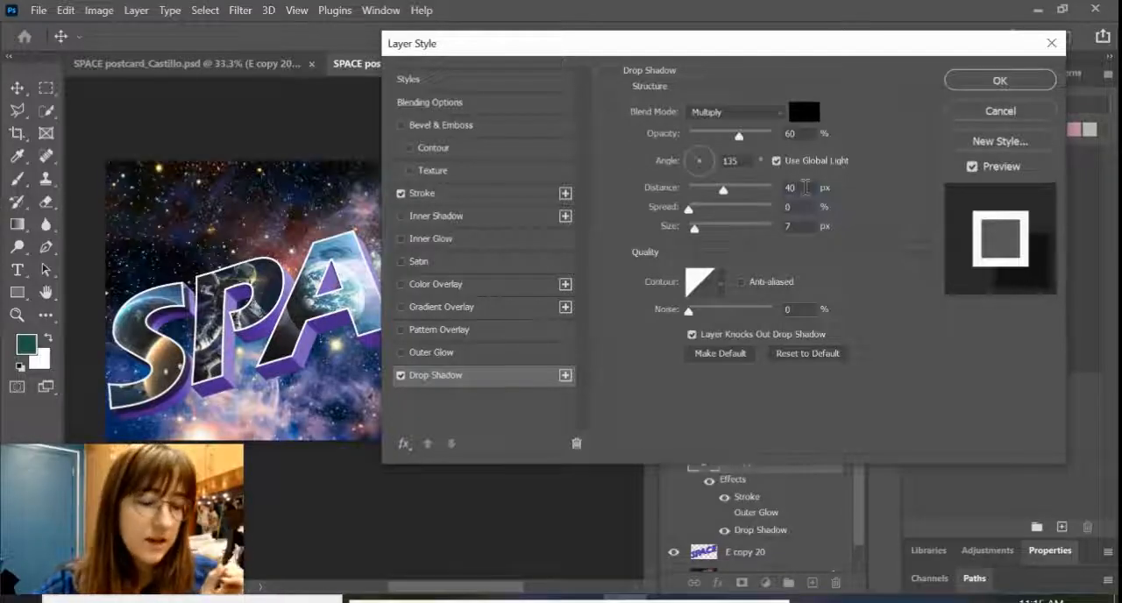
type("100")
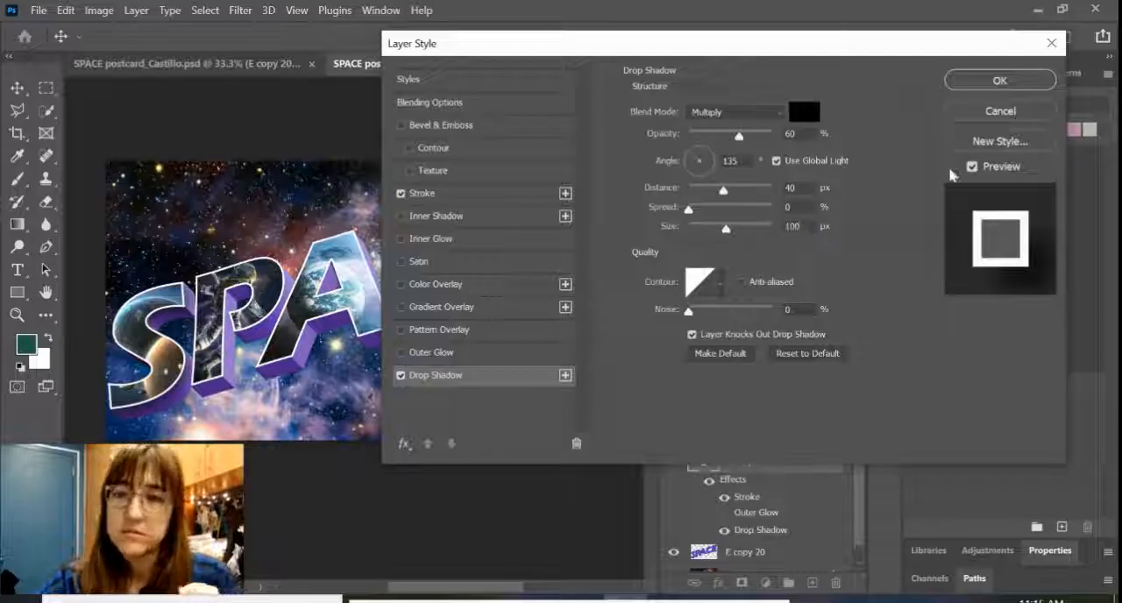
left_click(995, 80)
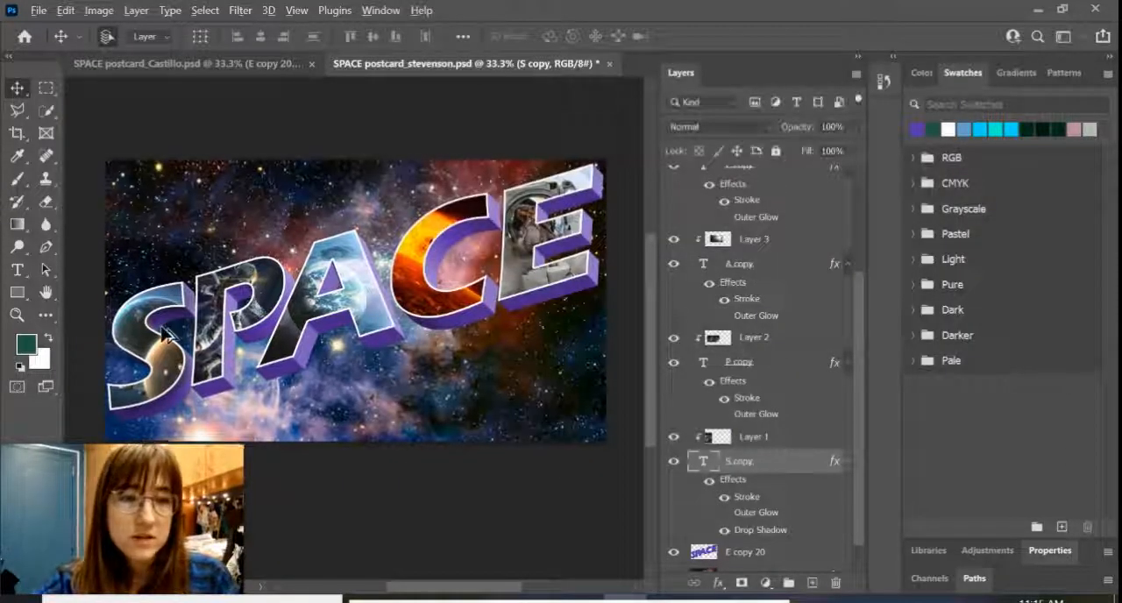
Step: Add a drop shadow to the P text layer with 60% opacity, 40 px distance and 100 px size
scroll(162, 332, "up", 4)
left_click_drag(180, 325, 270, 182)
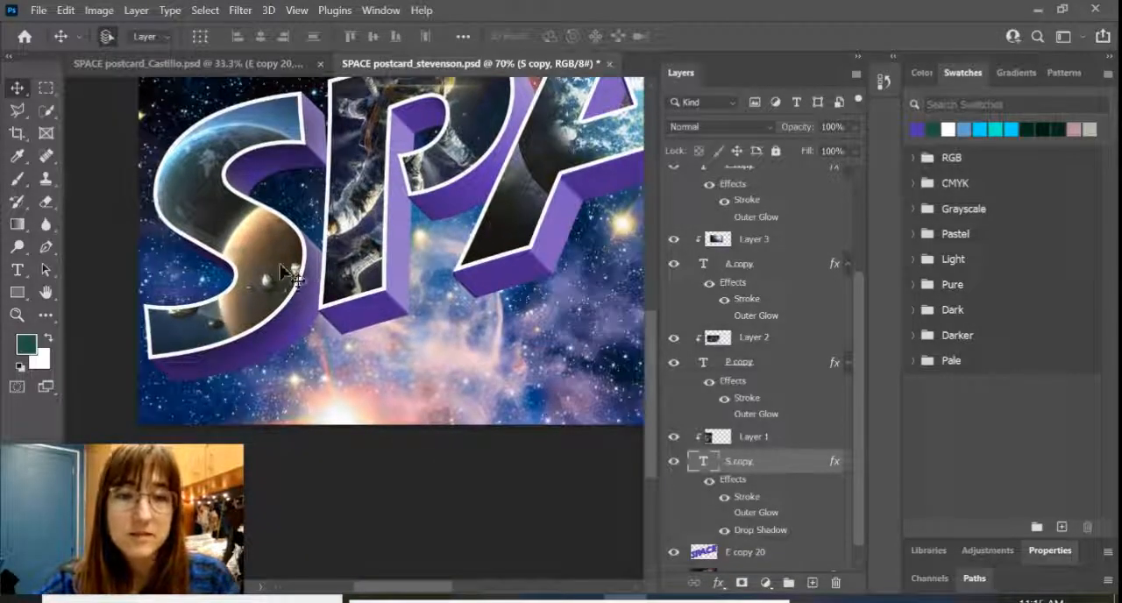
left_click_drag(419, 211, 385, 236)
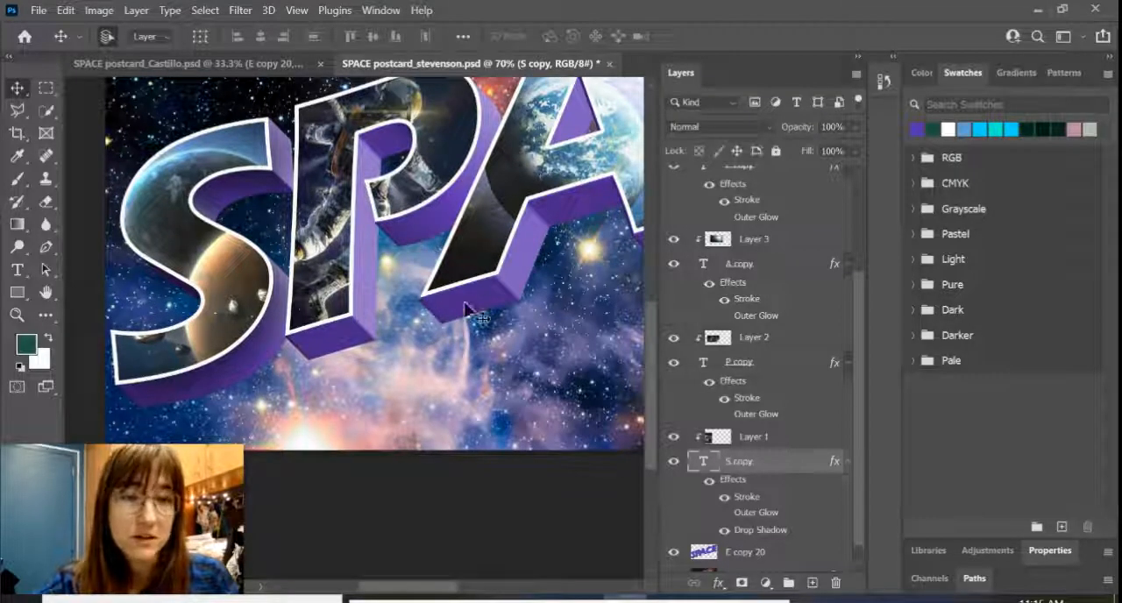
left_click_drag(526, 220, 468, 258)
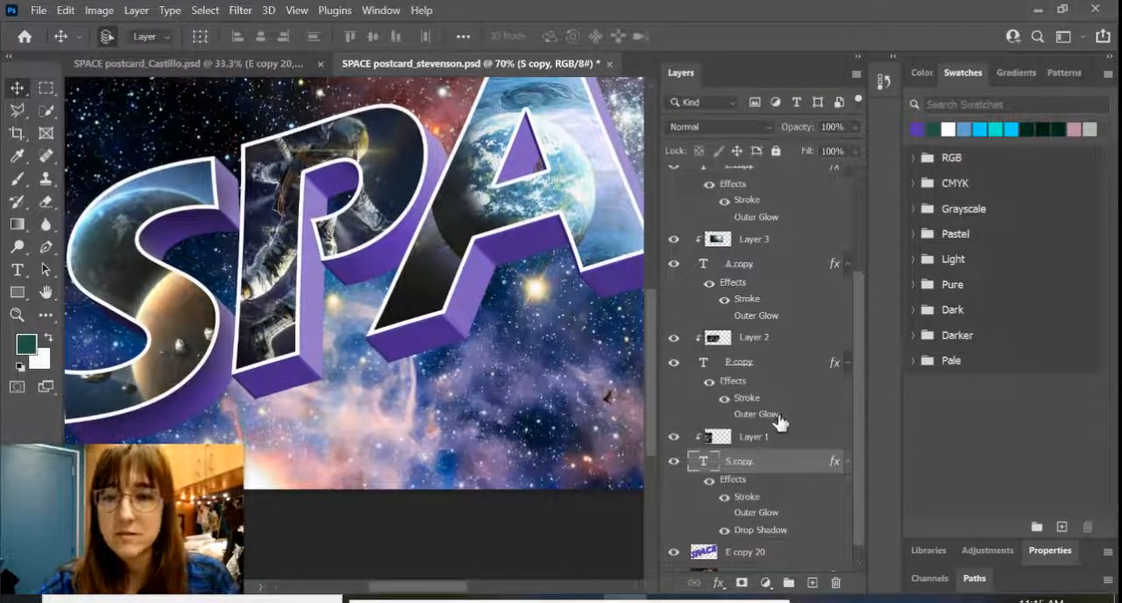
left_click(742, 366)
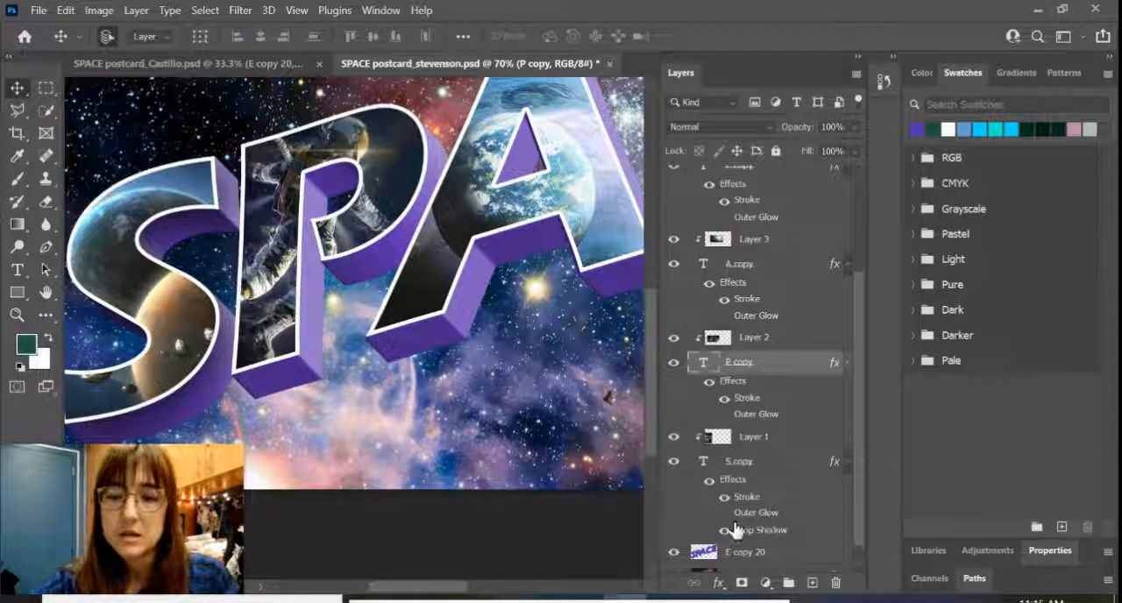
left_click(720, 584)
left_click(765, 568)
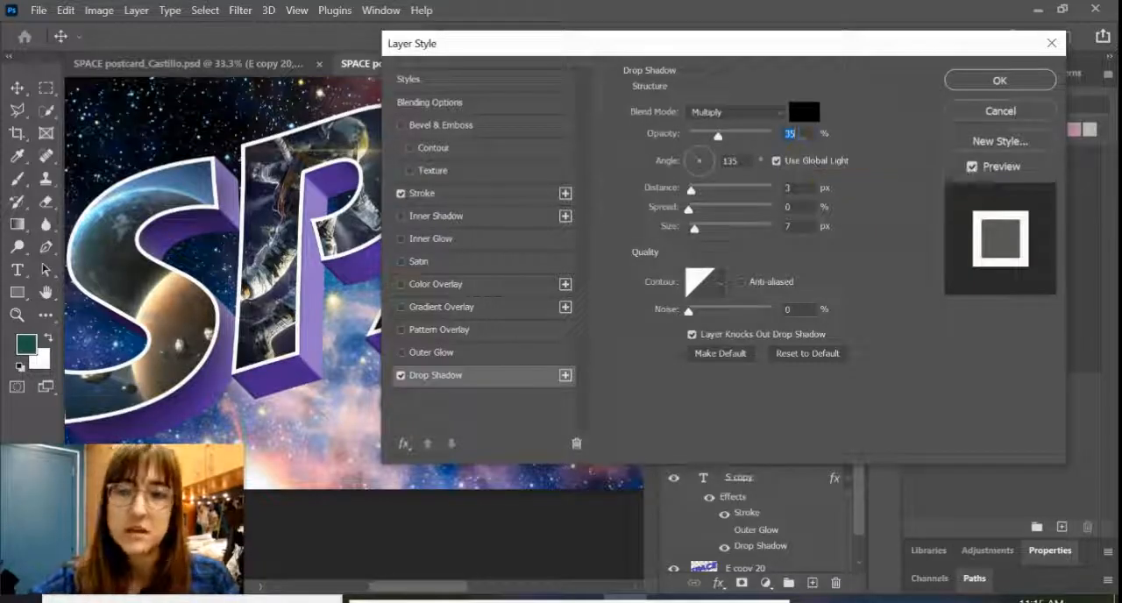
type("60")
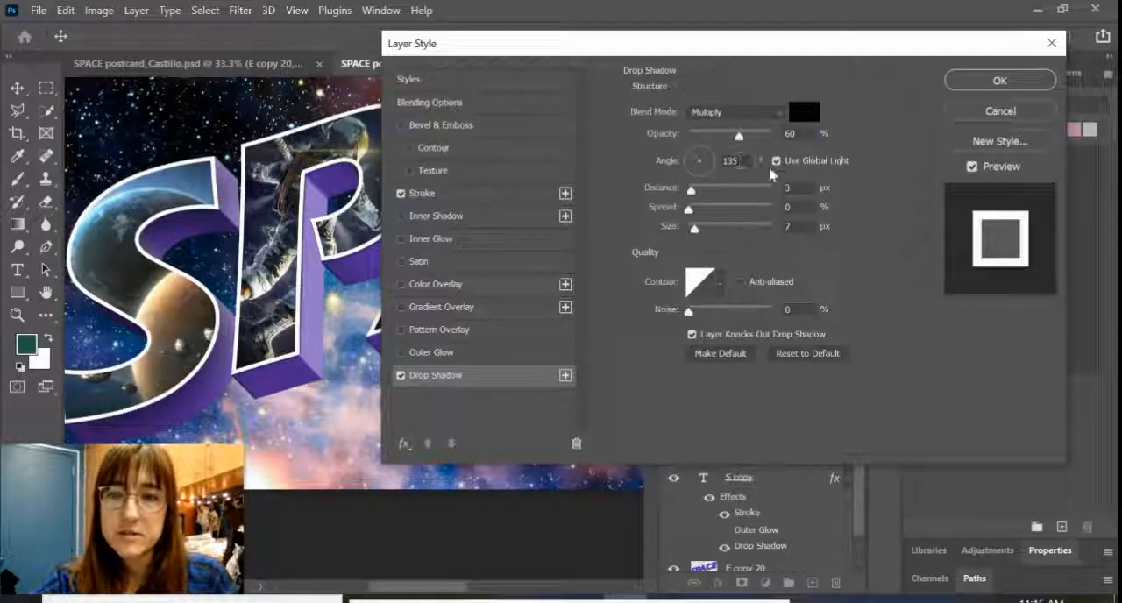
double_click(794, 187)
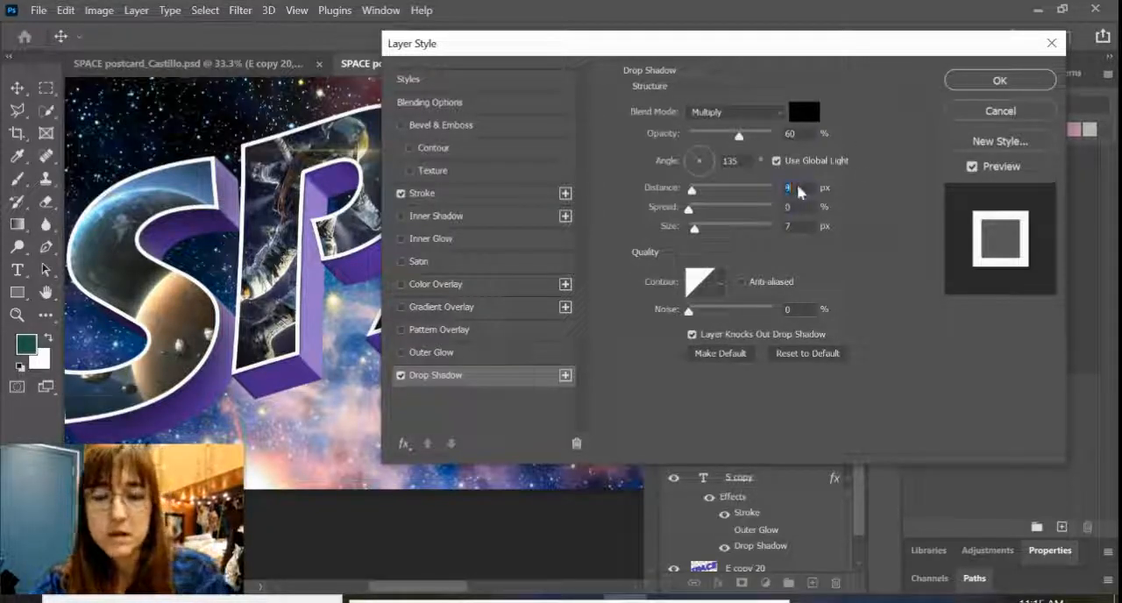
type("40")
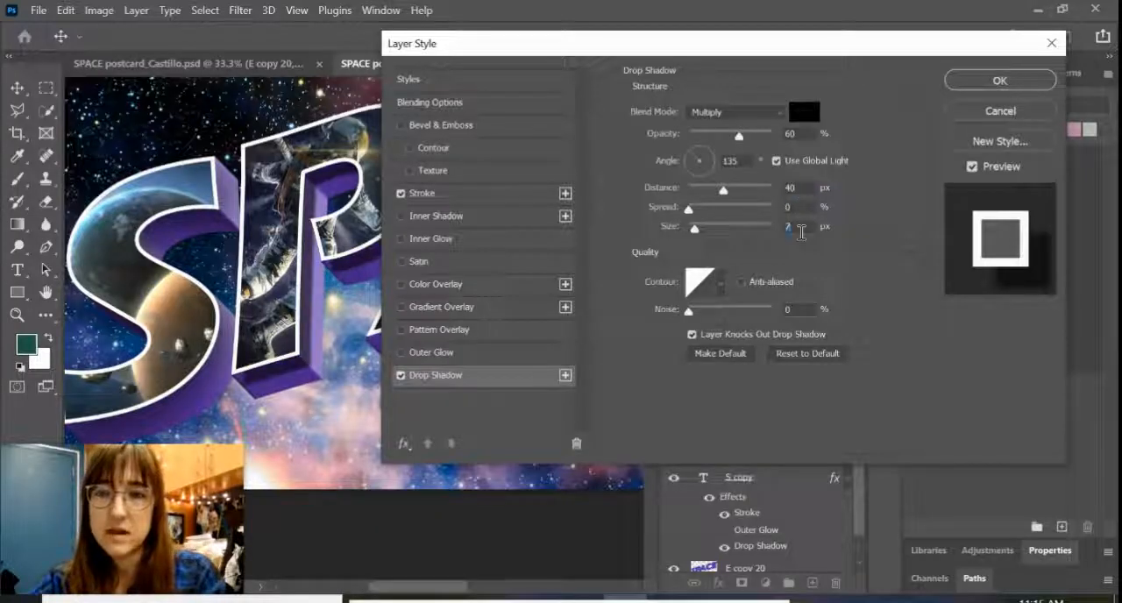
type("100")
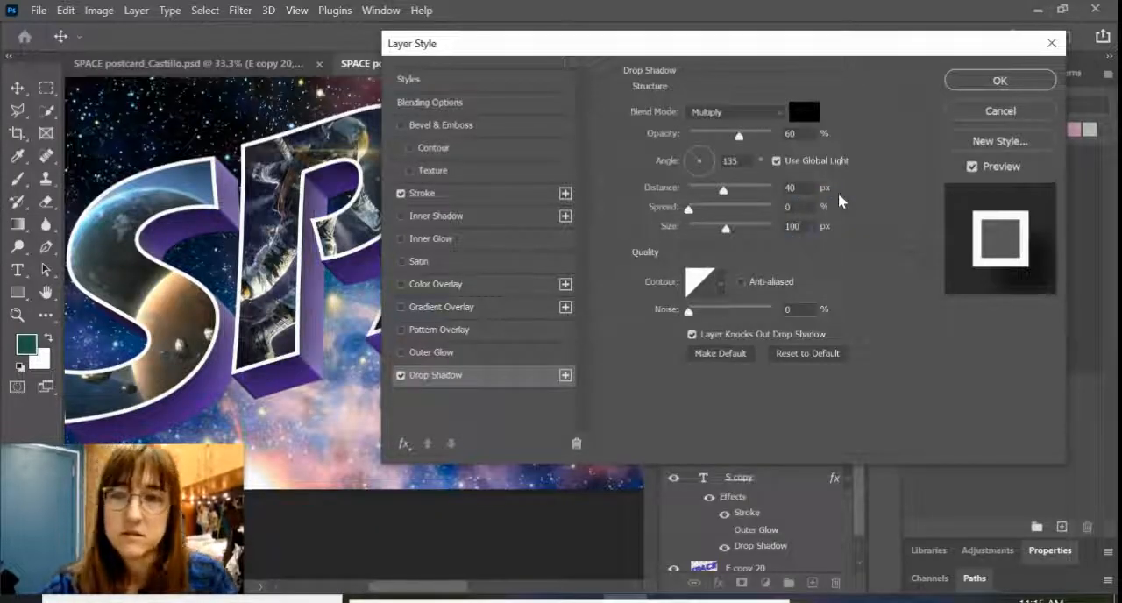
left_click(973, 83)
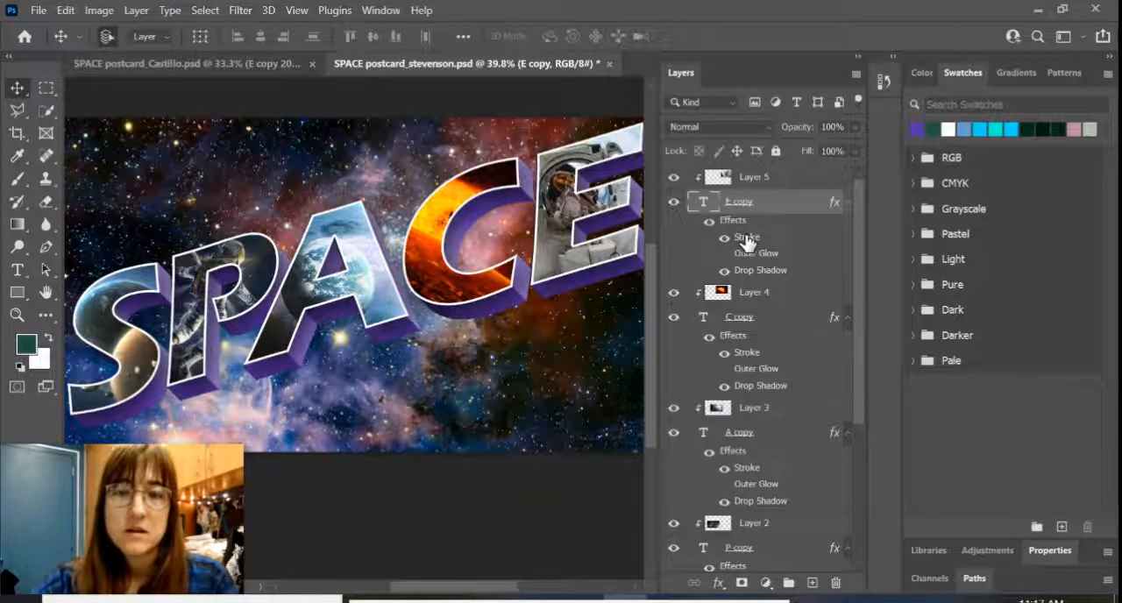
Step: Recolor the E text layer's stroke to the light purple ad7ee7
double_click(747, 238)
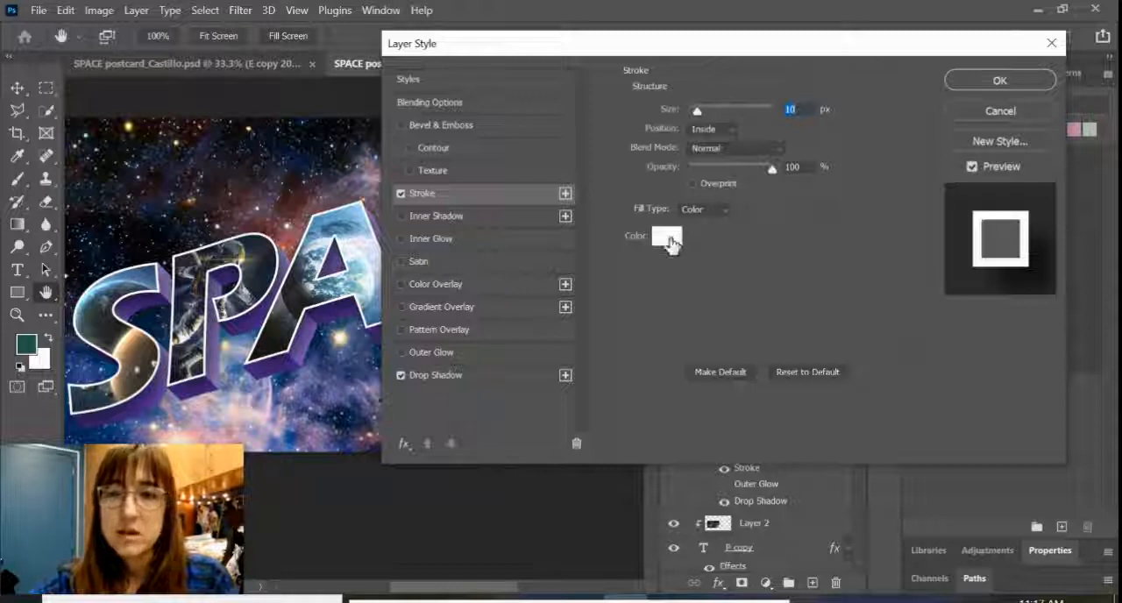
left_click(666, 238)
left_click(837, 139)
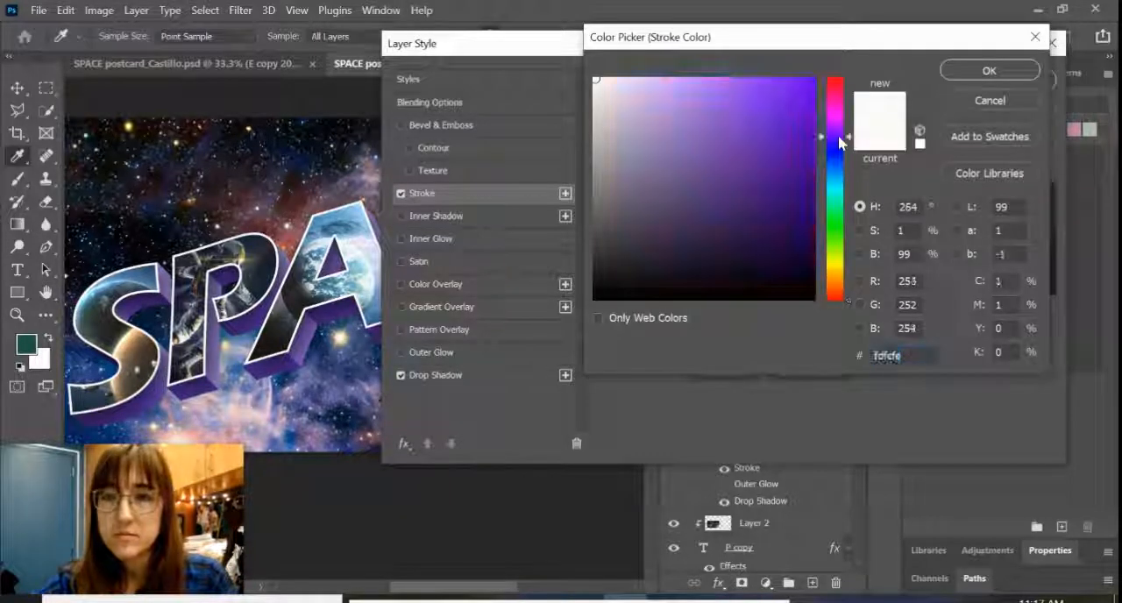
left_click_drag(839, 137, 841, 135)
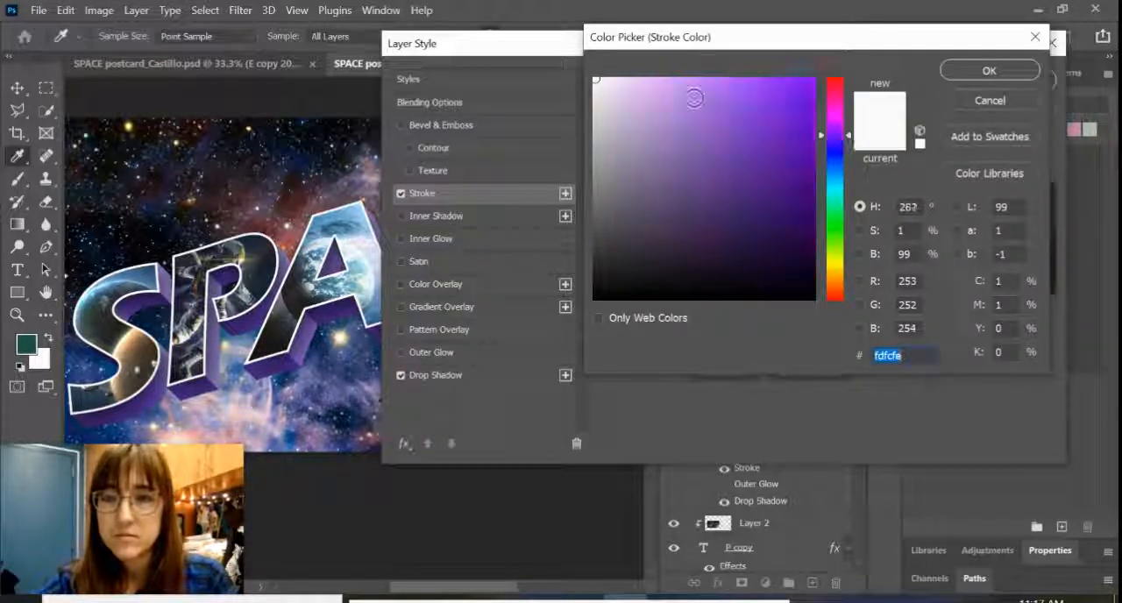
left_click(694, 98)
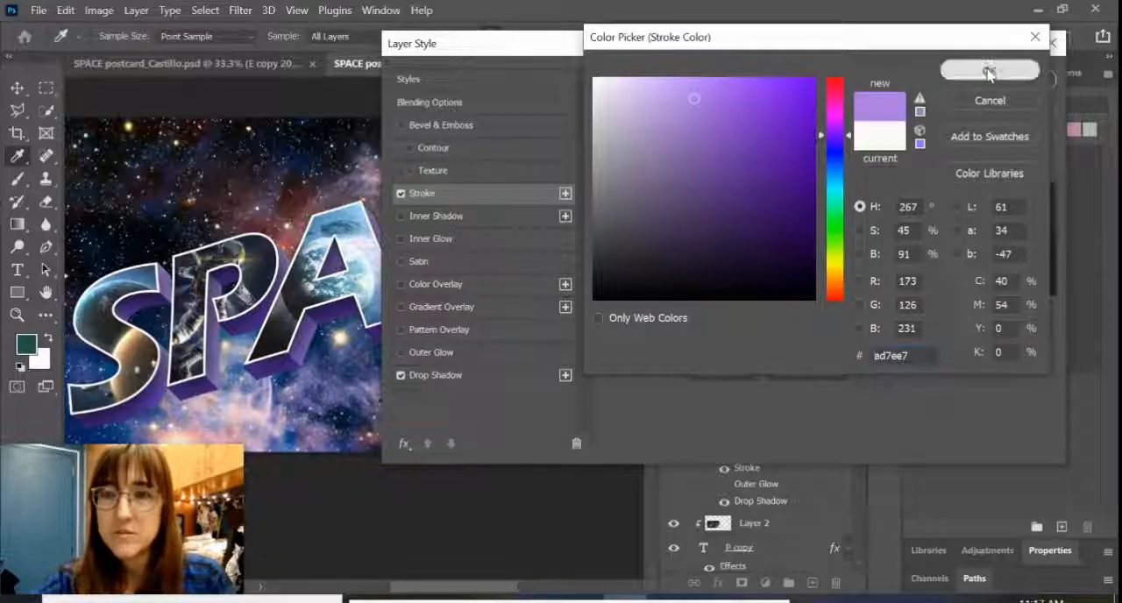
left_click(990, 70)
left_click(1024, 82)
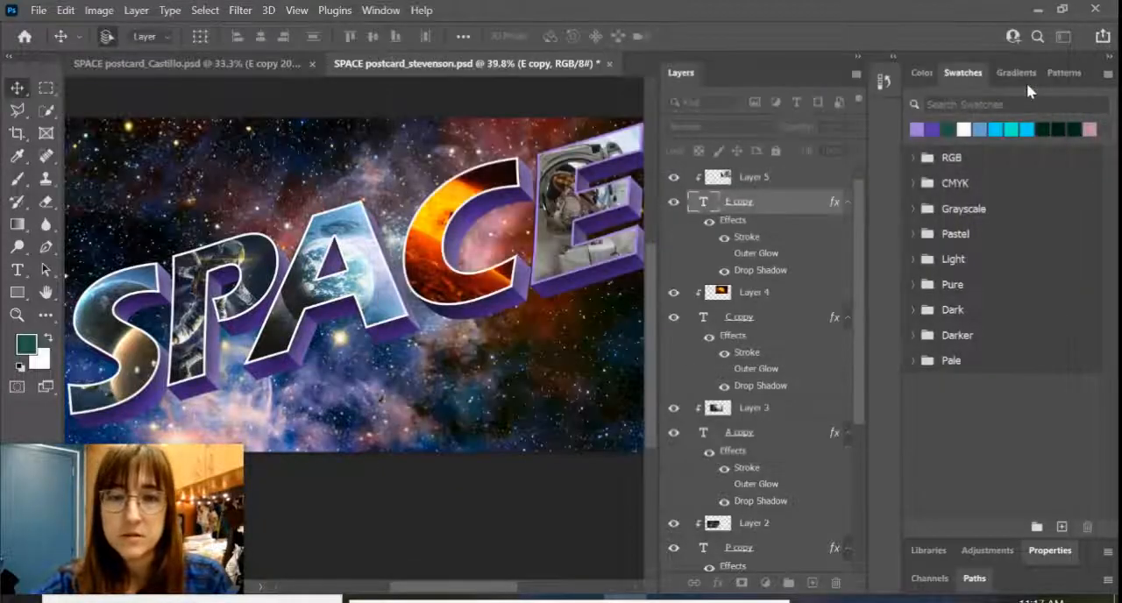
Step: Adjust the E text layer's stroke color to the slightly softer light purple ab81df
double_click(748, 243)
left_click(668, 231)
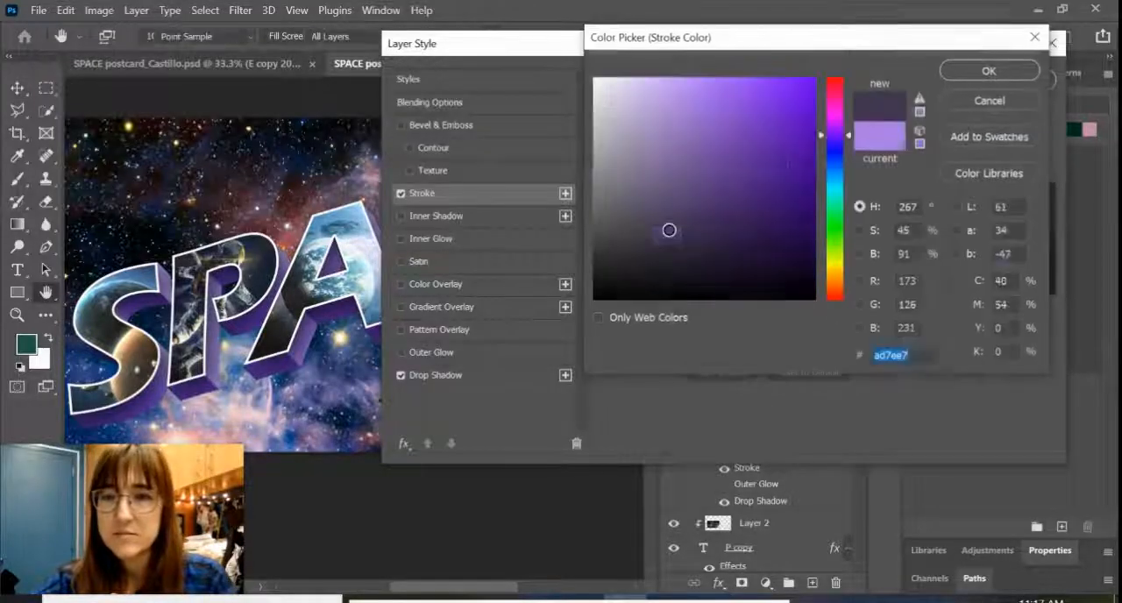
left_click(669, 230)
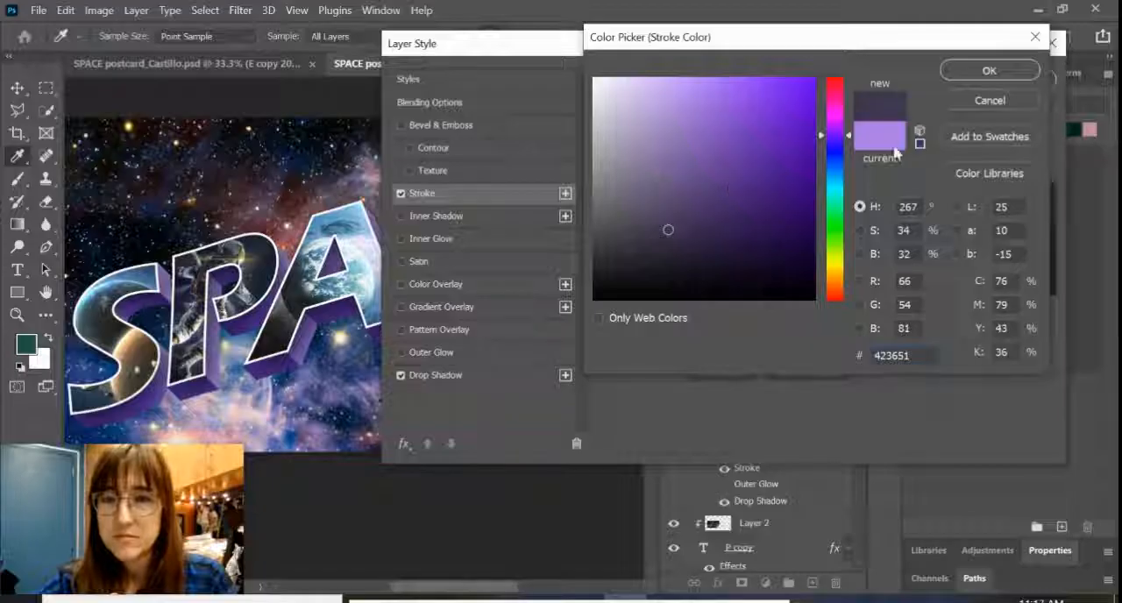
left_click(666, 118)
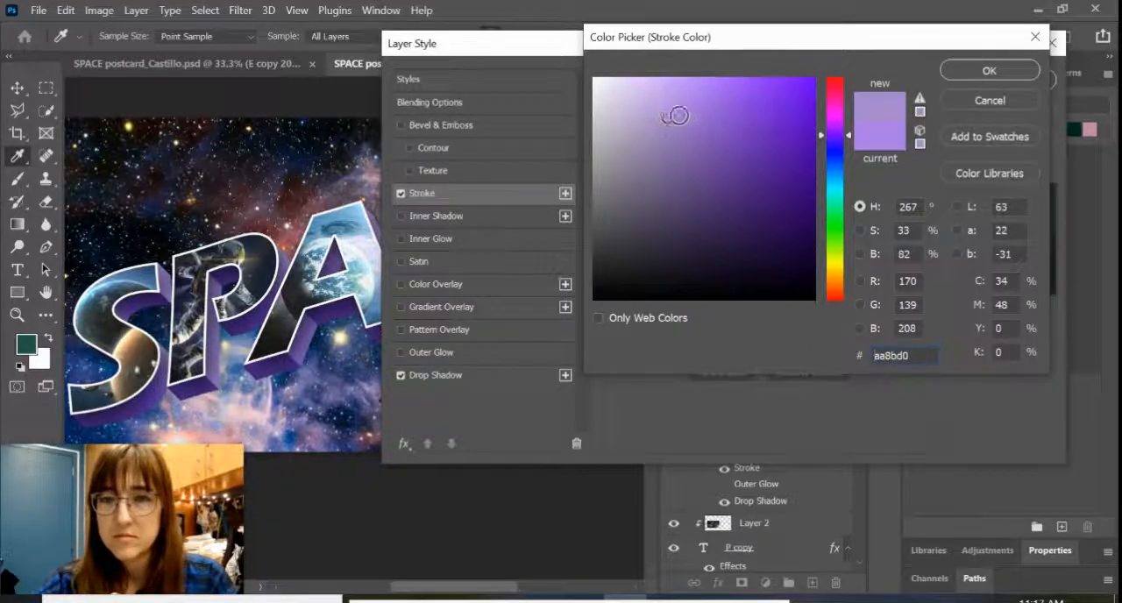
left_click(681, 116)
left_click_drag(680, 116, 687, 105)
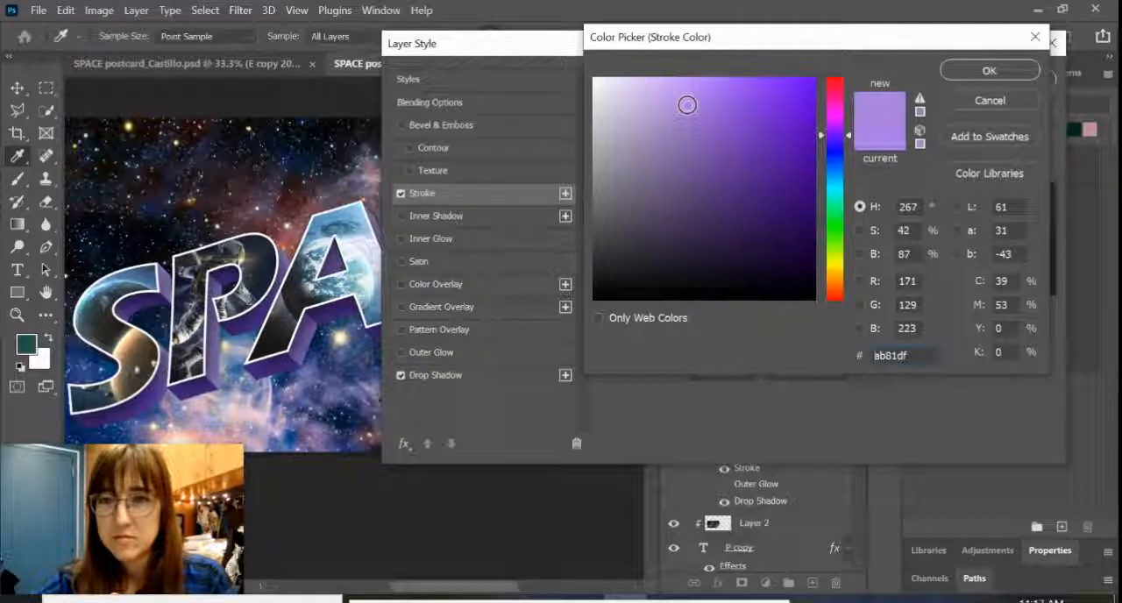
left_click(989, 72)
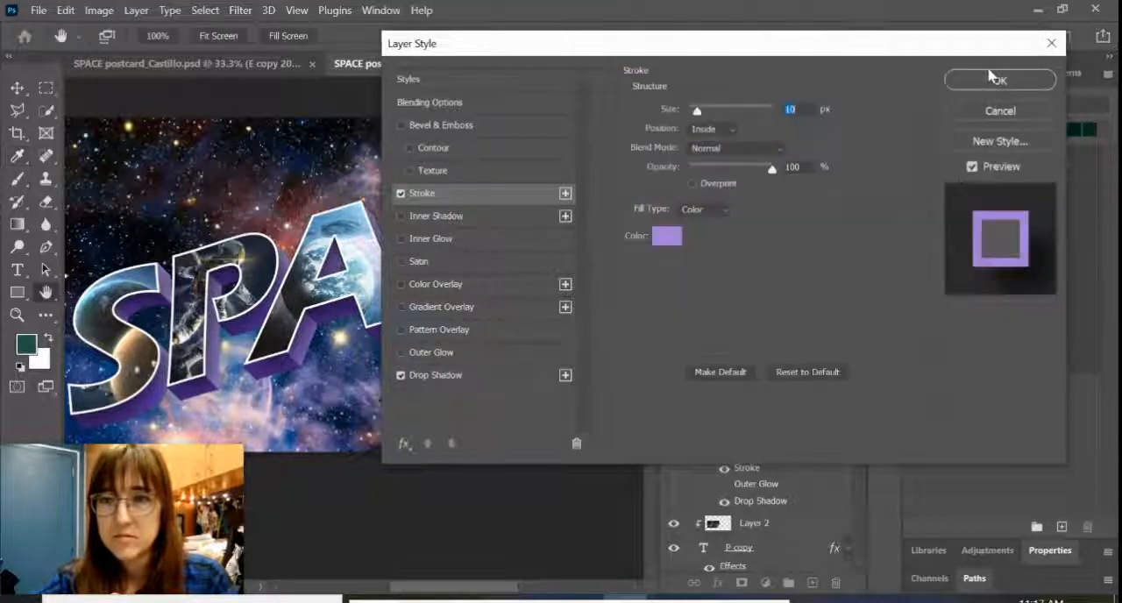
Step: Copy the hex code of the E letter's stroke color and apply its layer style
mouse_move(842, 58)
left_mouse_down()
mouse_move(823, 275)
mouse_move(840, 61)
left_mouse_up()
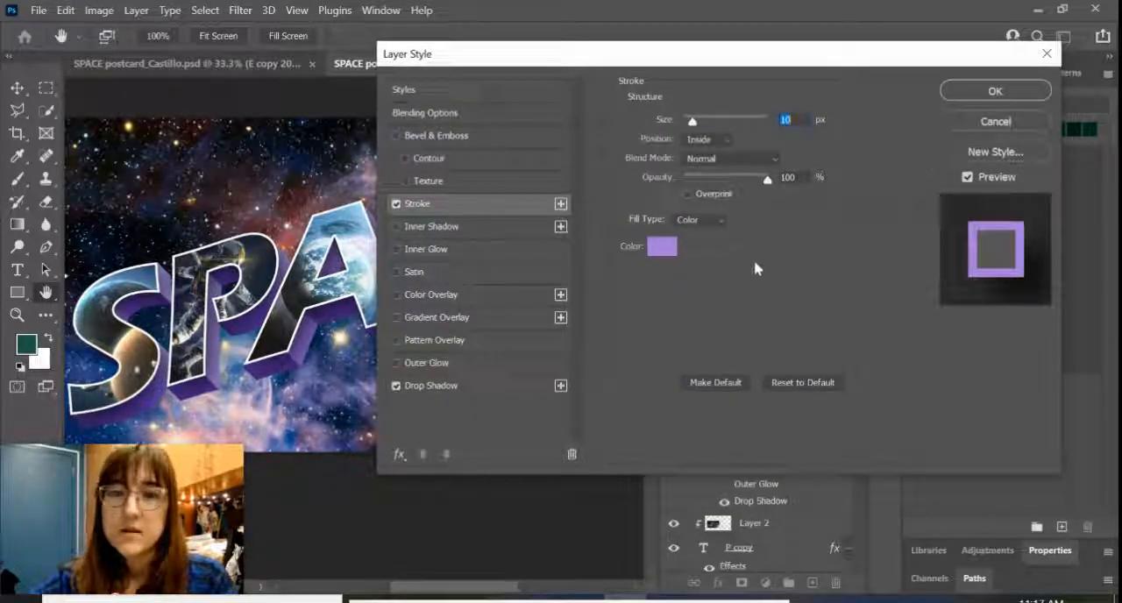
left_click(664, 248)
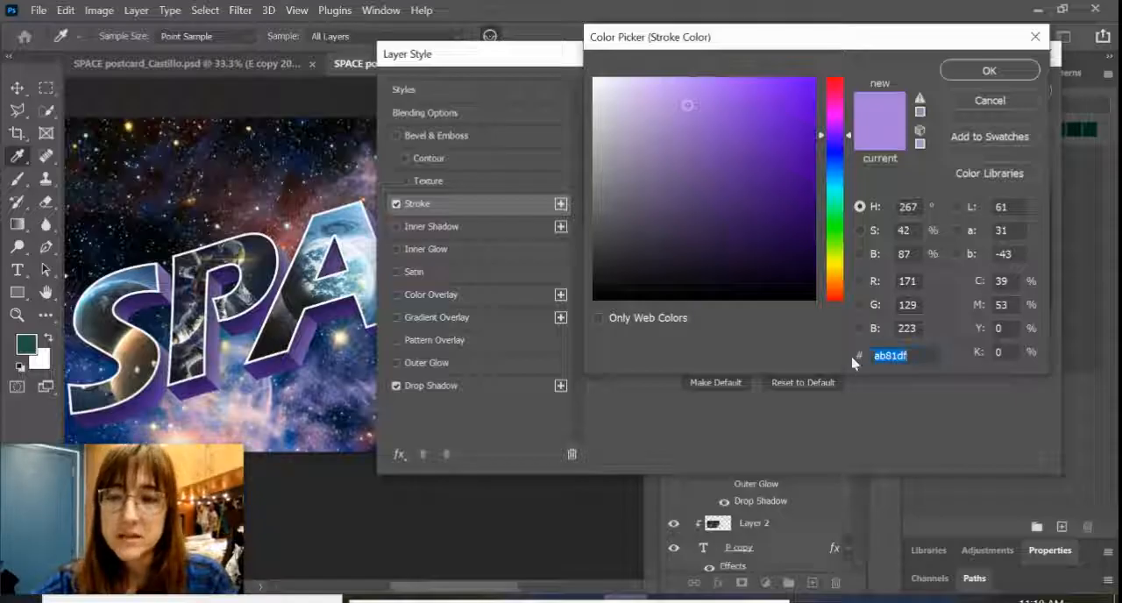
left_click(988, 74)
left_click(995, 89)
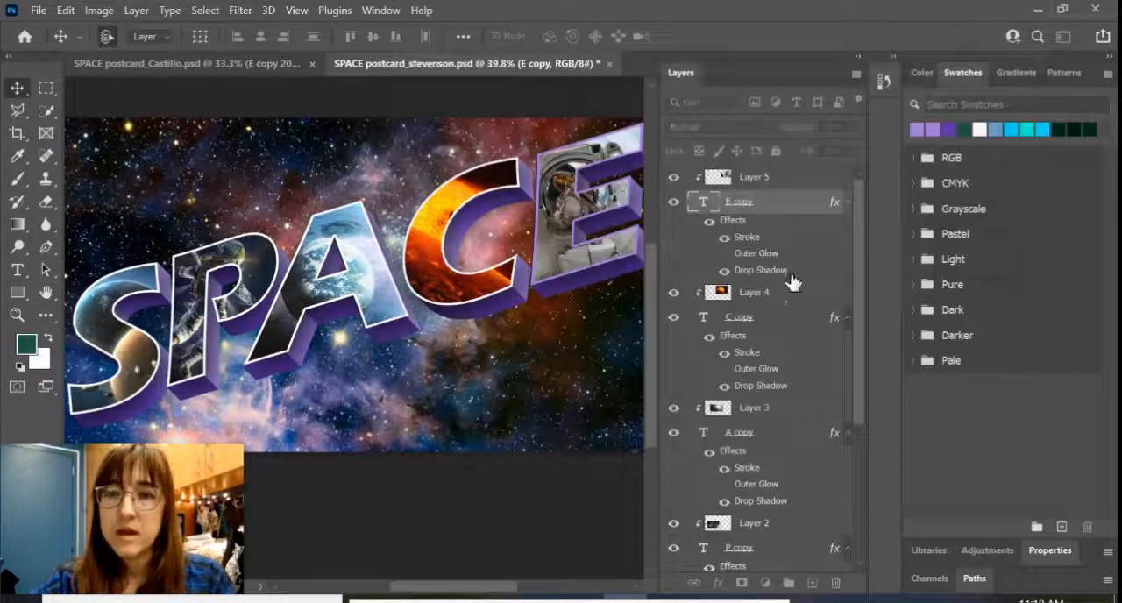
Step: Set the C text layer's stroke color to the copied light purple hex code ab81df
left_click(741, 357)
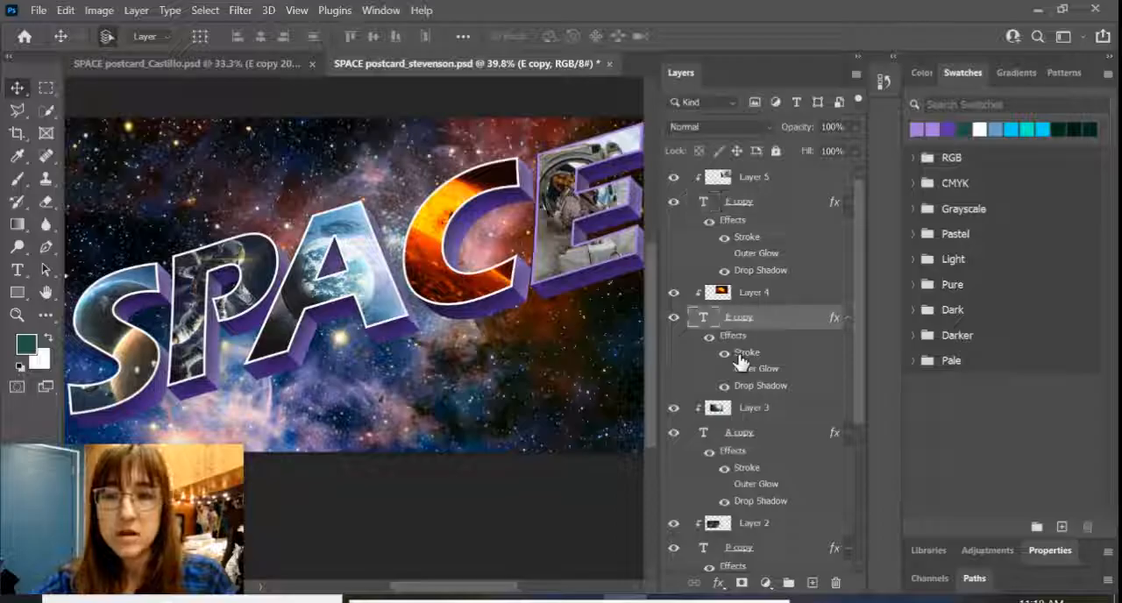
double_click(740, 357)
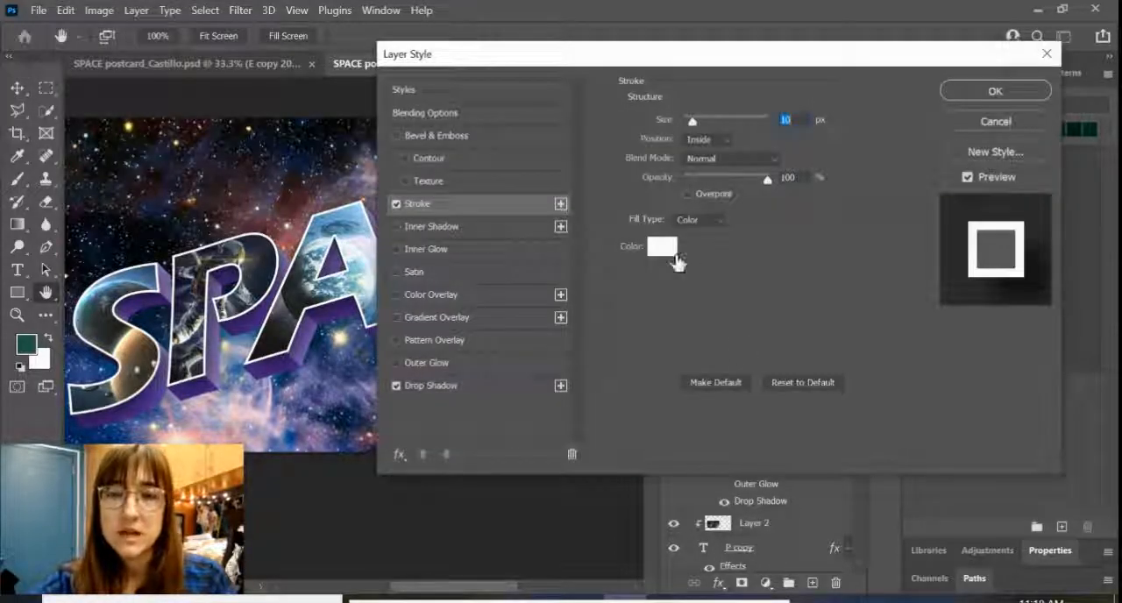
left_click(671, 251)
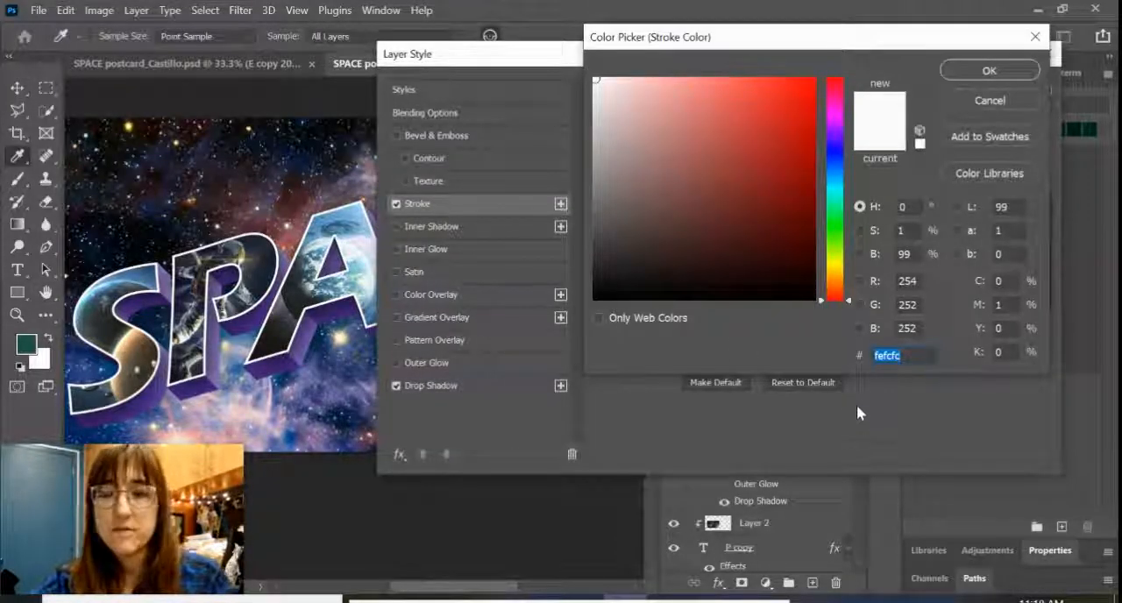
type("ab81df")
left_click(979, 73)
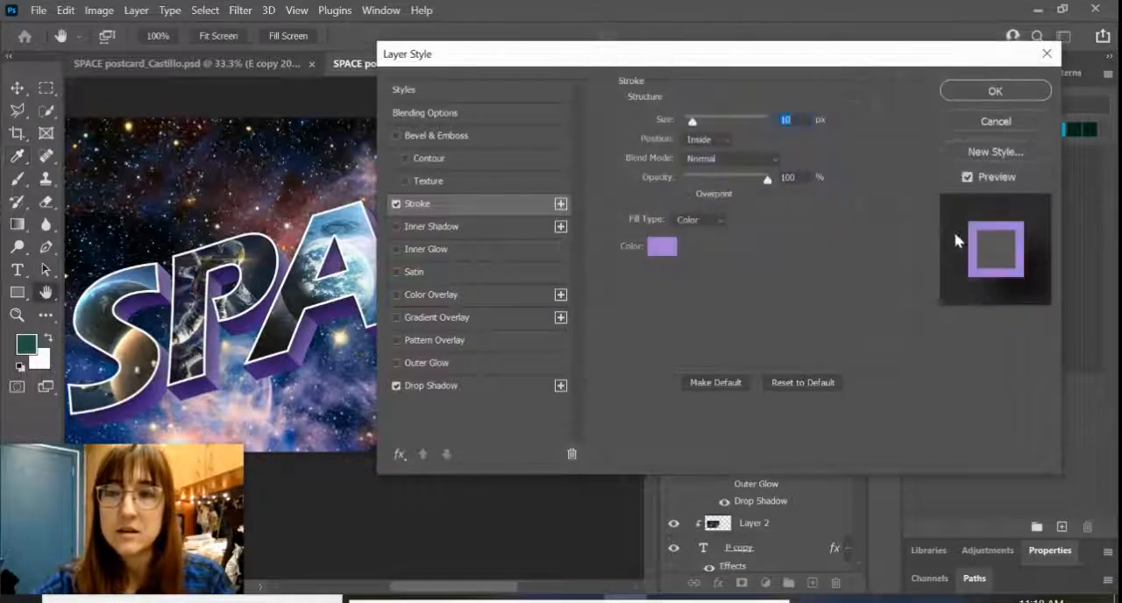
left_click(999, 95)
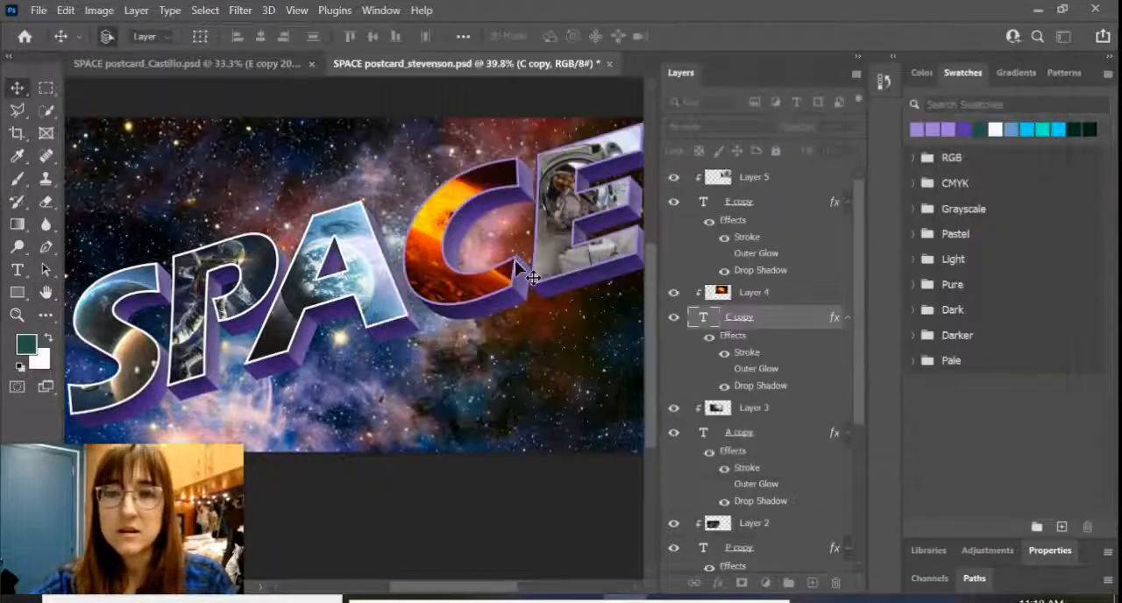